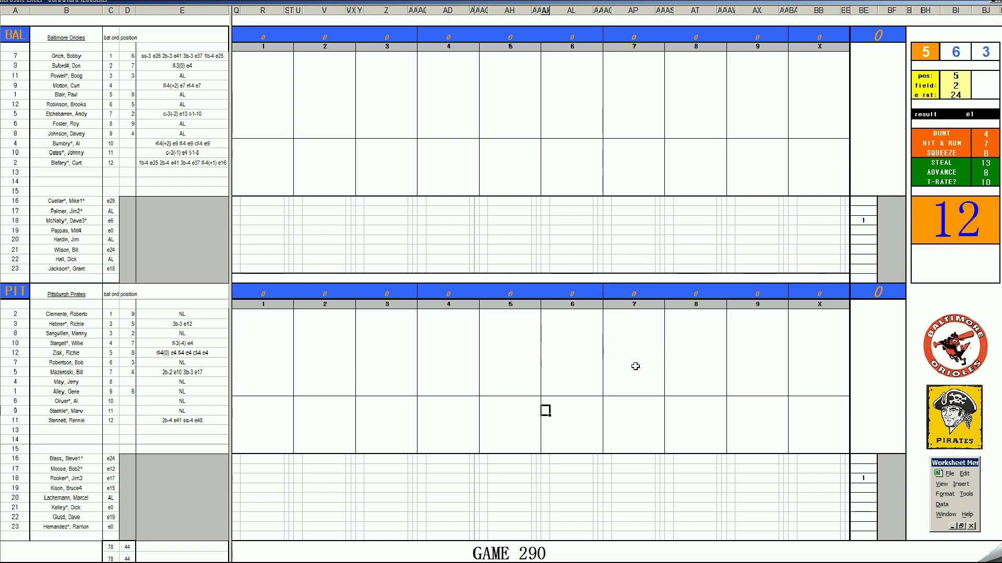
Step: Switch to the browser showing the 1971 World Series Game 7 box score
key(alt+Tab)
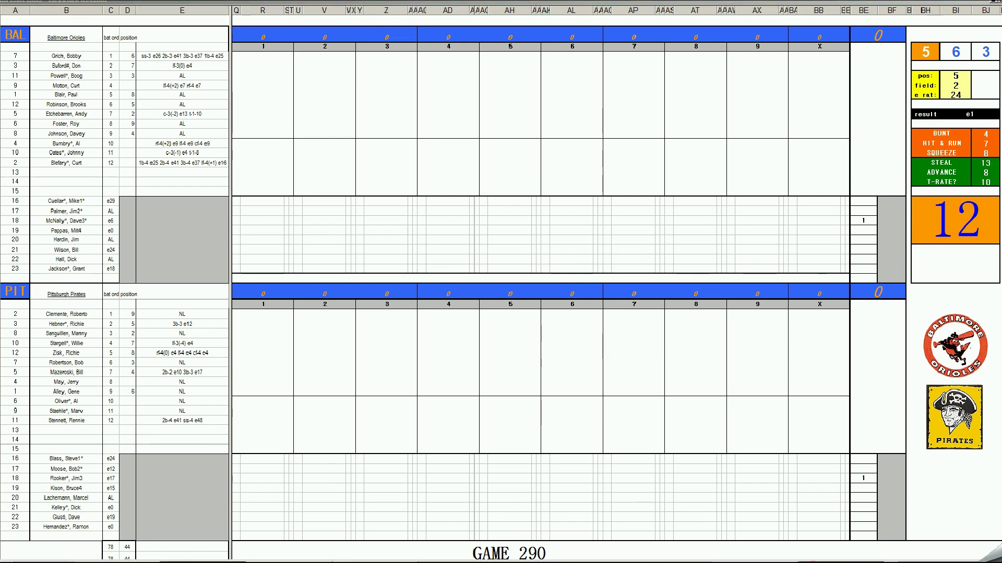
Step: Read the Game 7 box score down to both pitching tables, then return to the Game 289 scoresheet
scroll(616, 409, up, 12)
scroll(616, 410, up, 7)
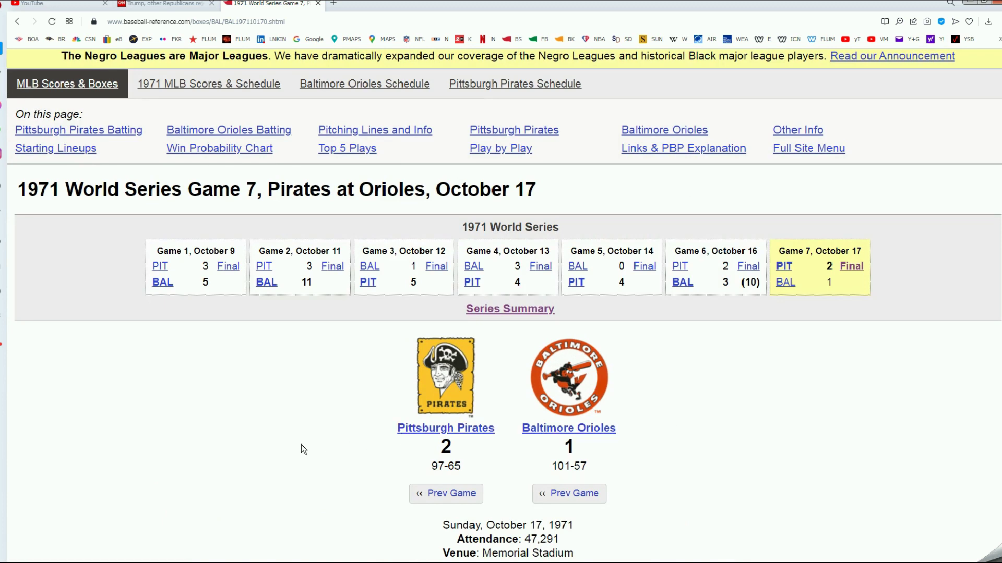
scroll(360, 425, down, 3)
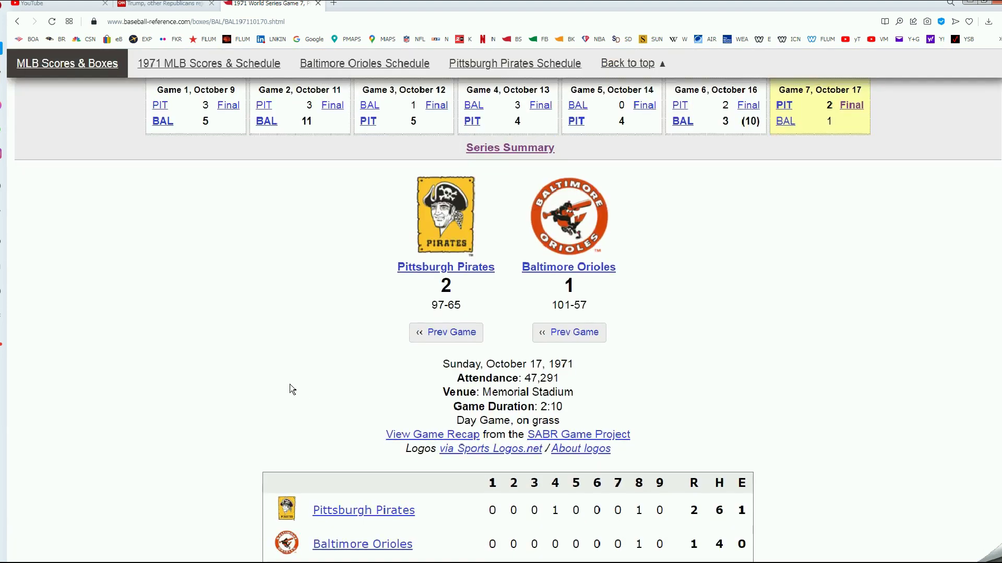
scroll(290, 386, up, 3)
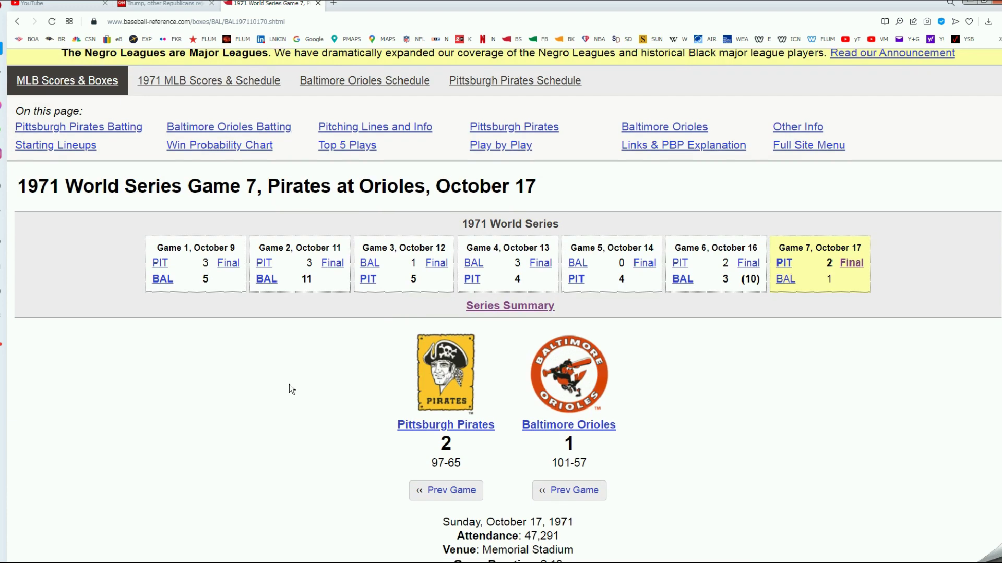
scroll(289, 386, down, 2)
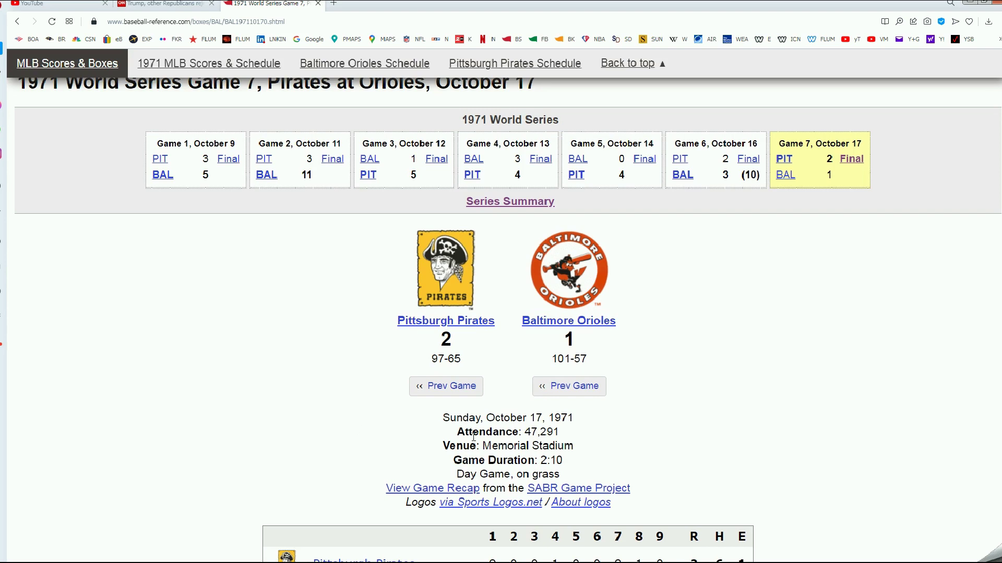
scroll(339, 425, down, 1)
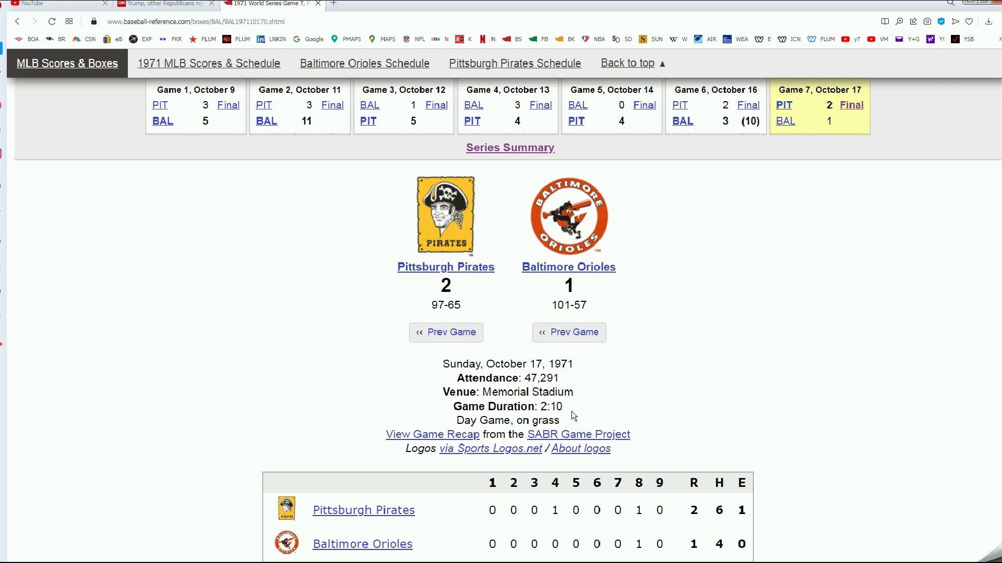
scroll(361, 399, down, 2)
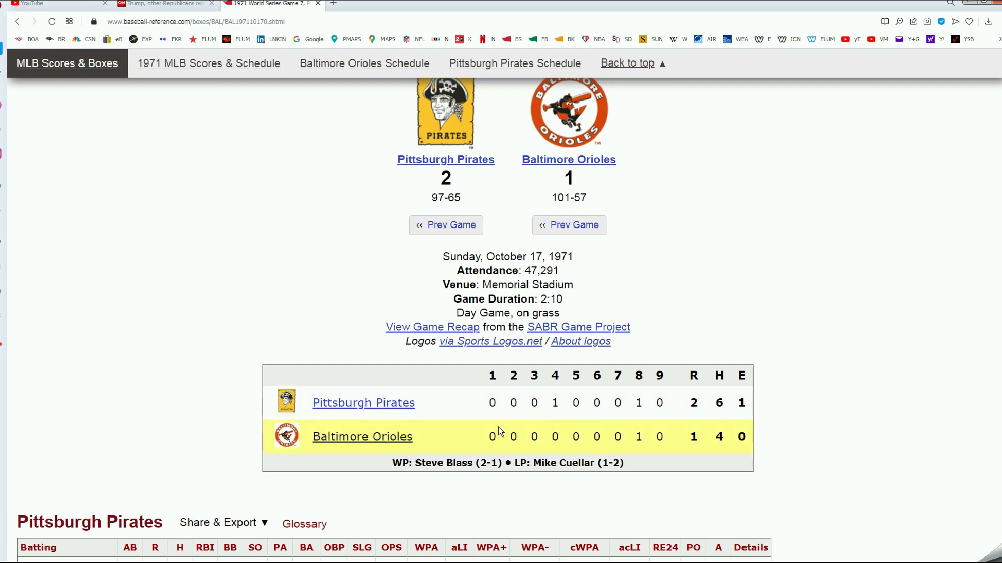
scroll(244, 427, down, 8)
scroll(244, 427, down, 10)
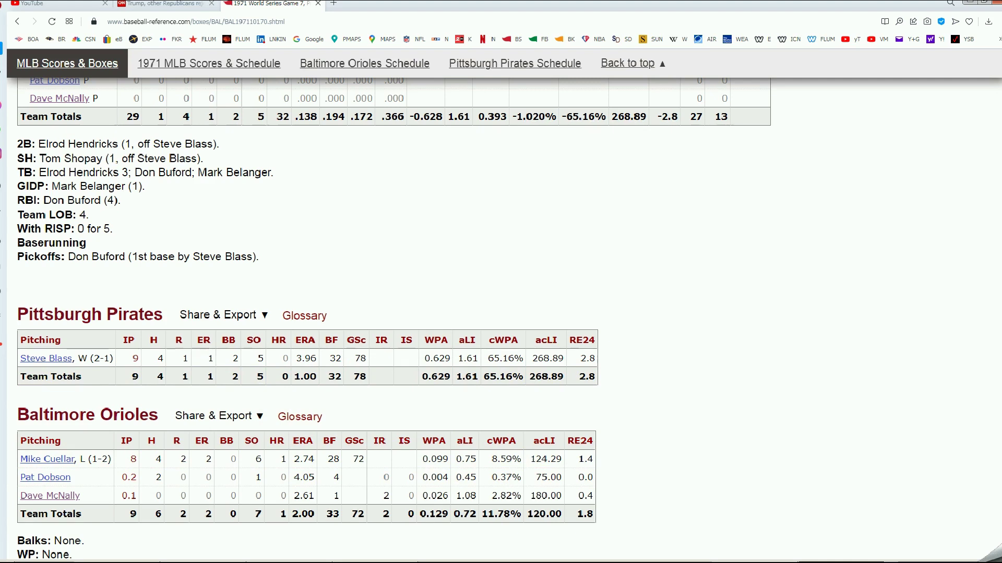
click(183, 549)
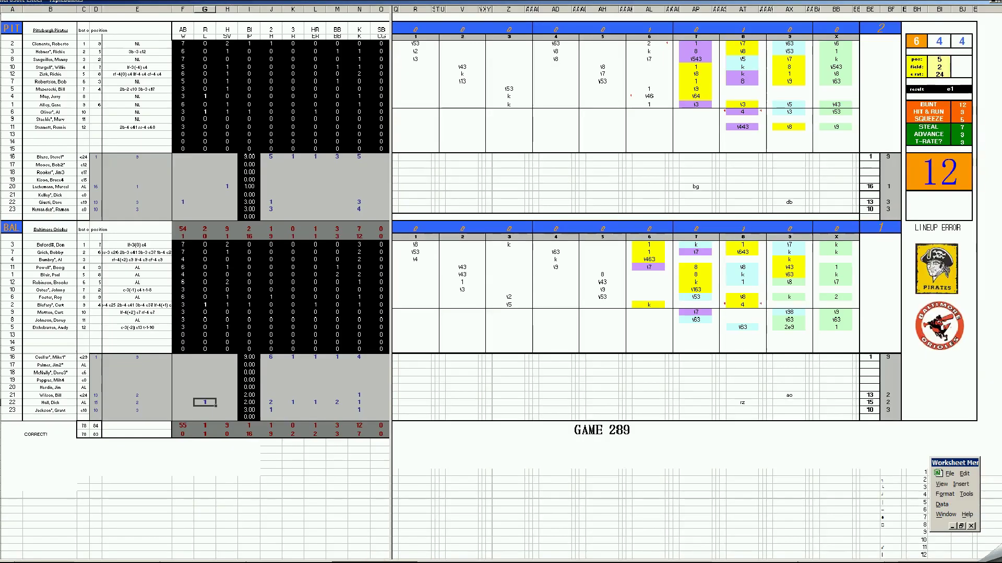
click(139, 158)
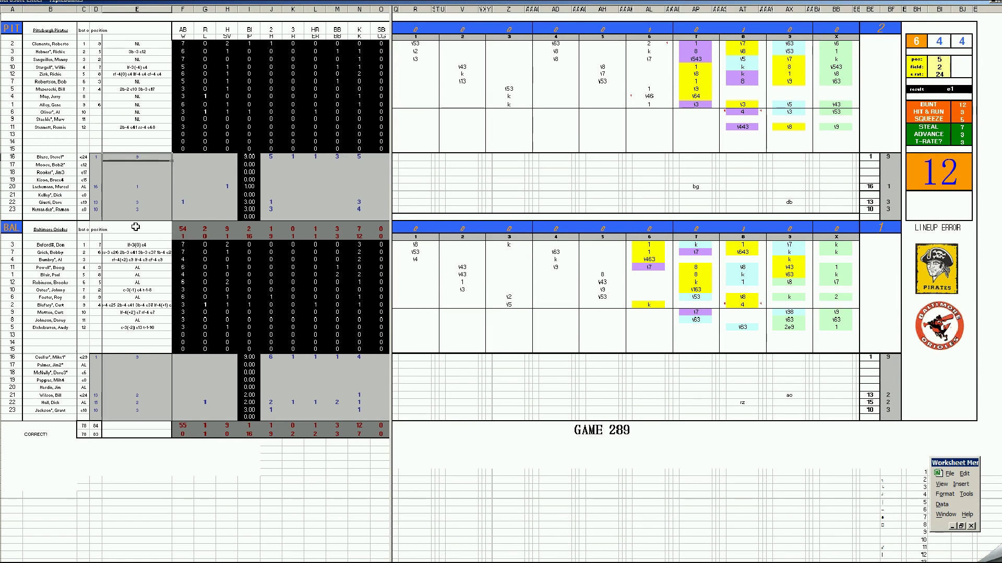
click(140, 357)
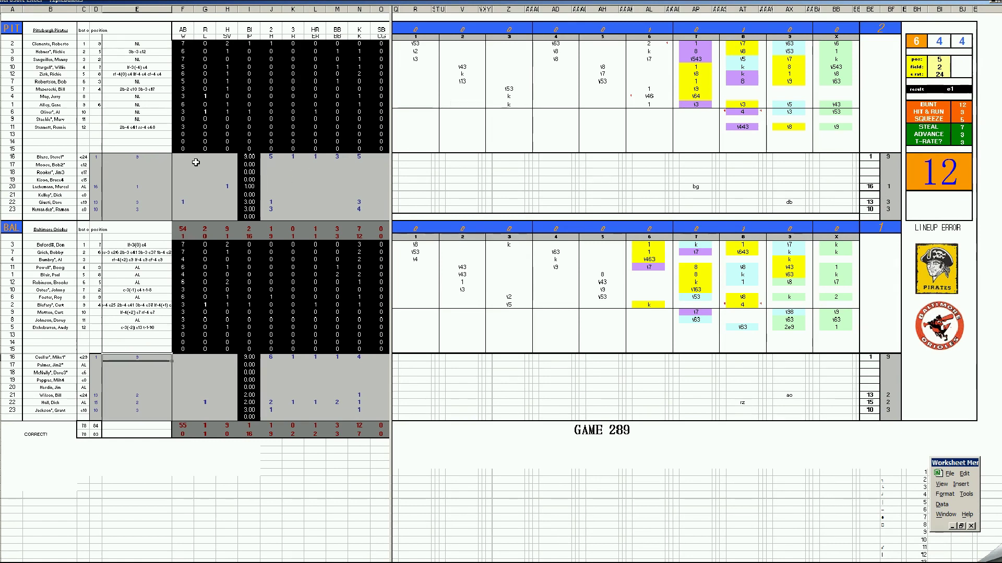
click(290, 159)
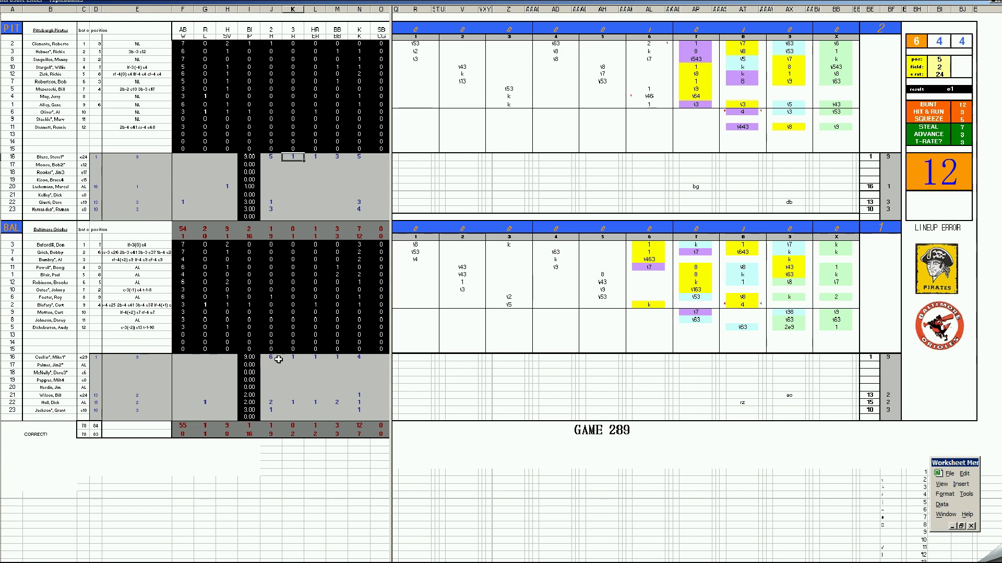
click(669, 44)
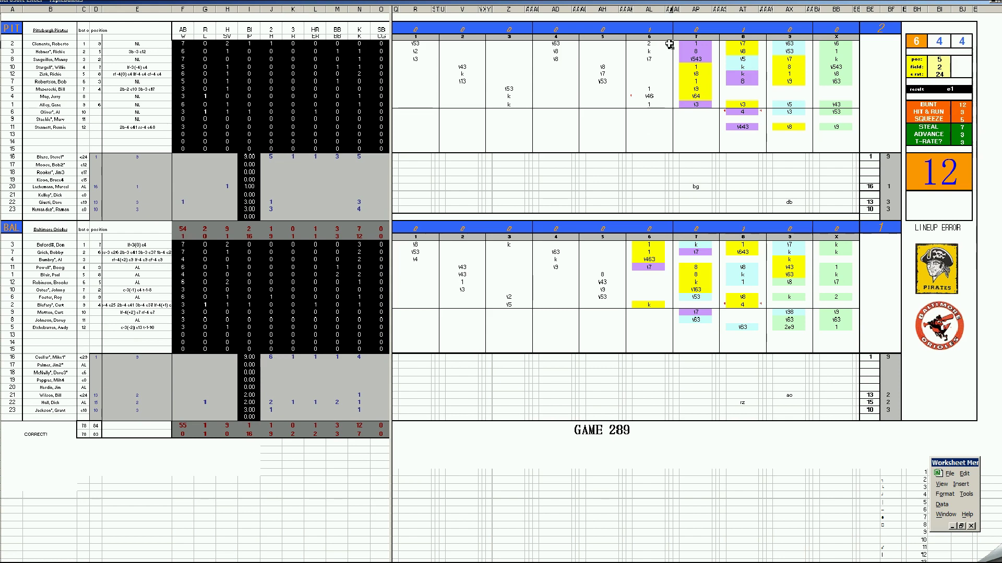
click(251, 319)
click(250, 210)
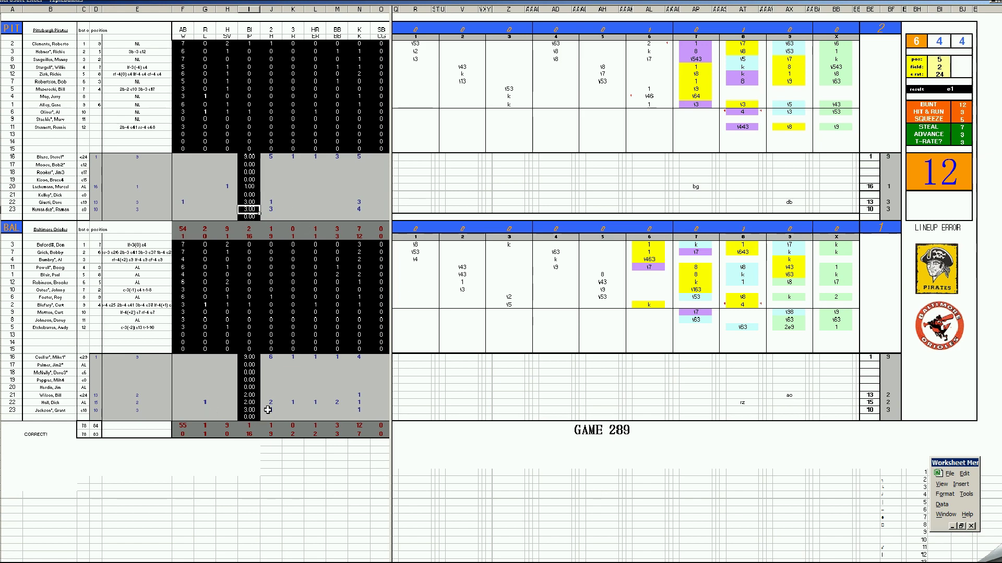
click(270, 410)
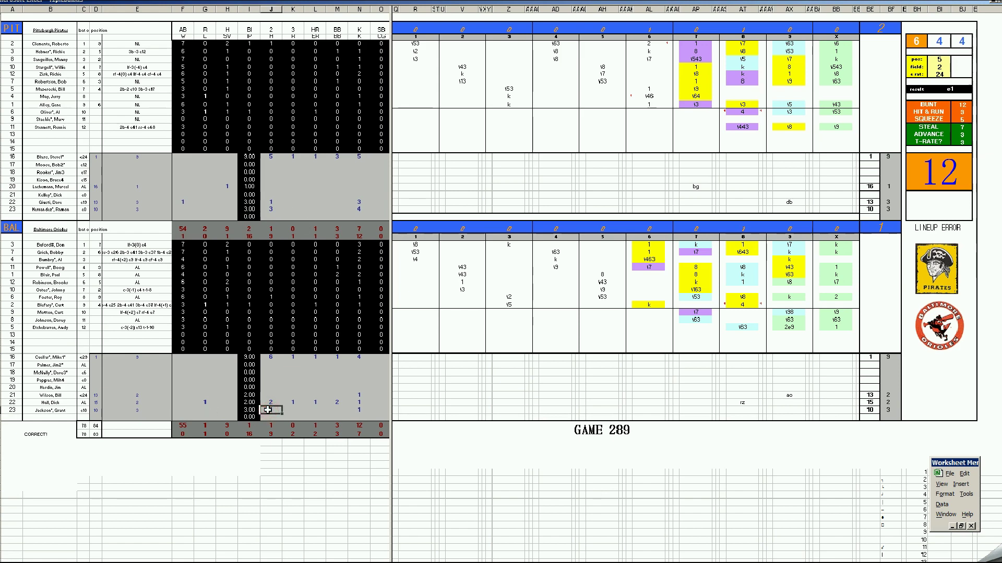
click(746, 113)
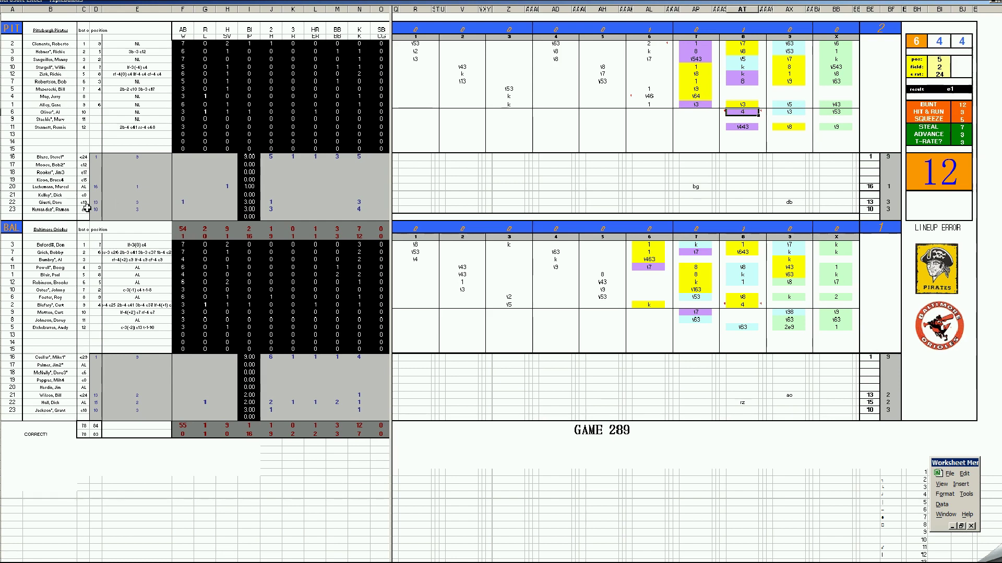
click(67, 189)
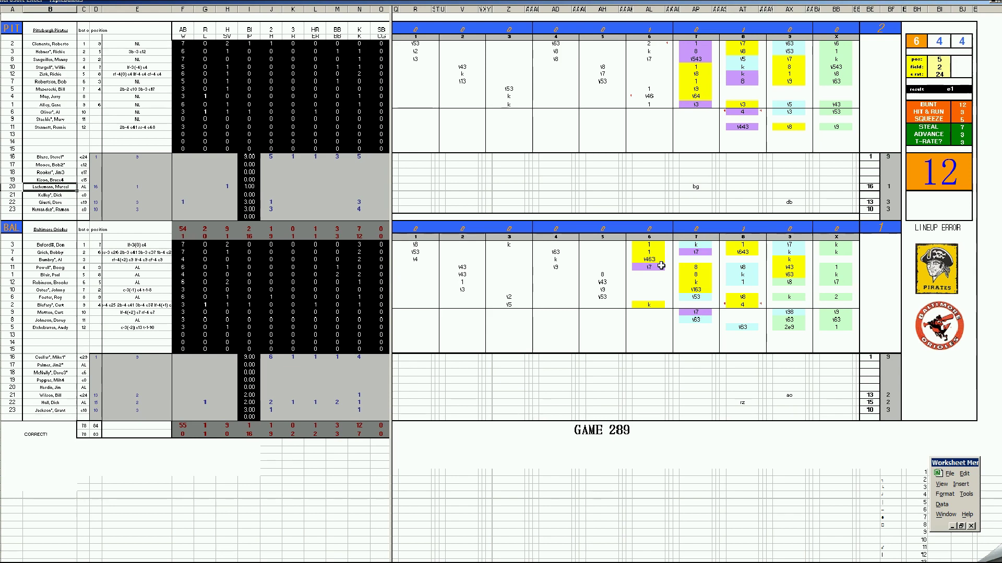
click(704, 253)
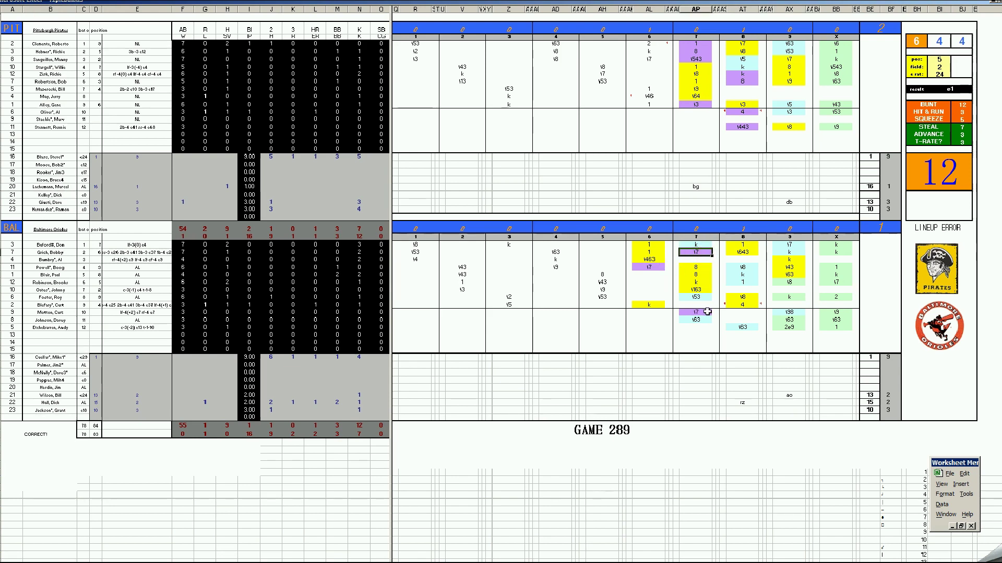
click(697, 312)
click(653, 267)
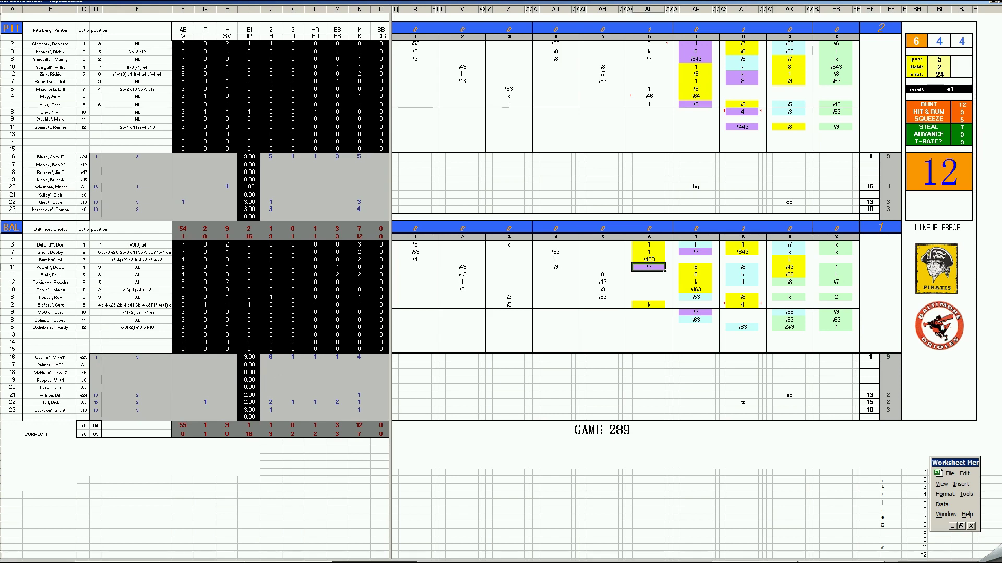
Step: Close the Game 289 workbook without saving and switch to the season team stats workbook
right_click(374, 561)
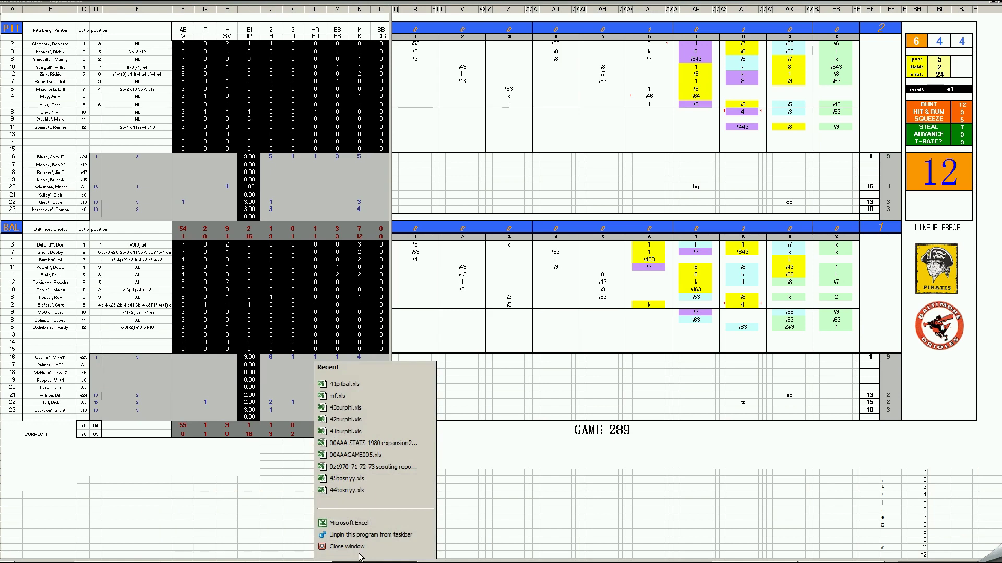
click(366, 552)
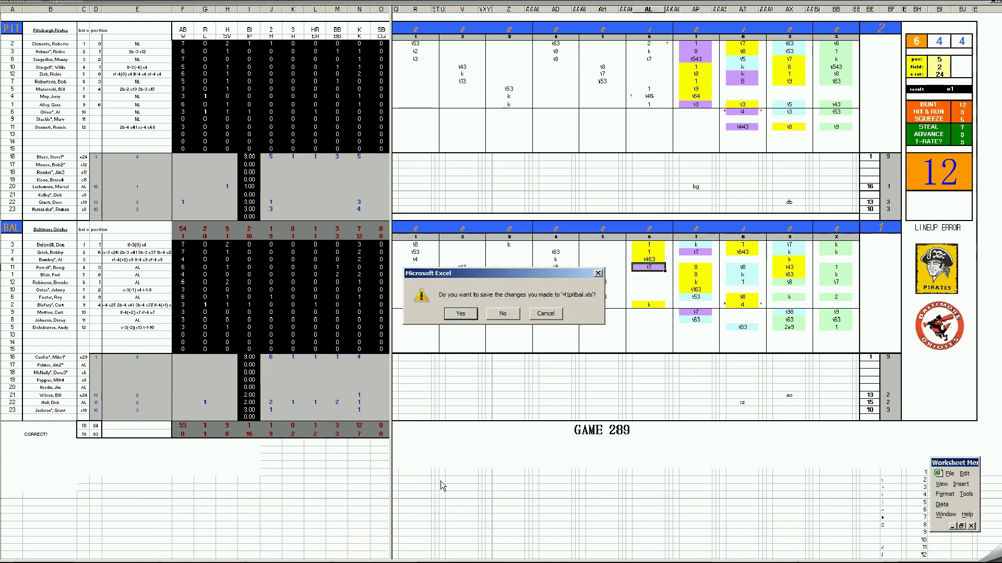
click(510, 316)
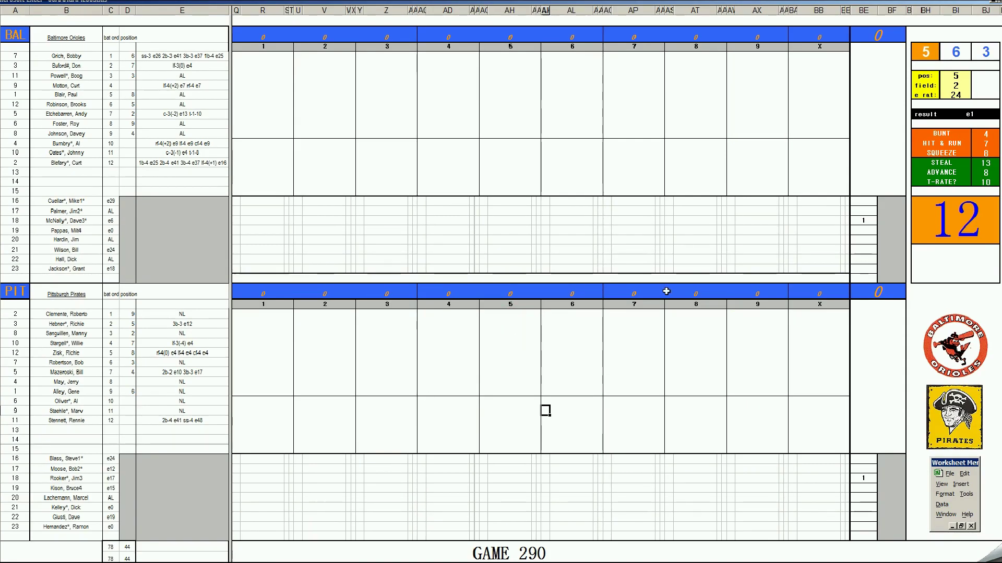
click(873, 223)
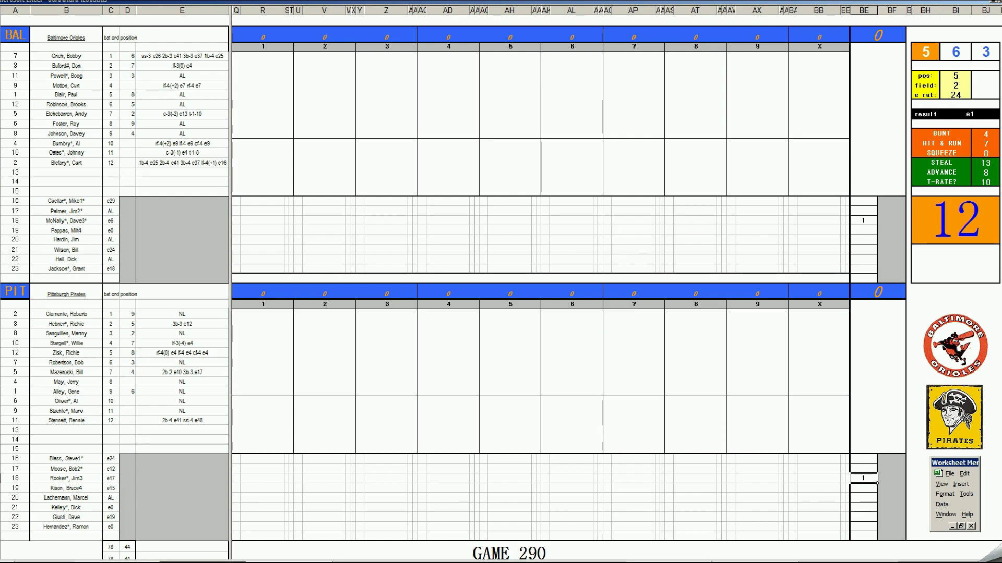
click(114, 545)
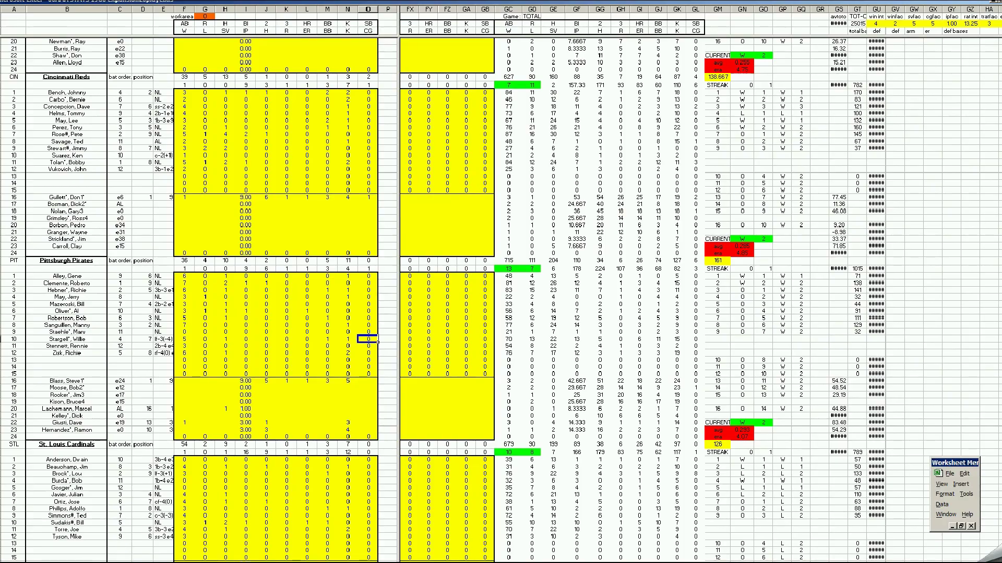
Step: Go to the league standings sheet and check the Detroit Tigers' win total row
key(ctrl+F6)
click(166, 374)
scroll(165, 374, up, 3)
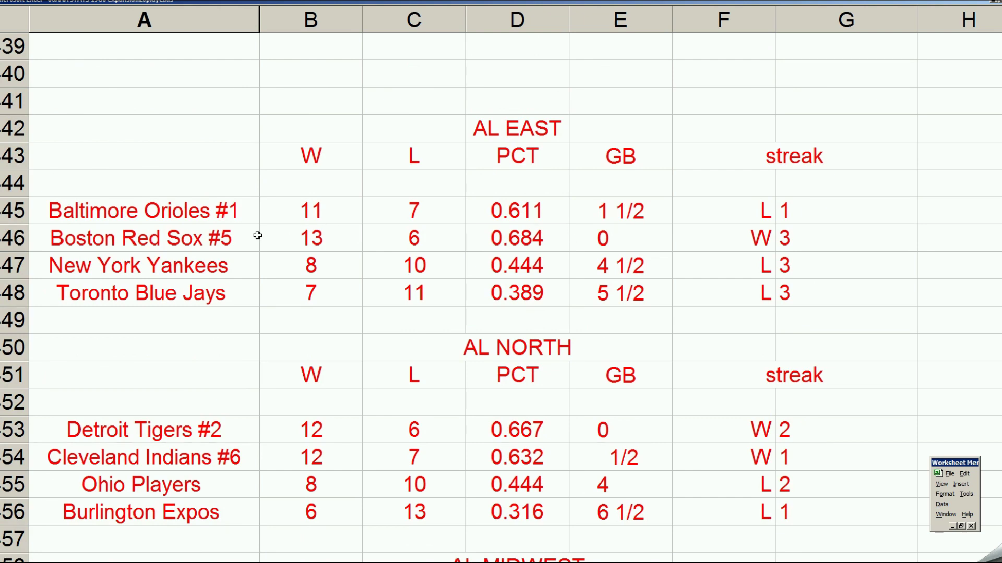
click(352, 434)
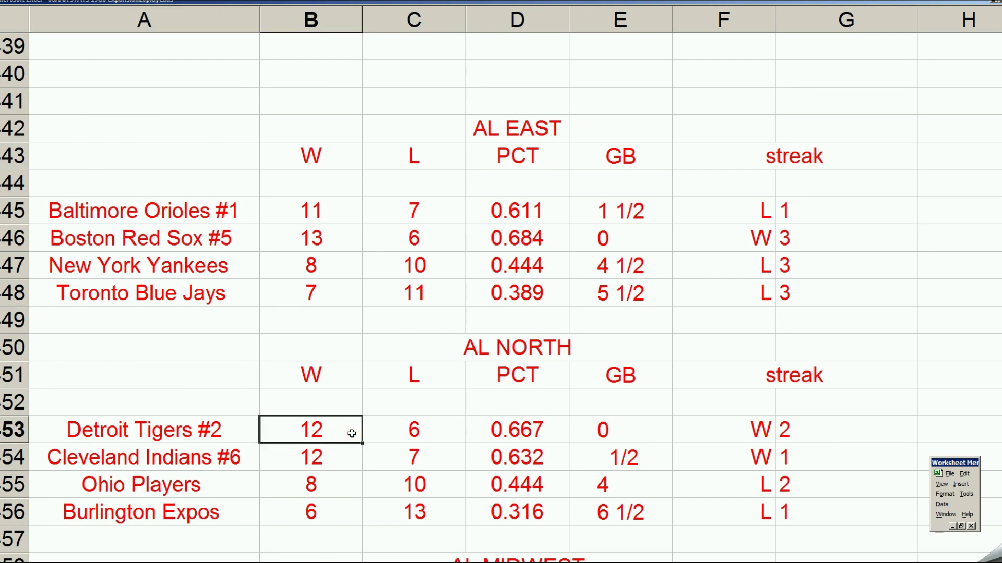
key(Right)
key(Right)
key(Right)
key(Right)
key(Right)
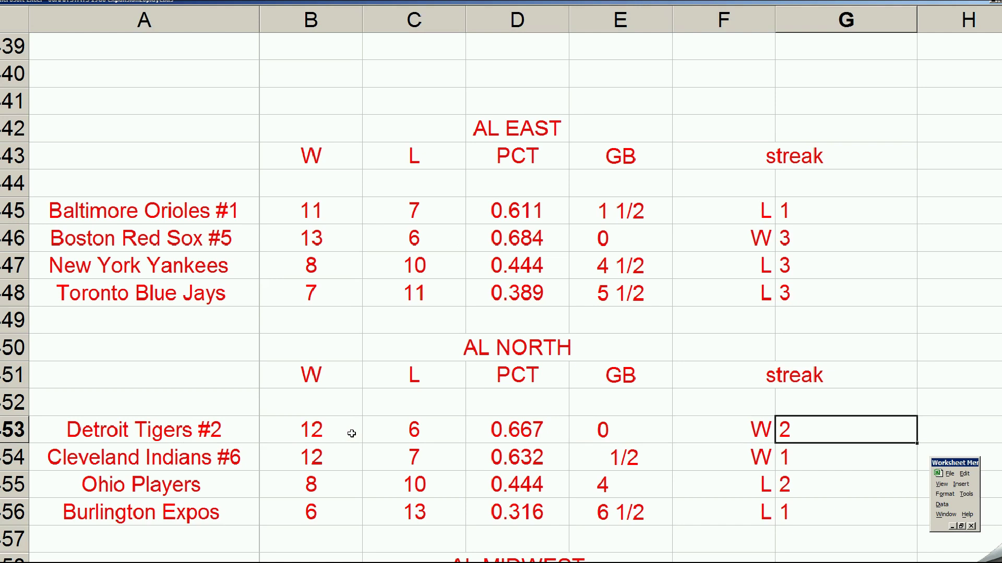
key(Right)
key(Right)
key(Right)
key(Right)
key(Right)
key(Right)
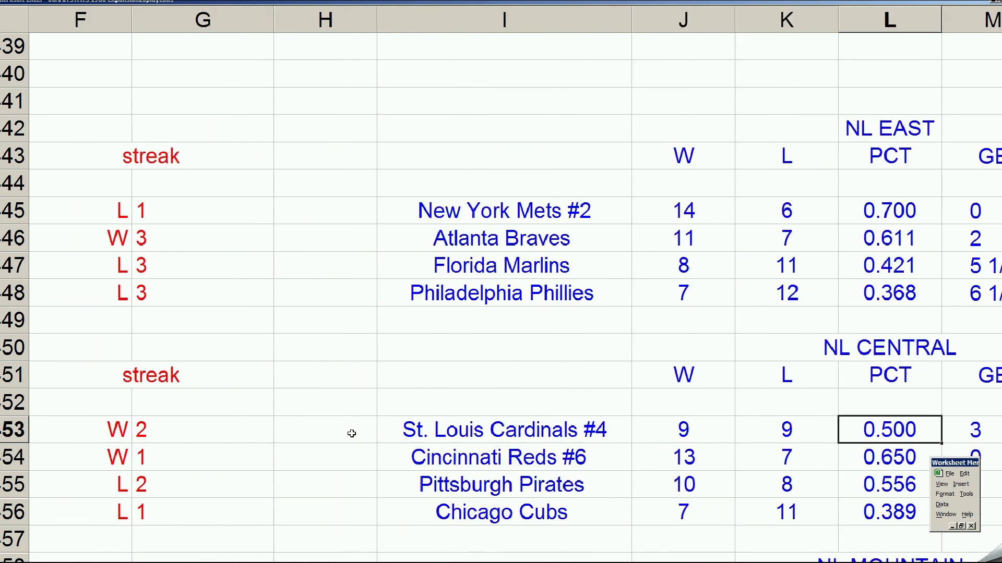
Step: Check the Reds', Cardinals' and Pirates' NL Central standings, then return to the Game 290 scorecard
click(487, 455)
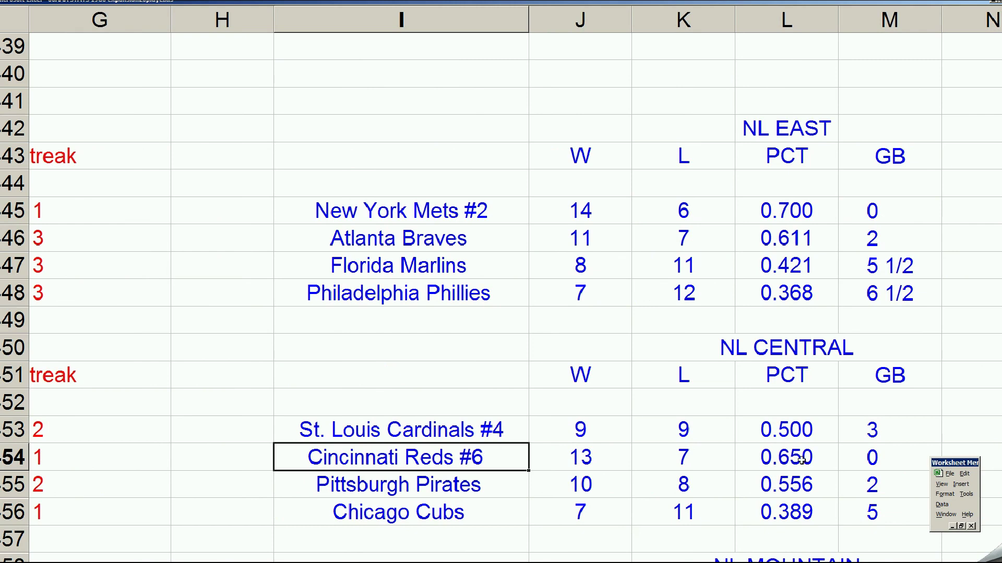
click(868, 459)
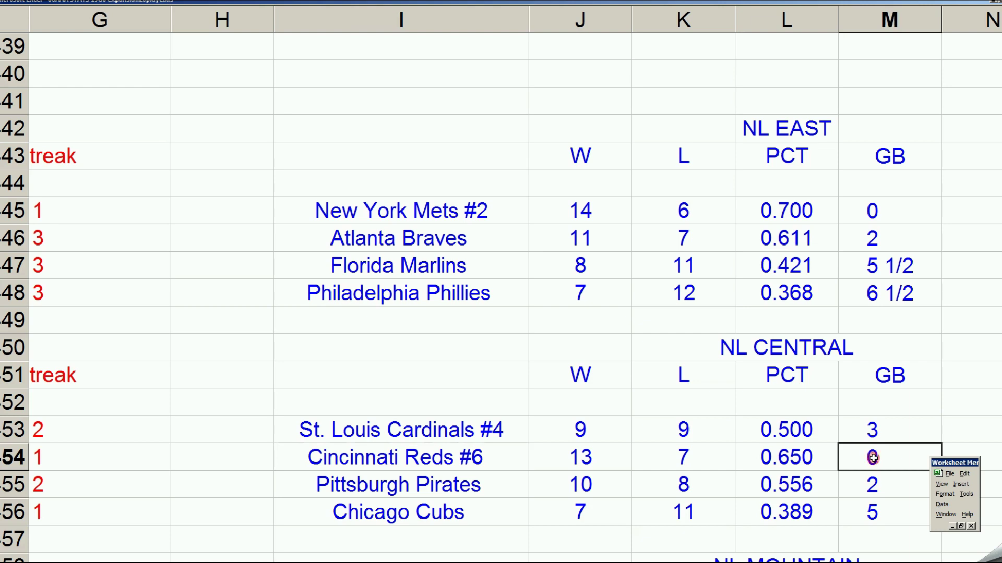
click(873, 433)
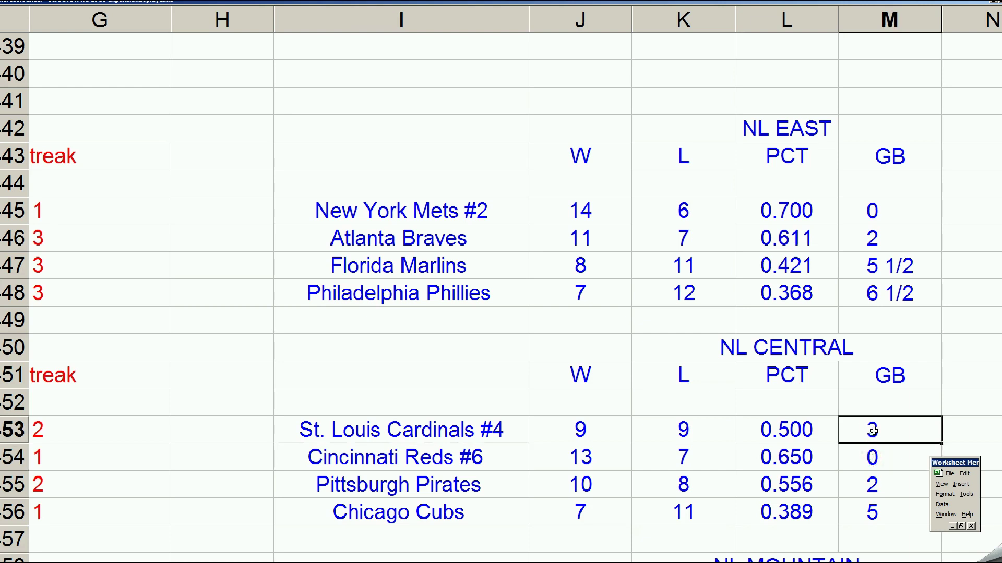
click(524, 490)
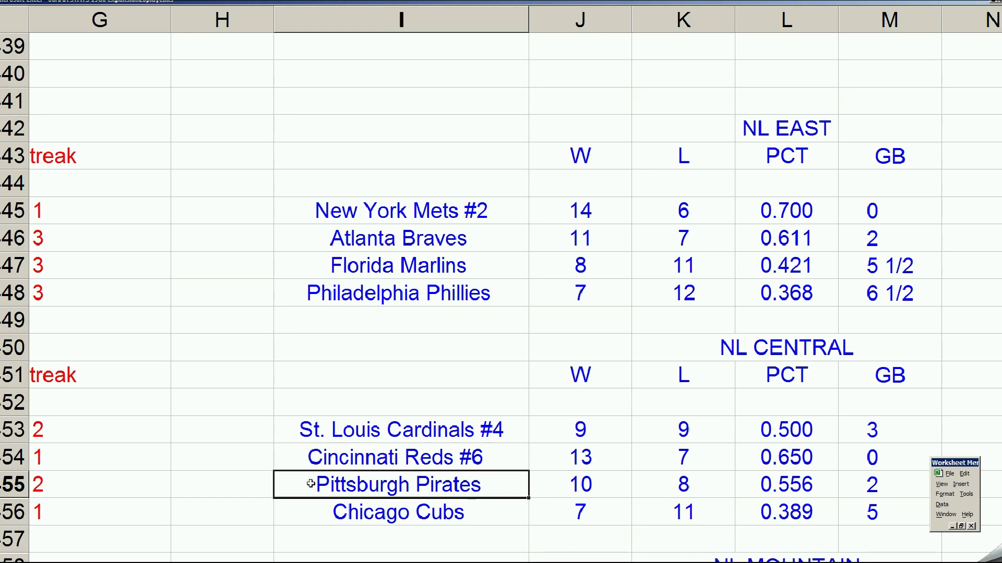
key(ctrl+F6)
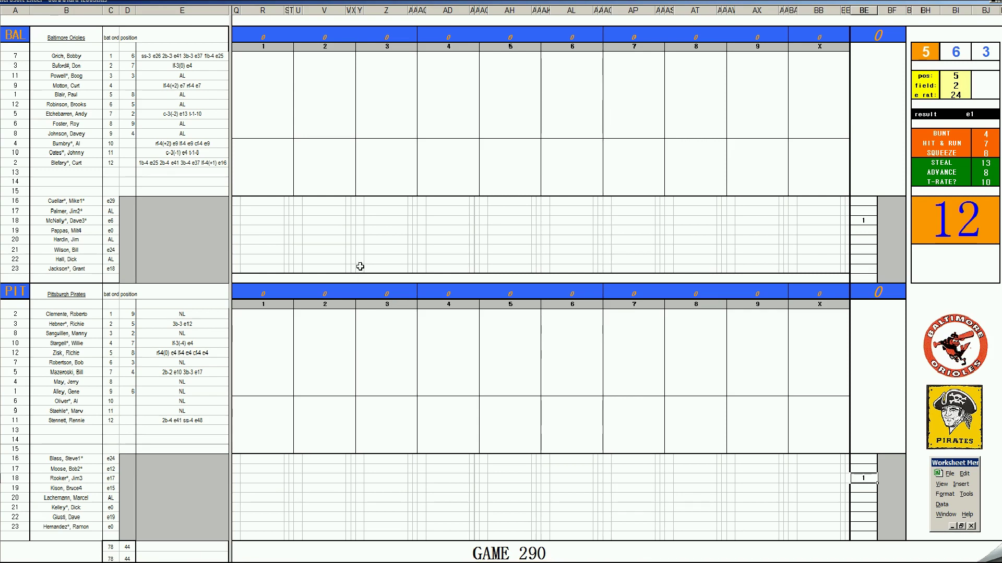
Step: Enter #8 for the Orioles' first-inning leadoff batter and set pos 1 and e rat 17
click(261, 56)
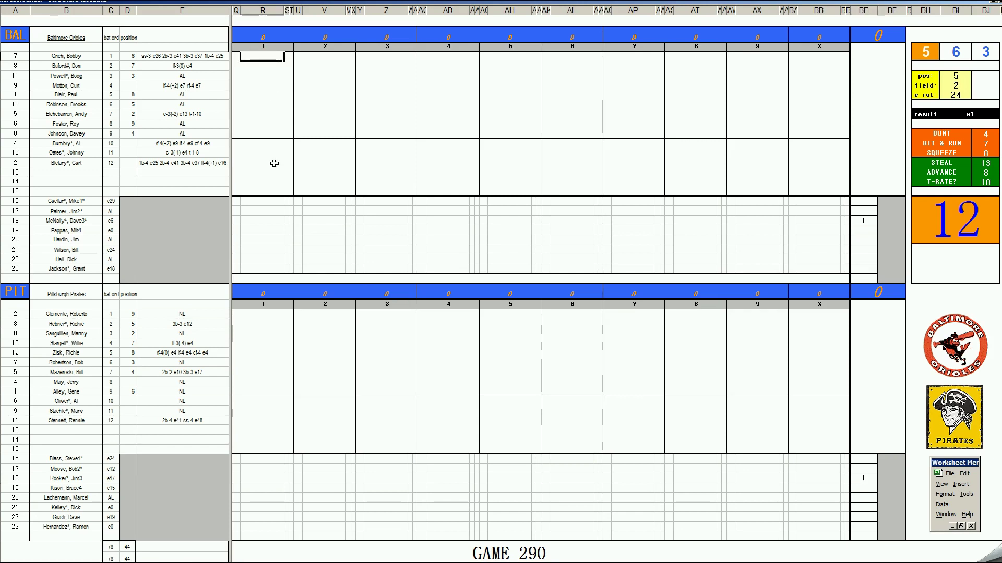
text(8)
key(Return)
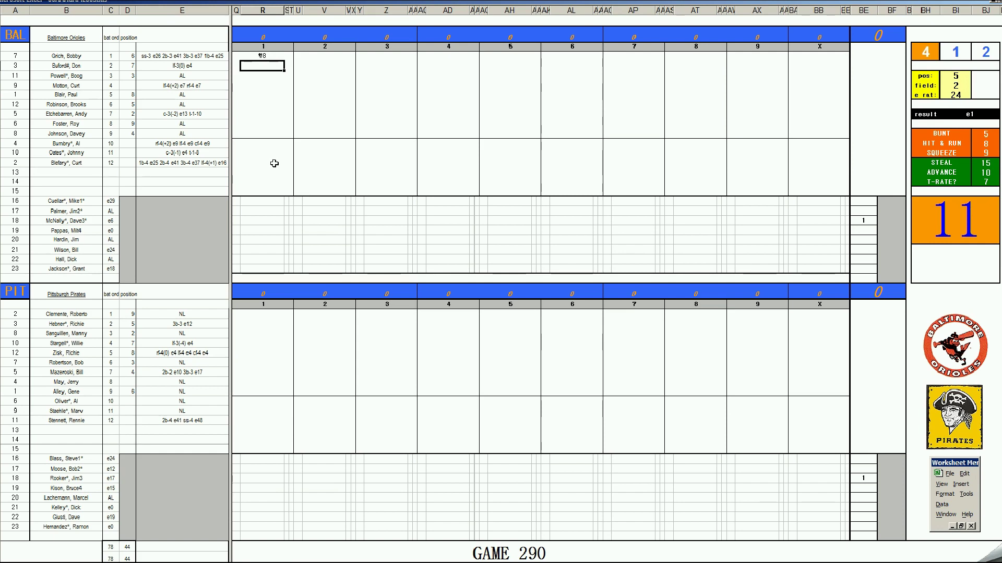
key(Tab)
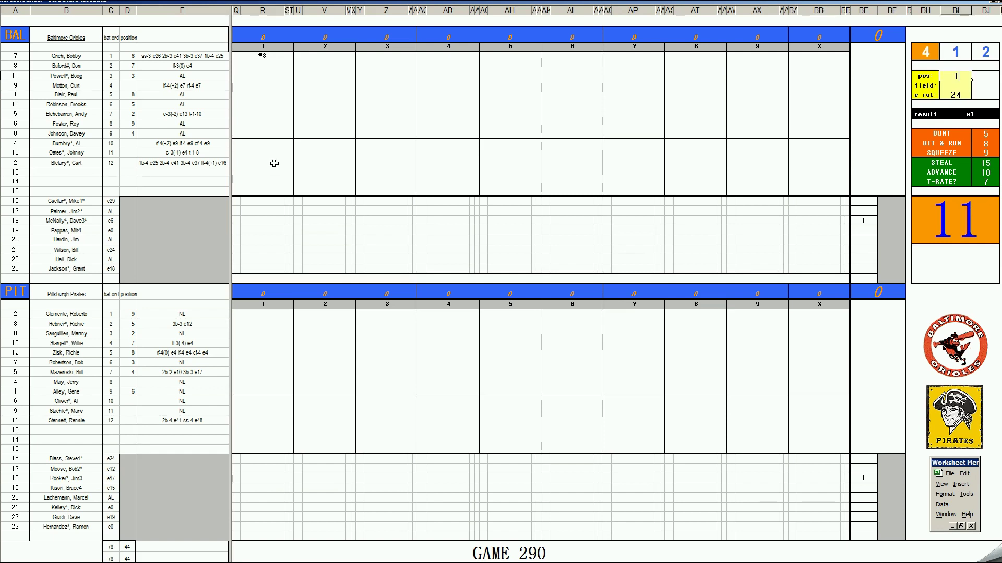
text(1)
key(Return)
key(Return)
text(17)
key(Return)
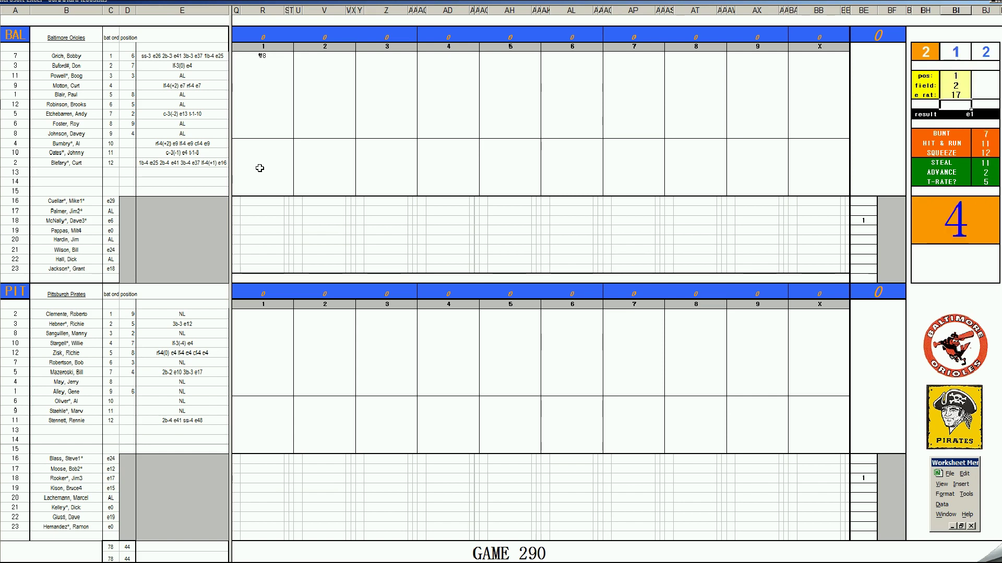
Step: Add e1, #8 and #6 for the next Orioles batters in inning 1
click(261, 66)
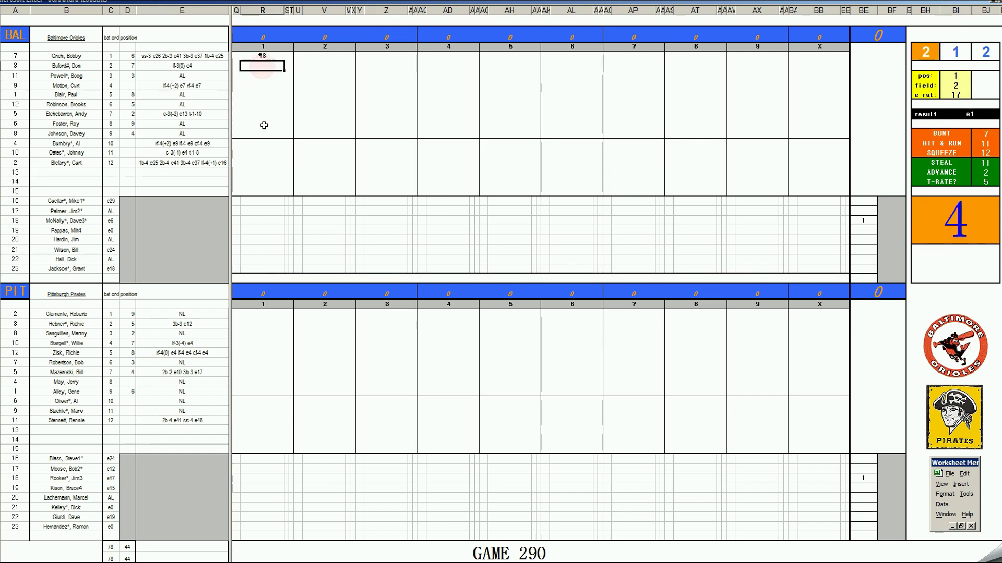
text(e1)
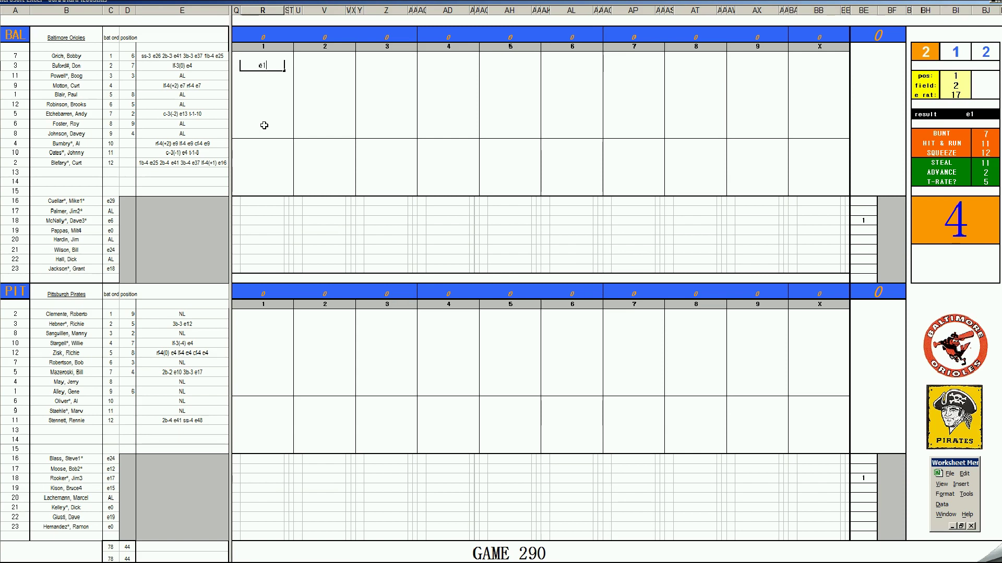
key(Return)
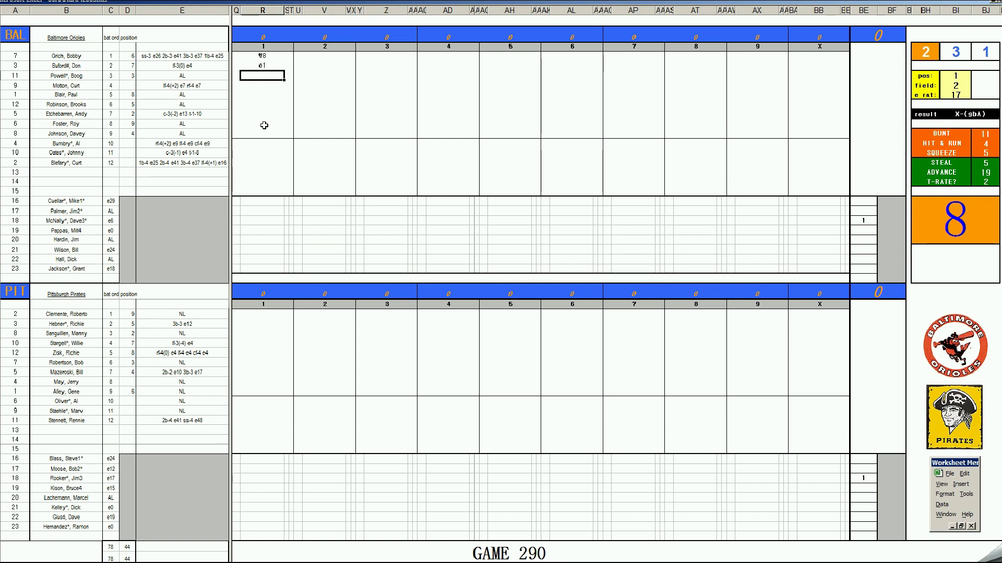
text(#8)
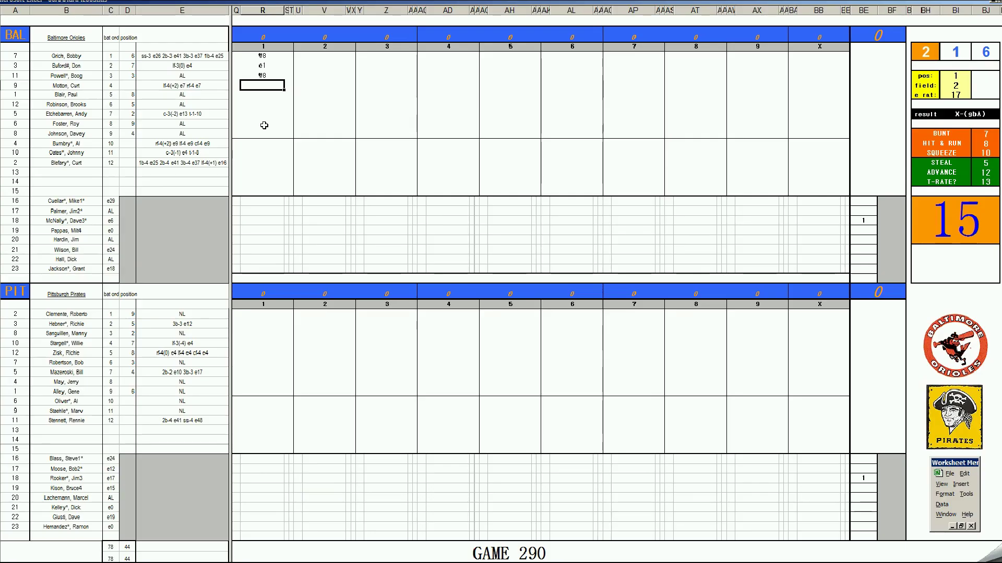
text(#6)
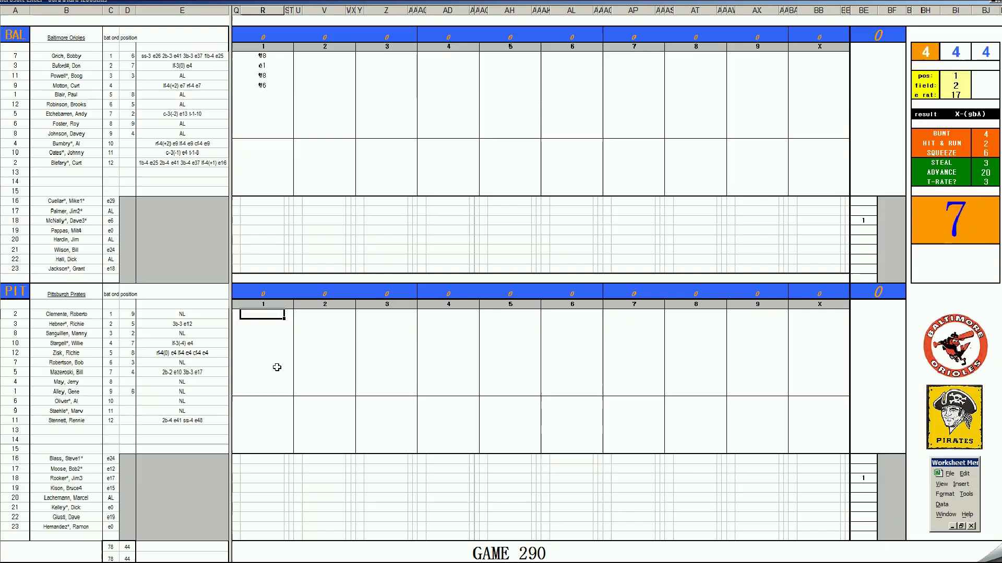
Step: Record the Pirates' first inning as 8, #643 and #7
text(8)
key(Return)
key(Return)
text(#643)
key(Return)
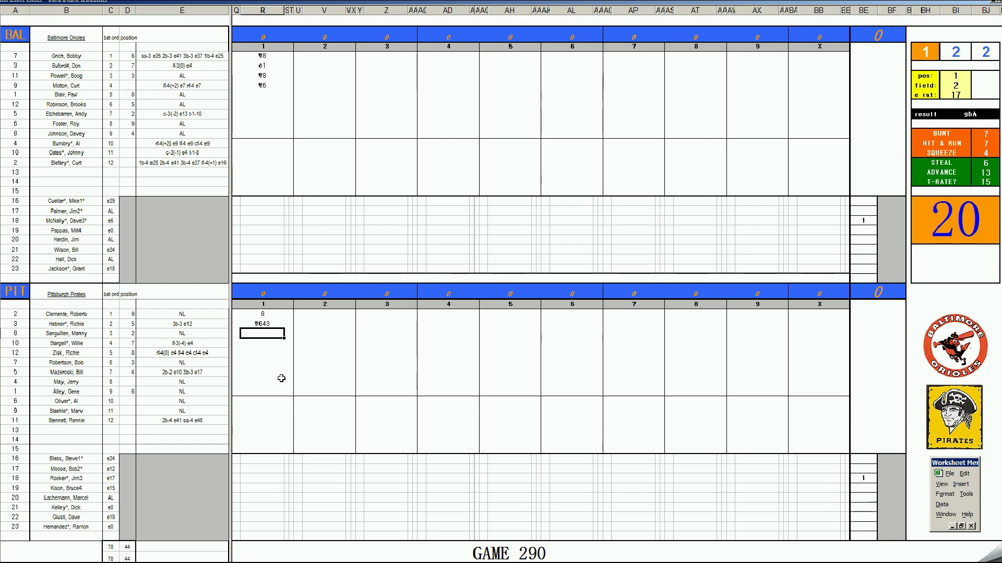
text(\7)
Step: Start the Orioles' second inning with #63, 1 and 1 in column V
click(318, 95)
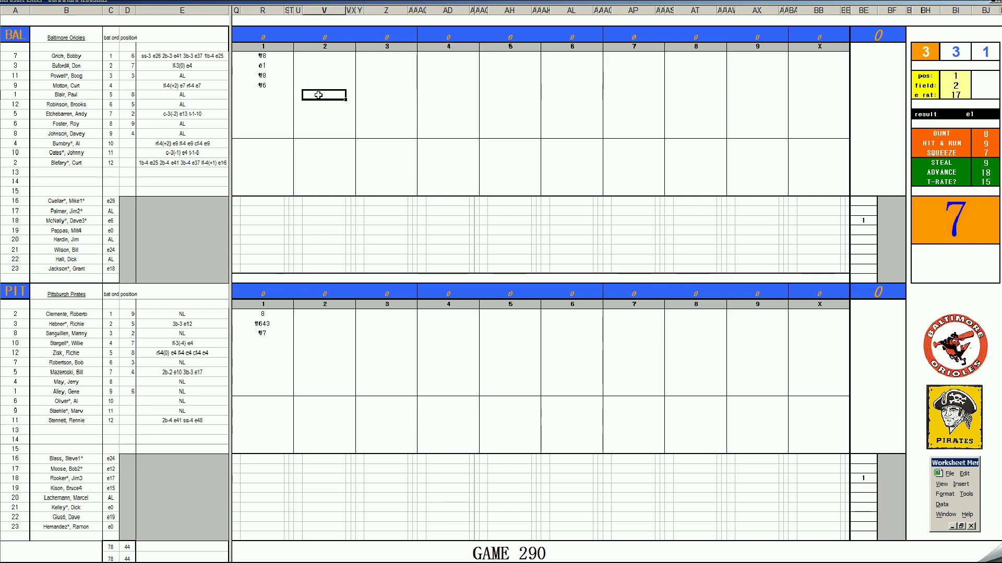
text(\63)
key(Return)
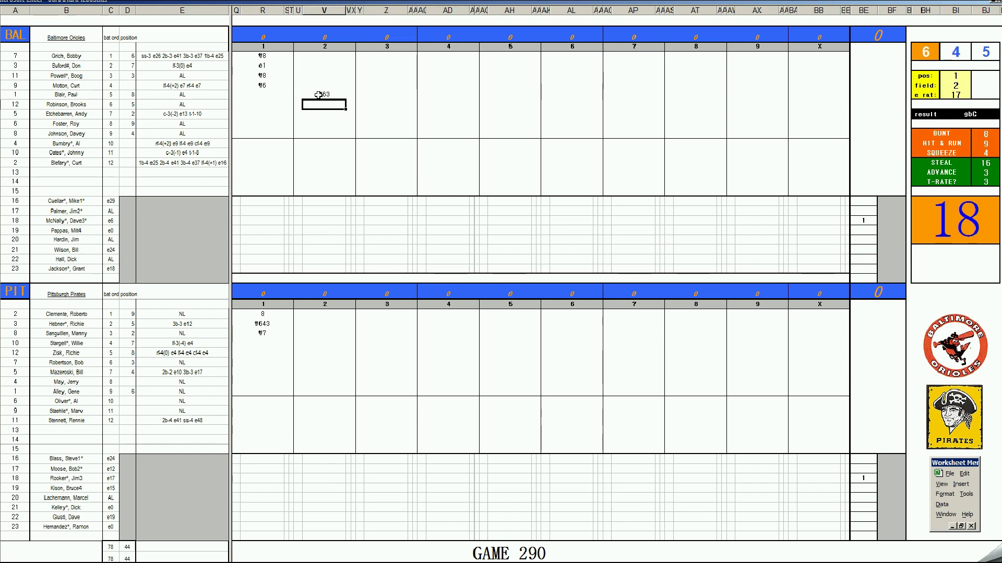
text(1)
key(Return)
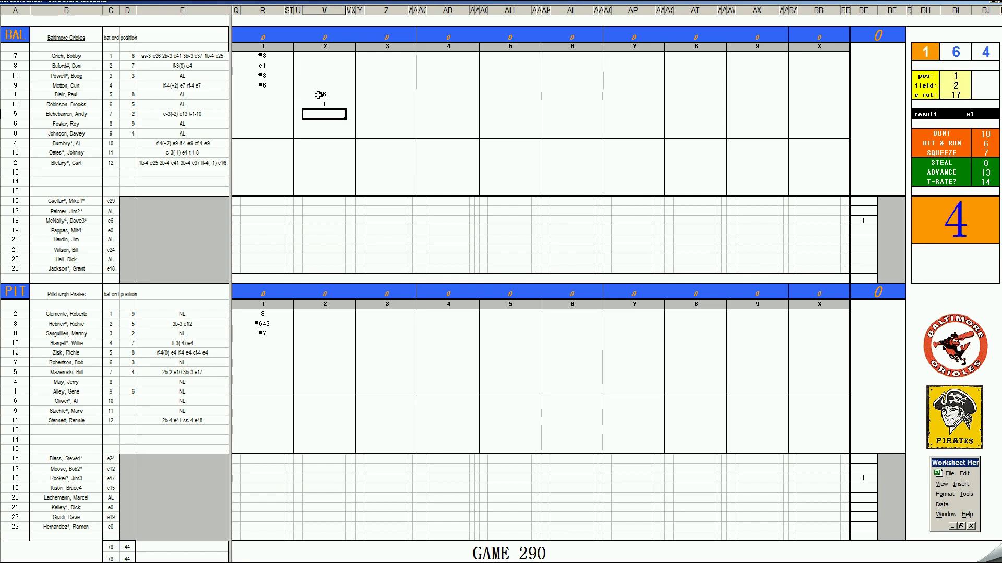
text(1)
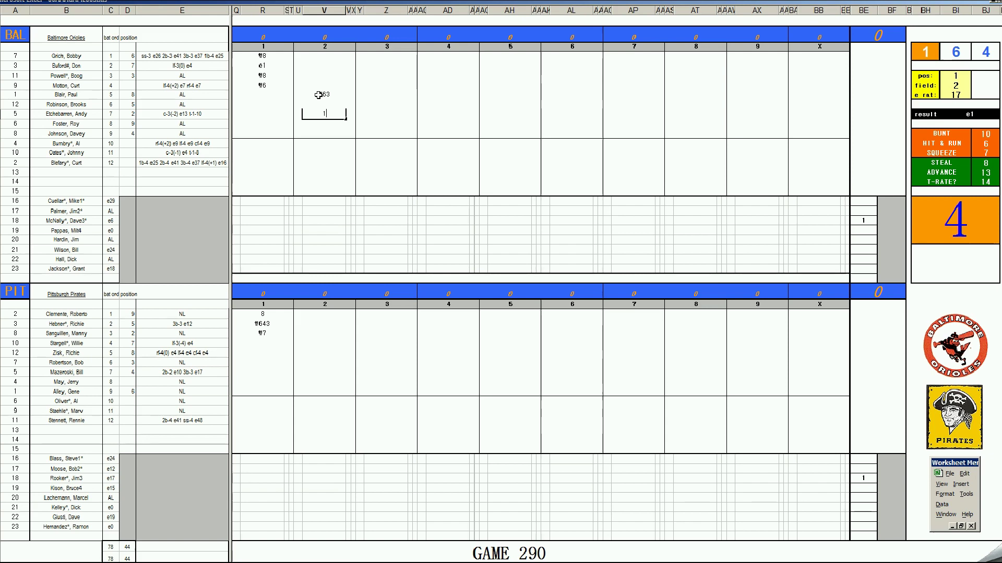
key(Return)
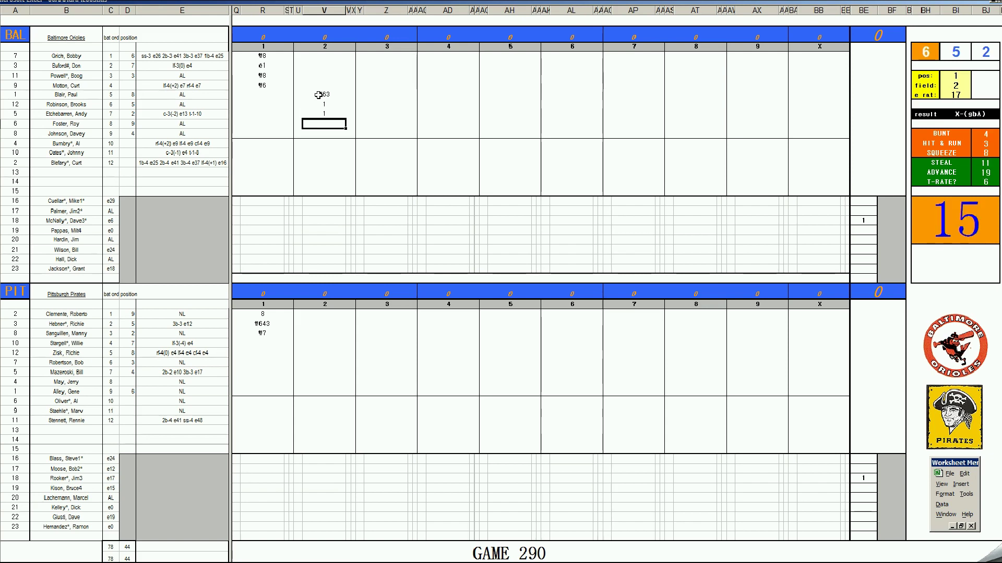
Step: Add 8 and 9, then mark the run with 1 in column U
text(8)
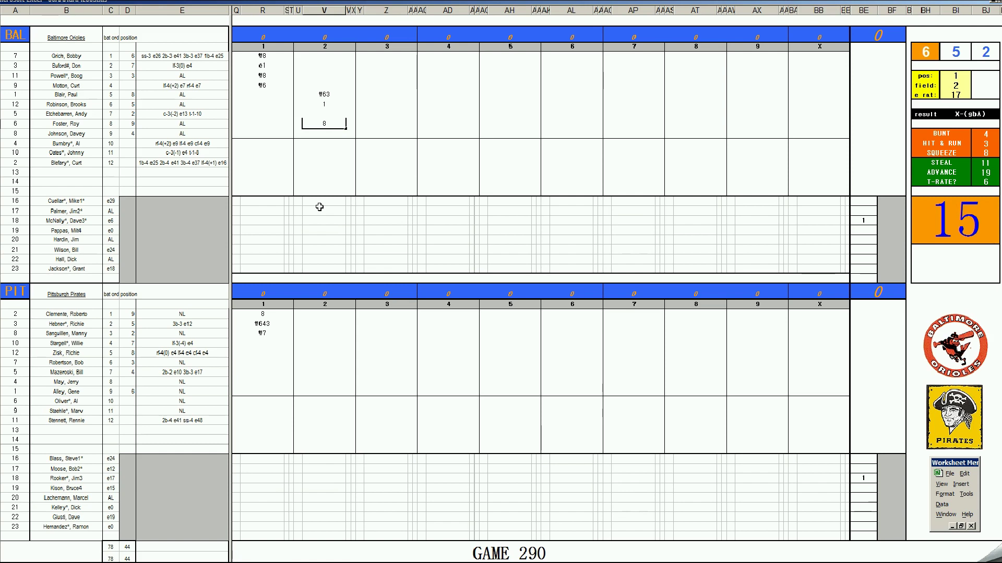
key(Return)
text(9)
key(Return)
text(1)
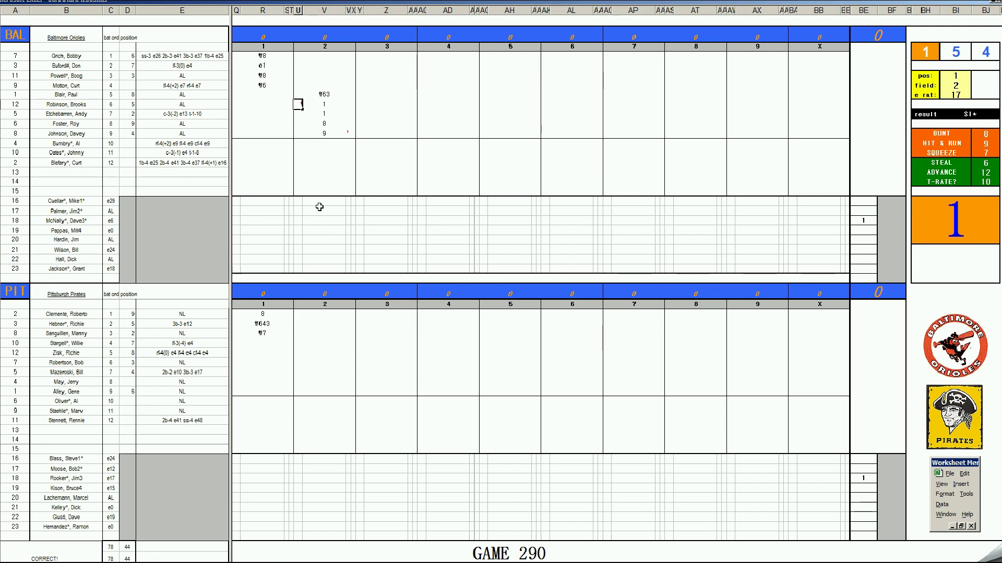
key(Return)
key(Up)
key(Up)
key(Up)
key(Up)
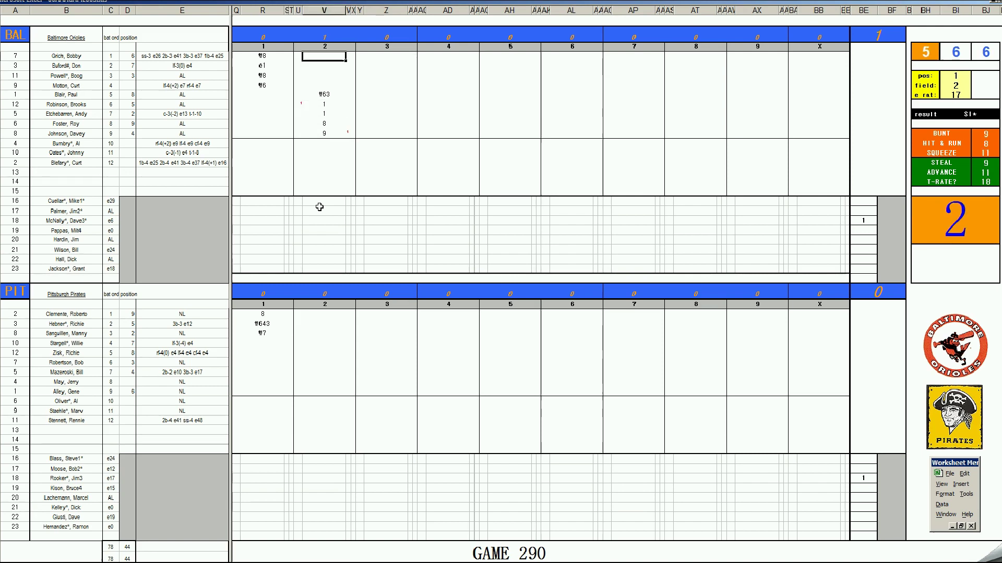
Step: Put #99 atop the Orioles' second inning and set pos to 4
text(#99)
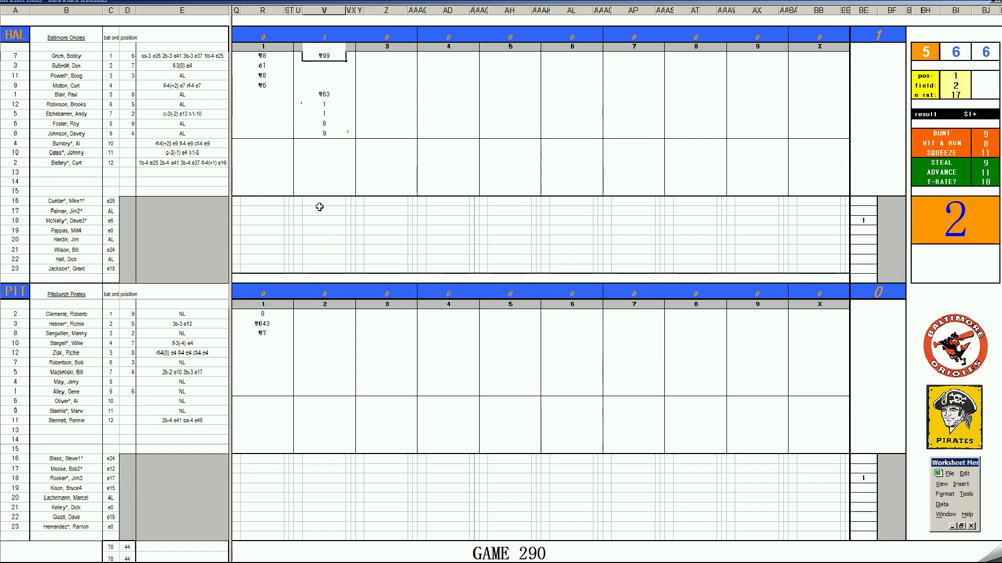
click(321, 344)
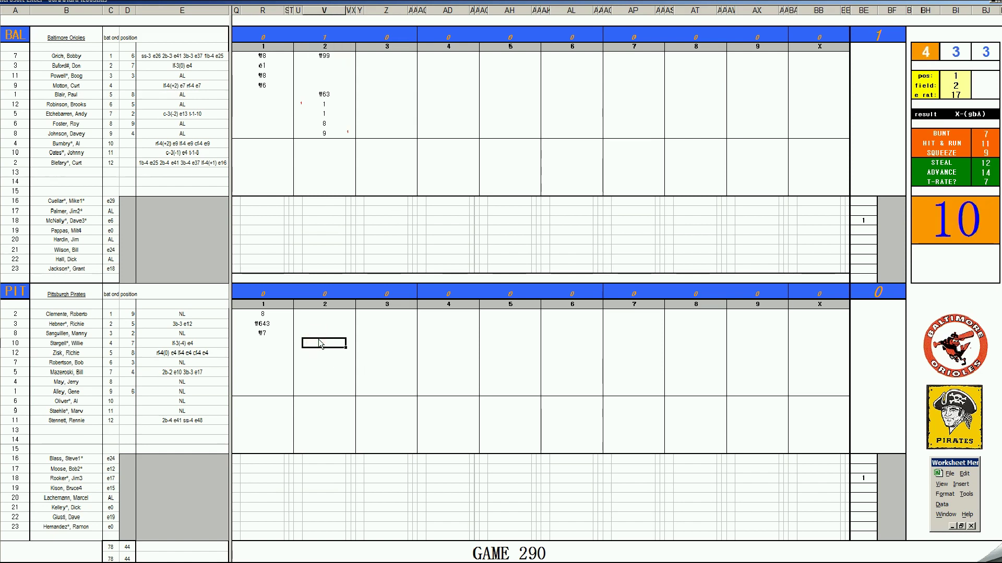
key(Tab)
text(4)
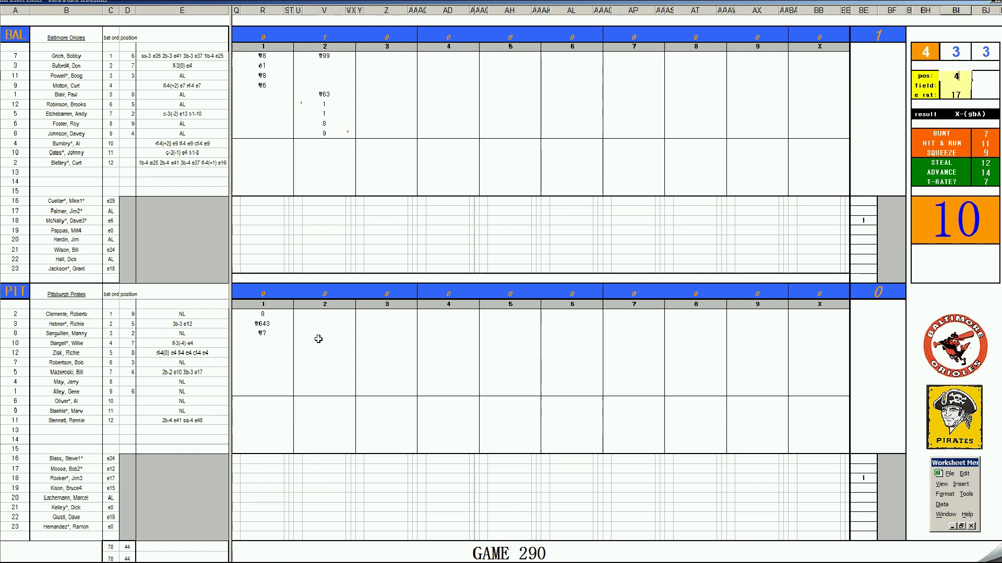
key(Return)
key(Return)
key(Return)
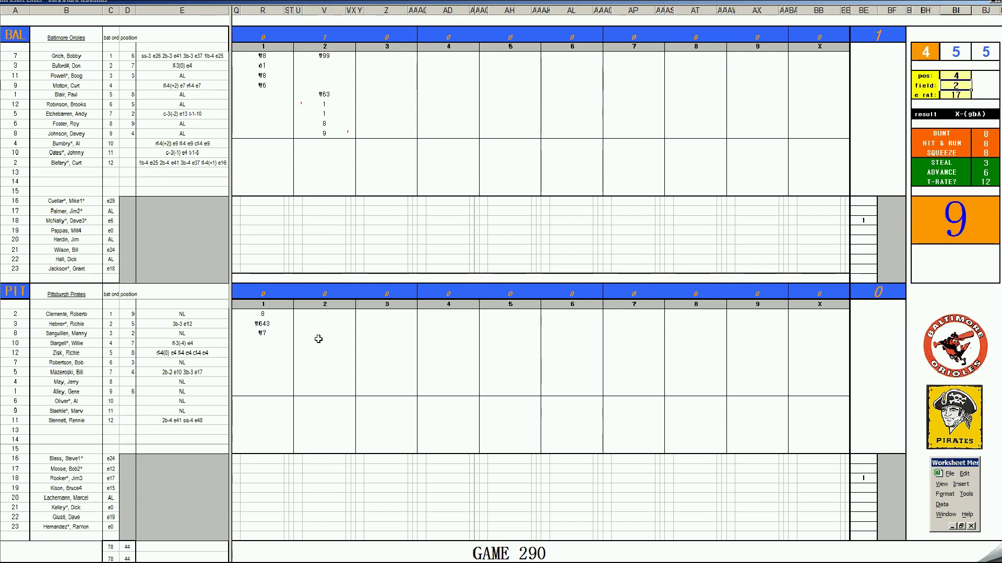
Step: Record the Pirates' second inning from the Stargell row as #43, #8 and k
click(318, 339)
text(#43)
key(Return)
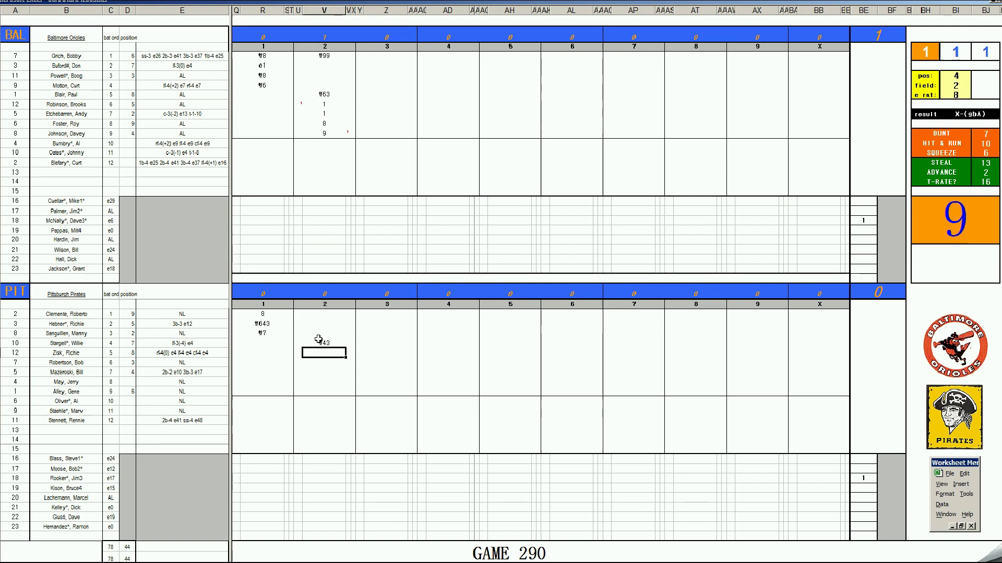
text(#8)
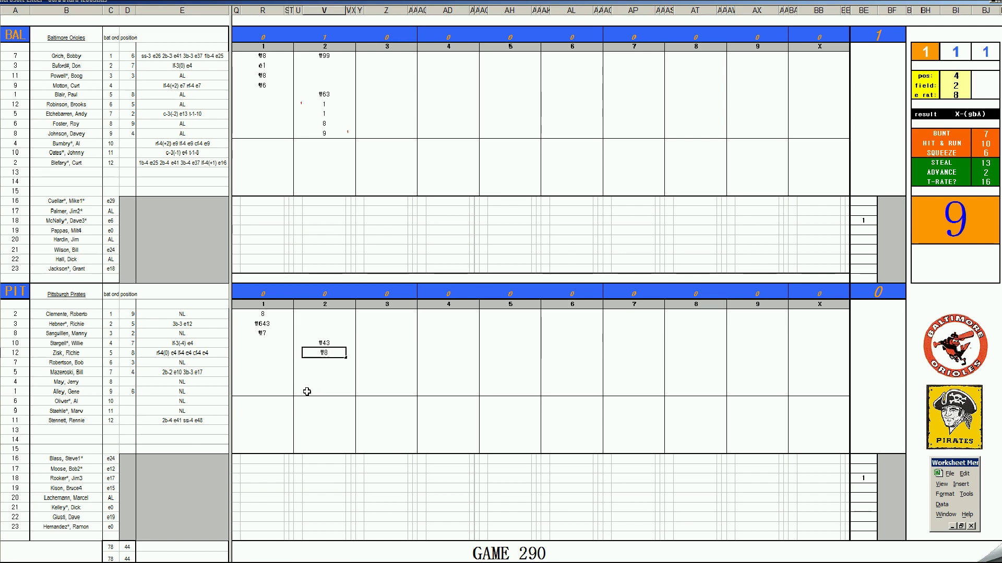
key(Return)
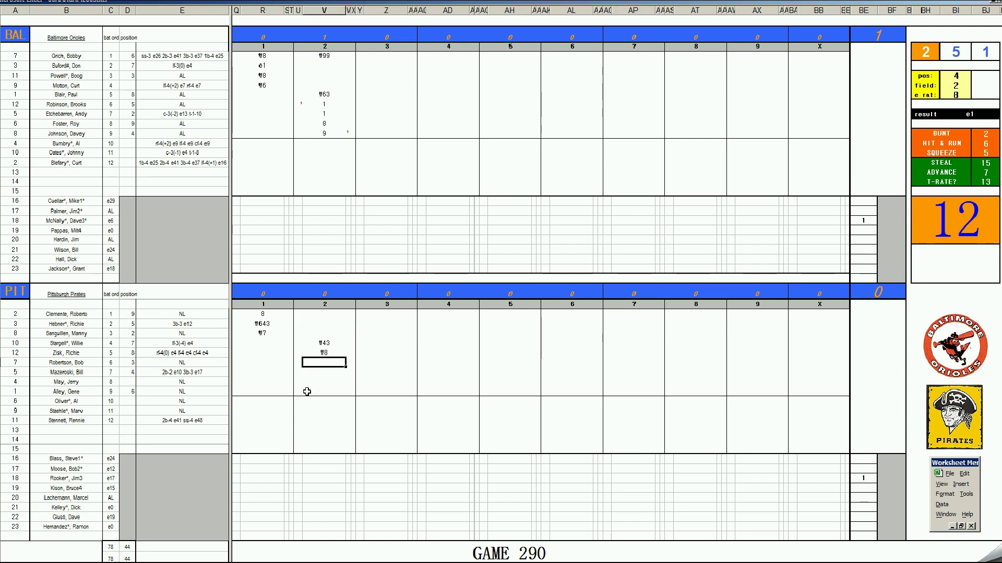
text(k)
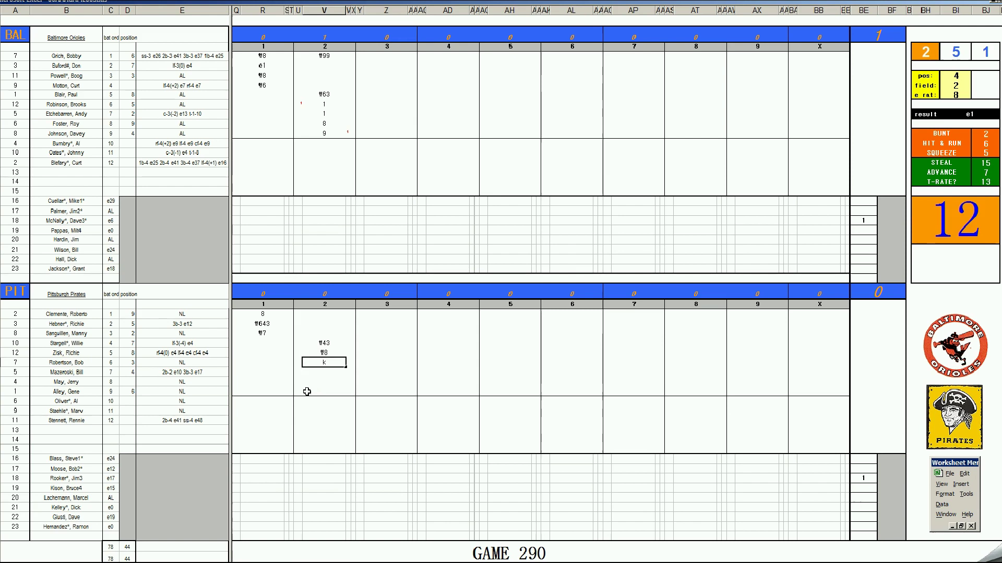
Step: Record #163 and k in the Orioles' third inning
click(384, 65)
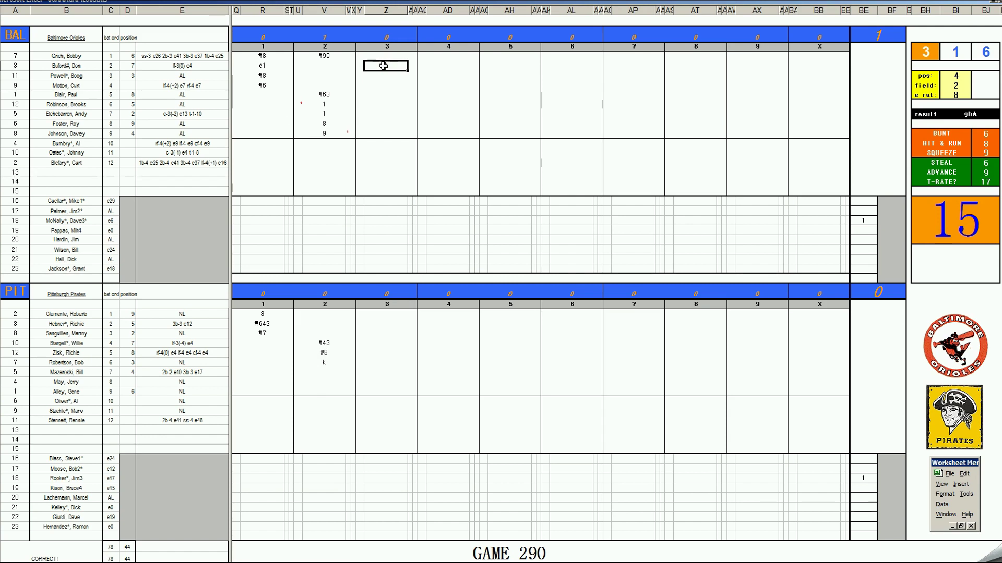
key(Down)
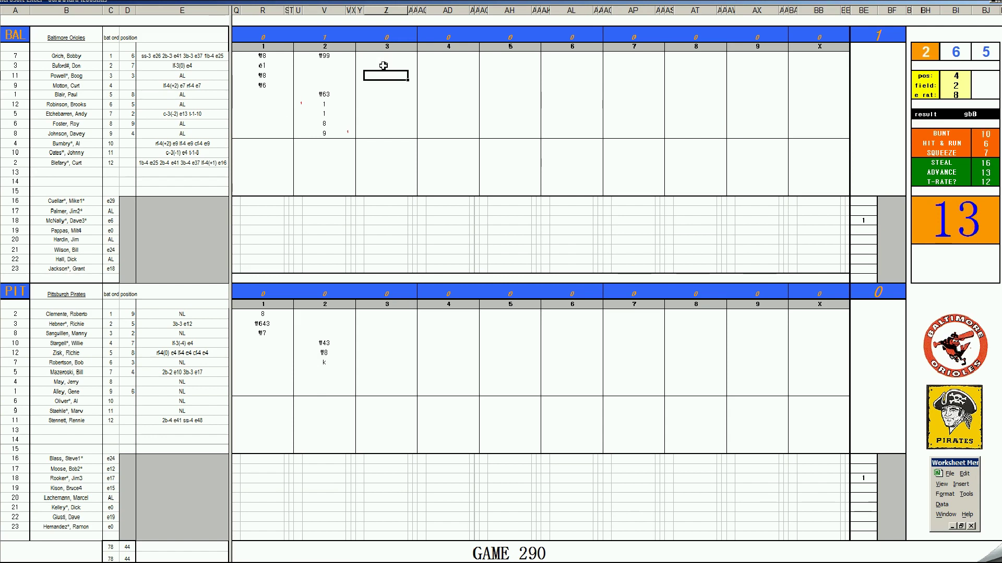
text(#163)
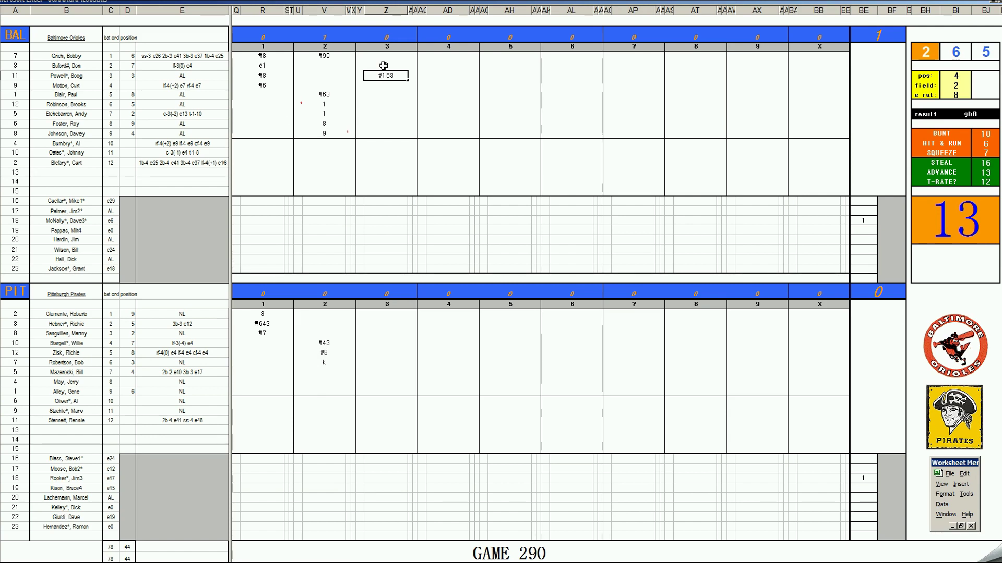
key(Return)
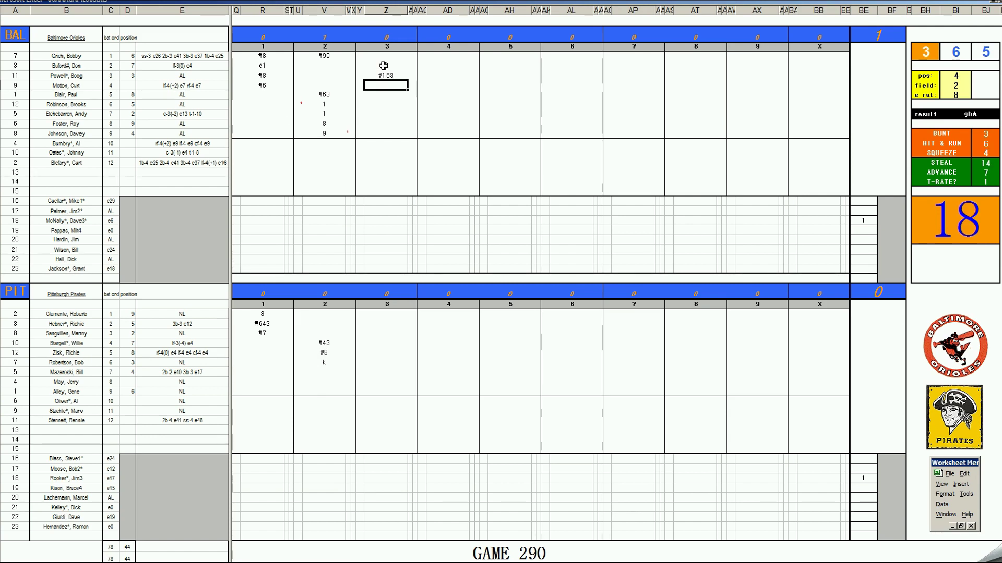
text(k)
Step: Record the Pirates' third inning as #63, #4 and #2, re-rolling the dice panel values
click(380, 372)
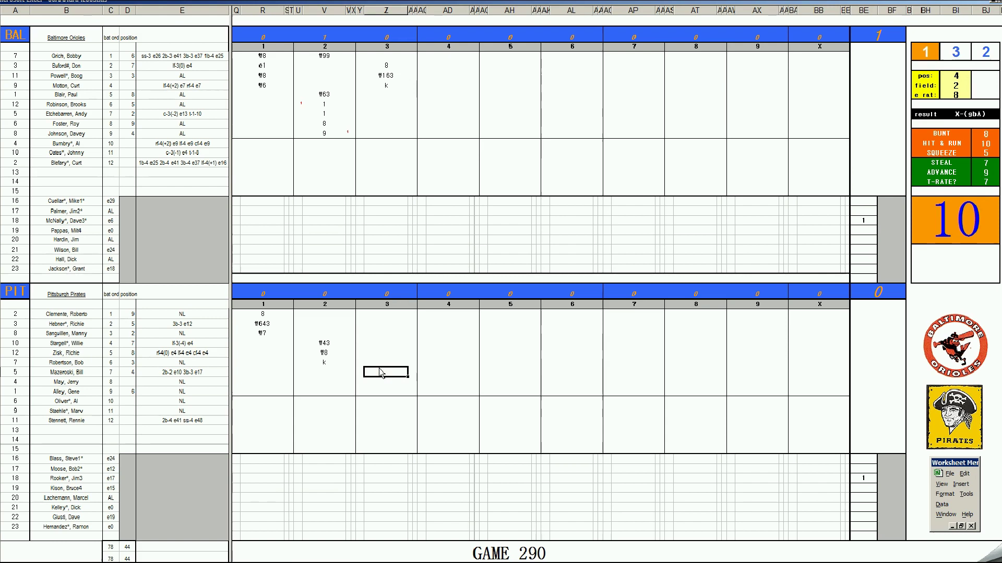
text(#63)
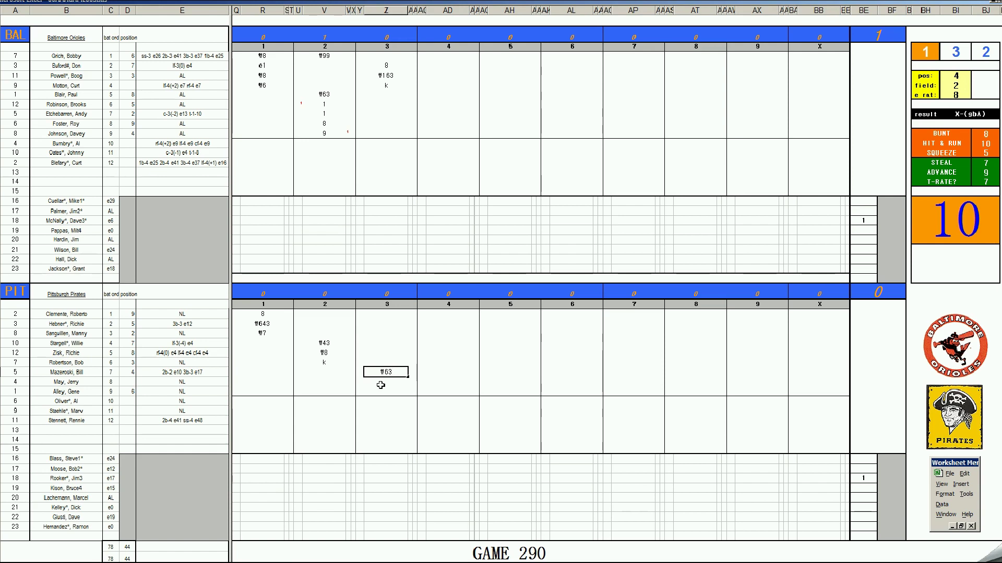
key(Return)
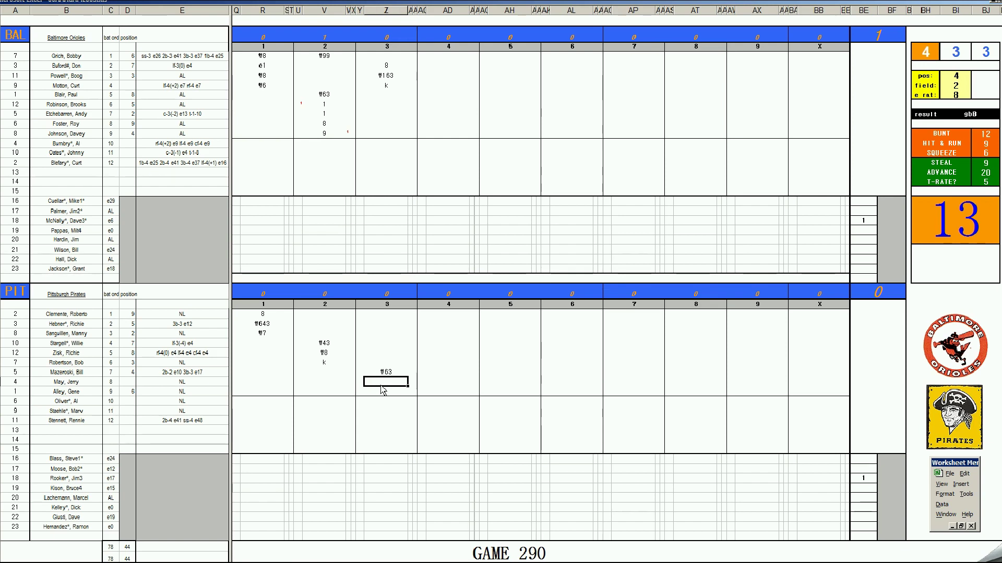
text(#4)
key(Return)
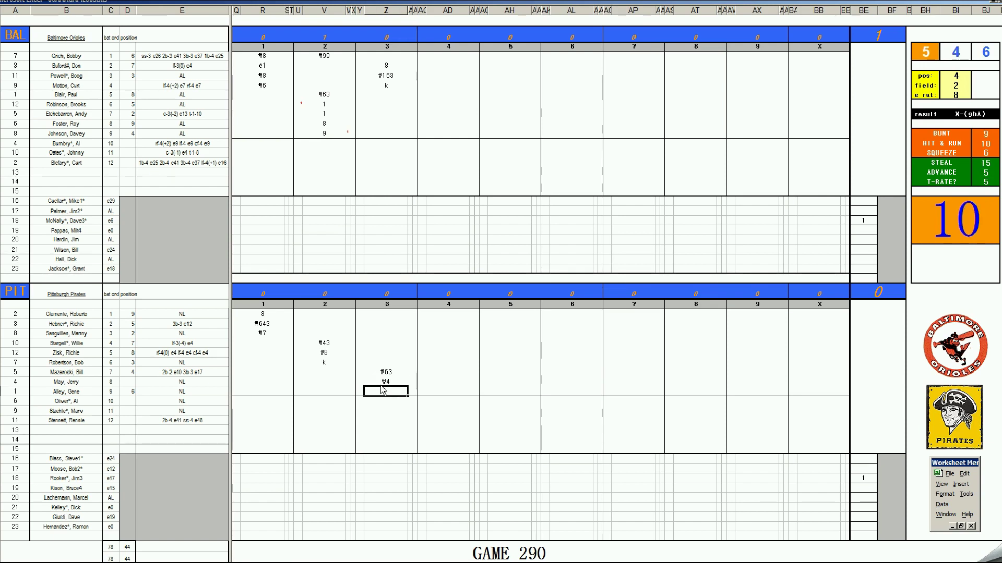
key(ctrl+q)
key(Return)
key(Return)
key(Return)
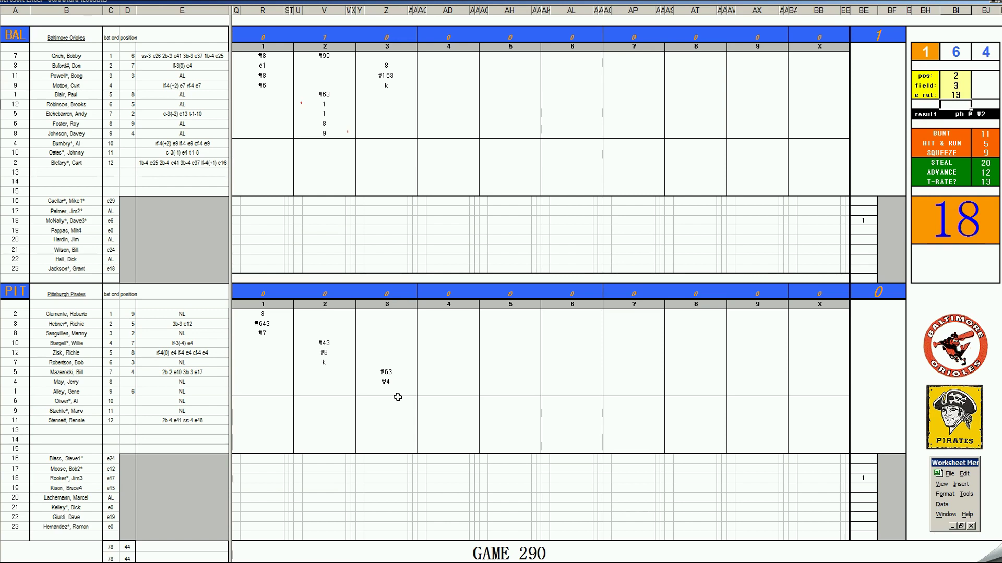
click(385, 392)
text(#2)
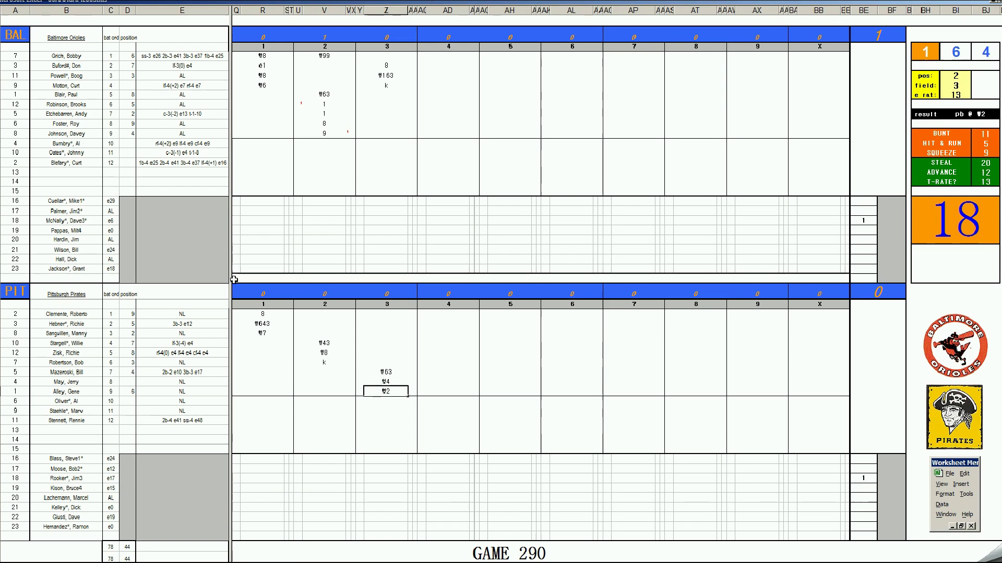
Step: Log three Orioles strikeouts (k, k, k) in the fourth inning
click(439, 96)
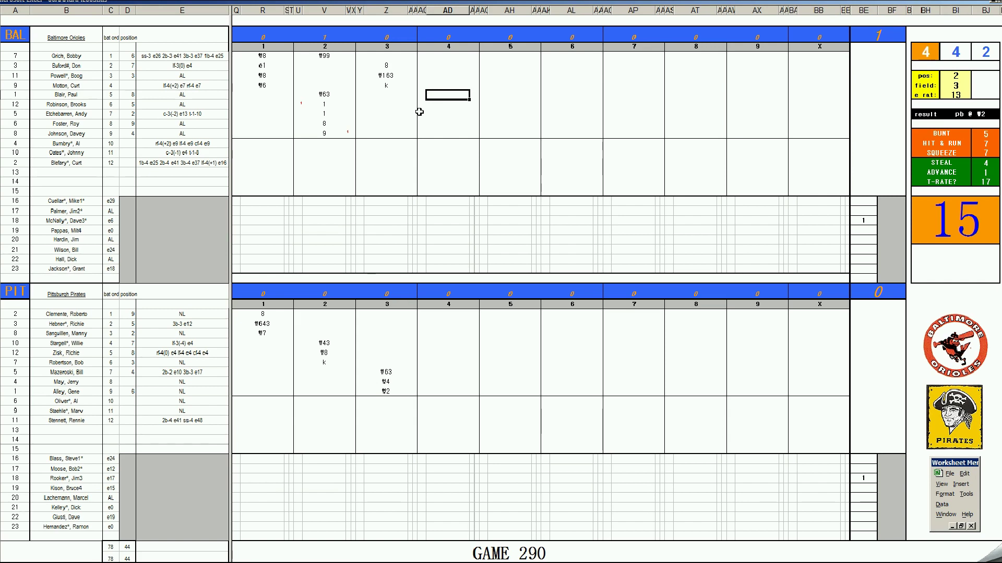
text(k)
key(Return)
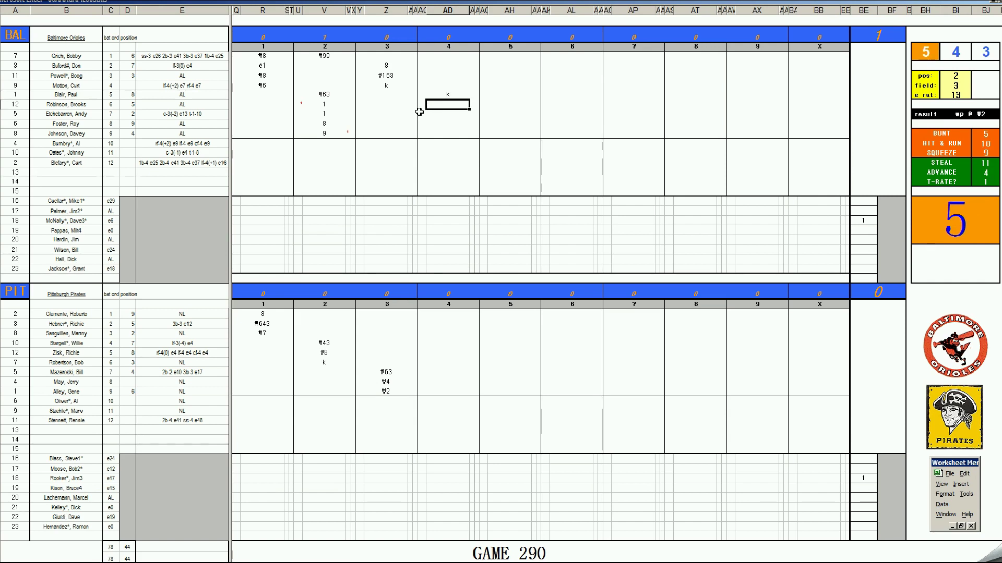
text(k)
key(Return)
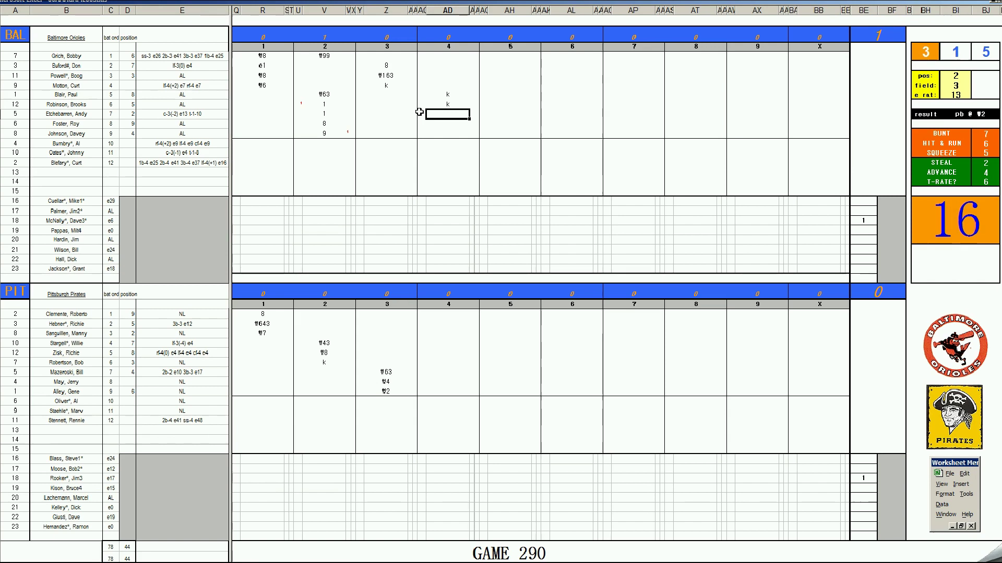
text(k)
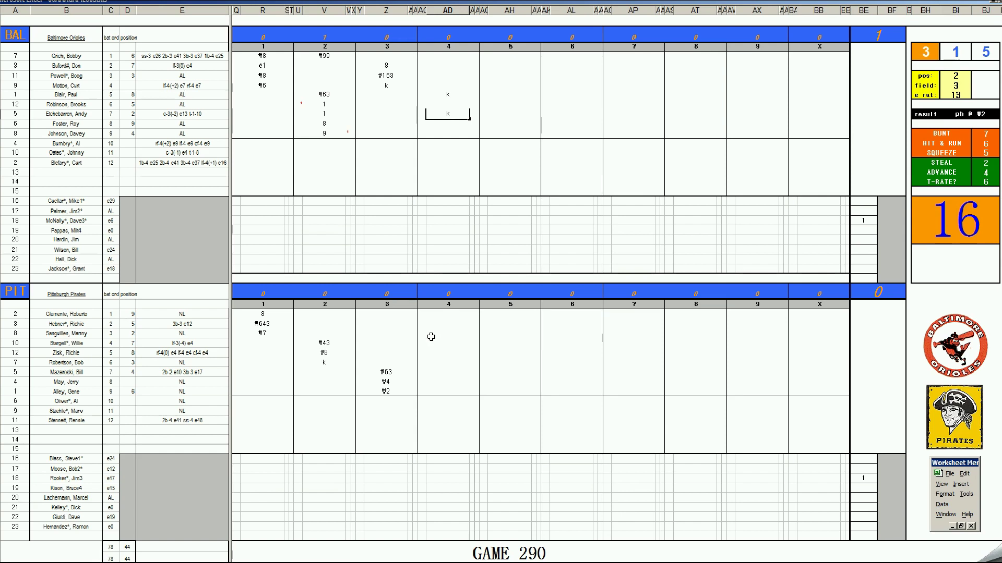
Step: Record the Pirates' fourth inning as #7, #53, 4 and k, scoring their run
click(447, 315)
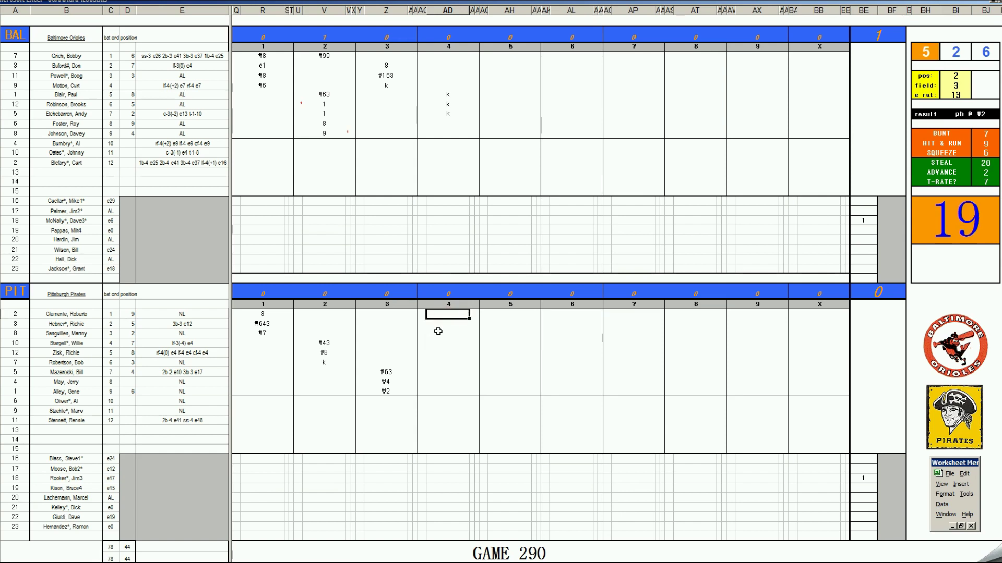
text(#7)
key(Return)
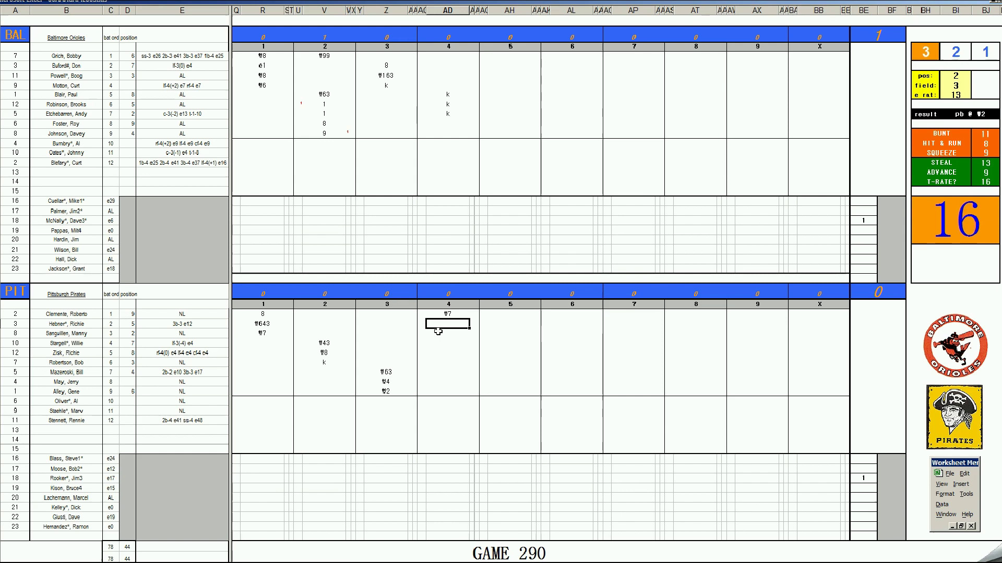
text(#53)
key(Return)
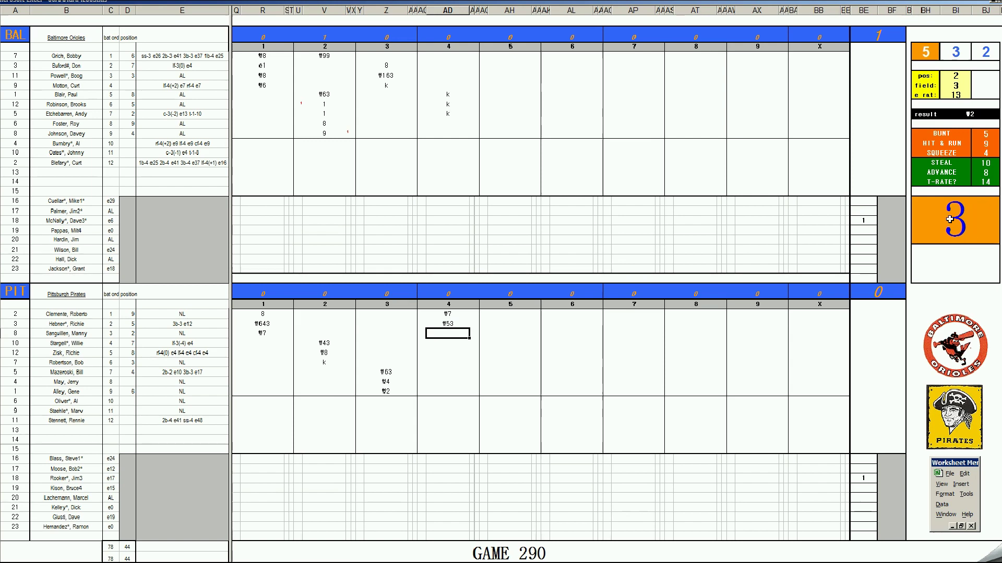
text(4)
key(Tab)
click(950, 219)
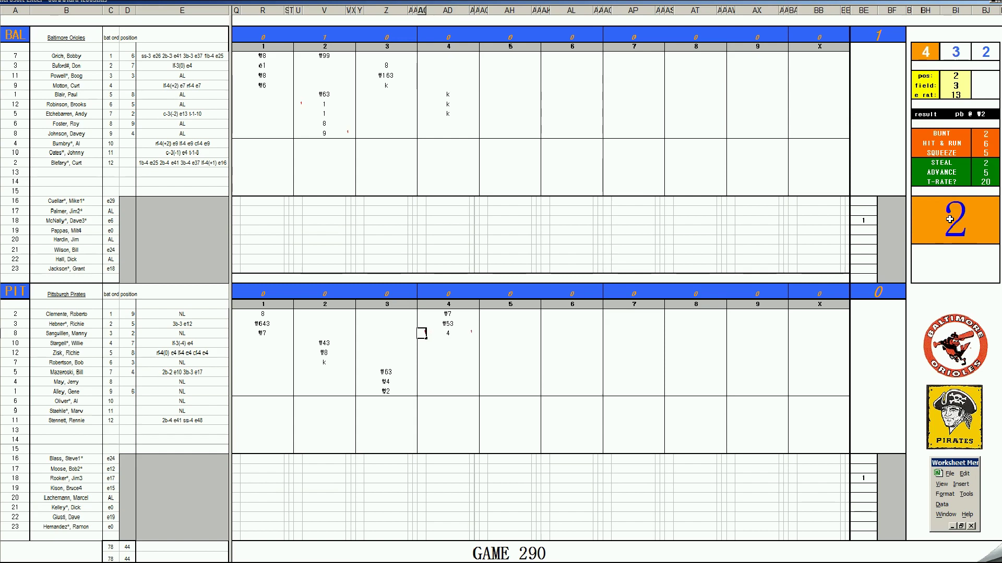
click(949, 220)
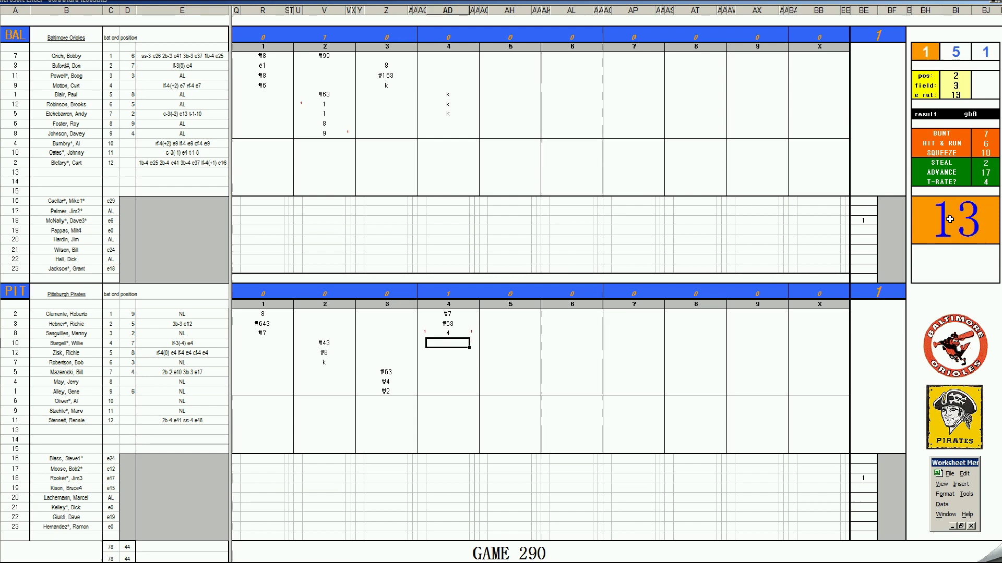
text(k)
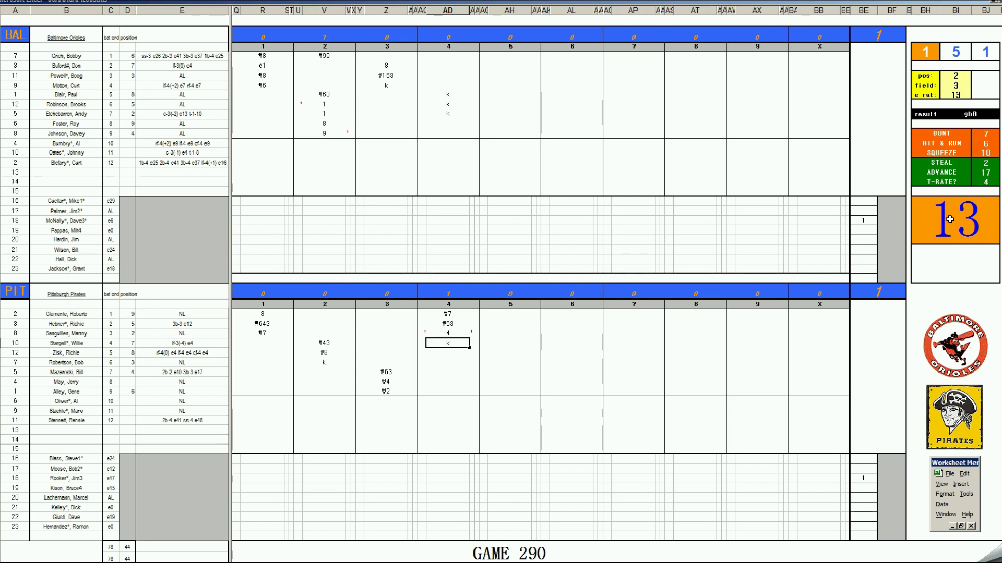
Step: Fill the Orioles' fifth-inning column with 2 and k, then #9 and k at the top
click(510, 124)
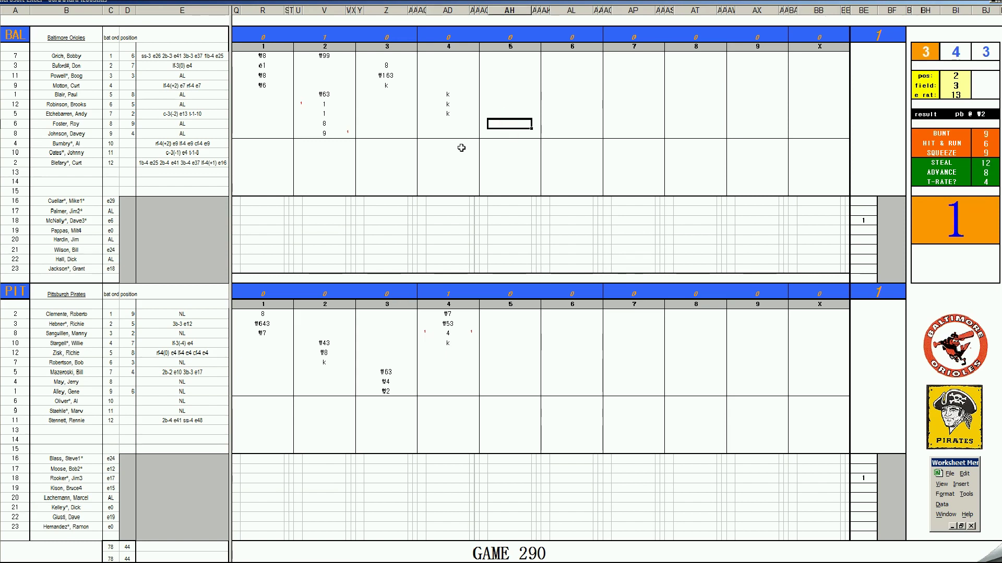
text(2)
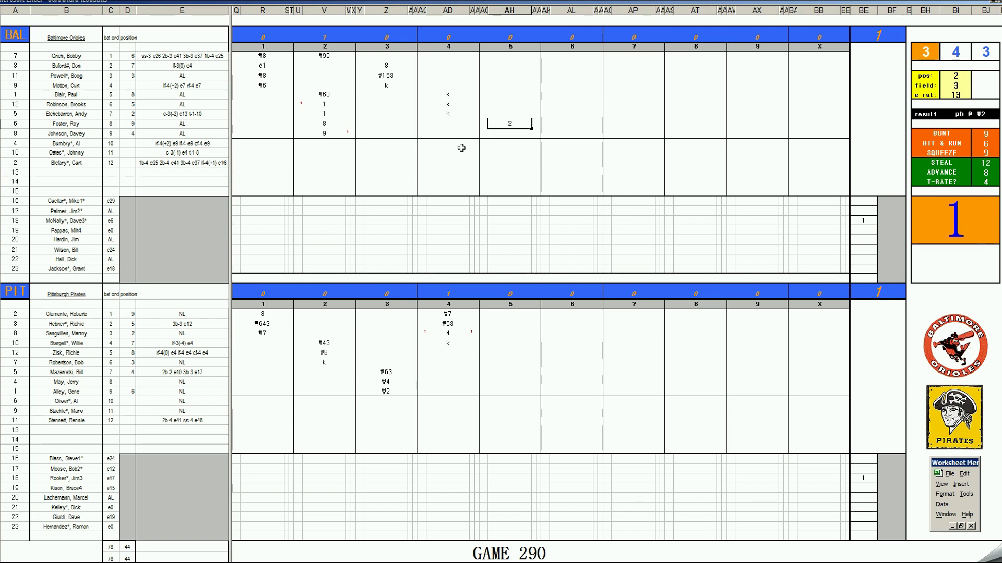
key(Return)
text(k)
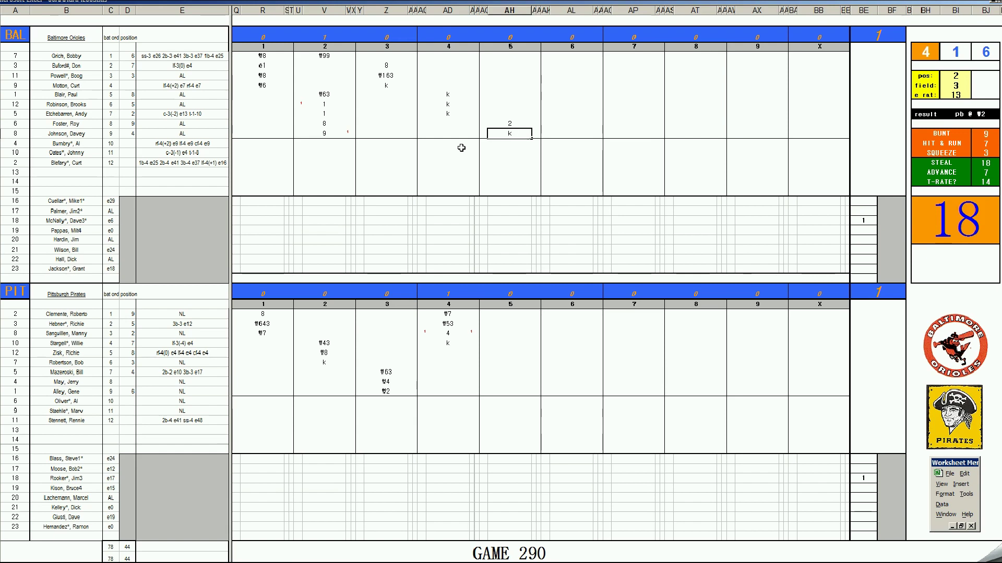
key(Up)
key(Up)
key(Up)
key(Up)
key(Up)
key(Up)
key(Up)
key(Up)
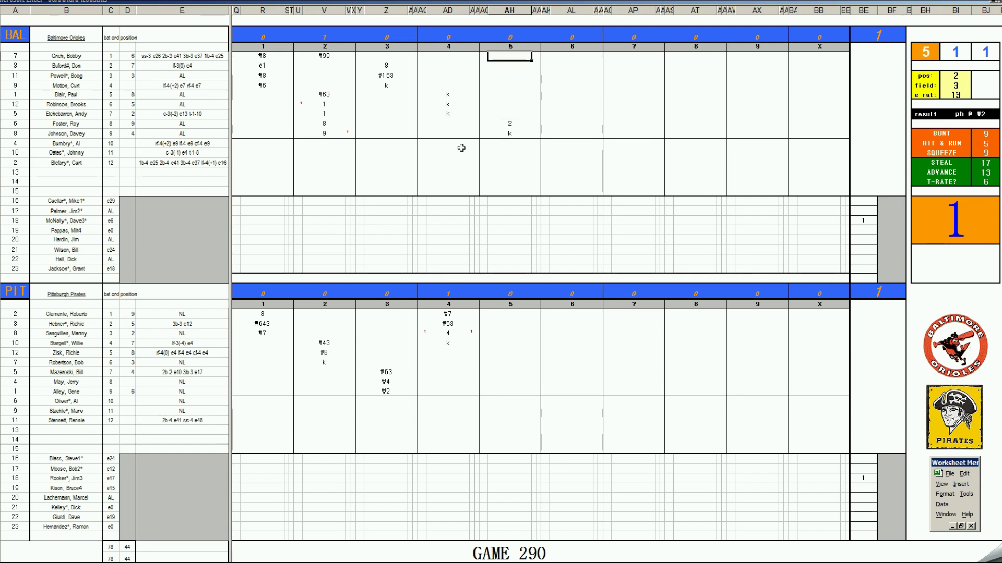
text(#9)
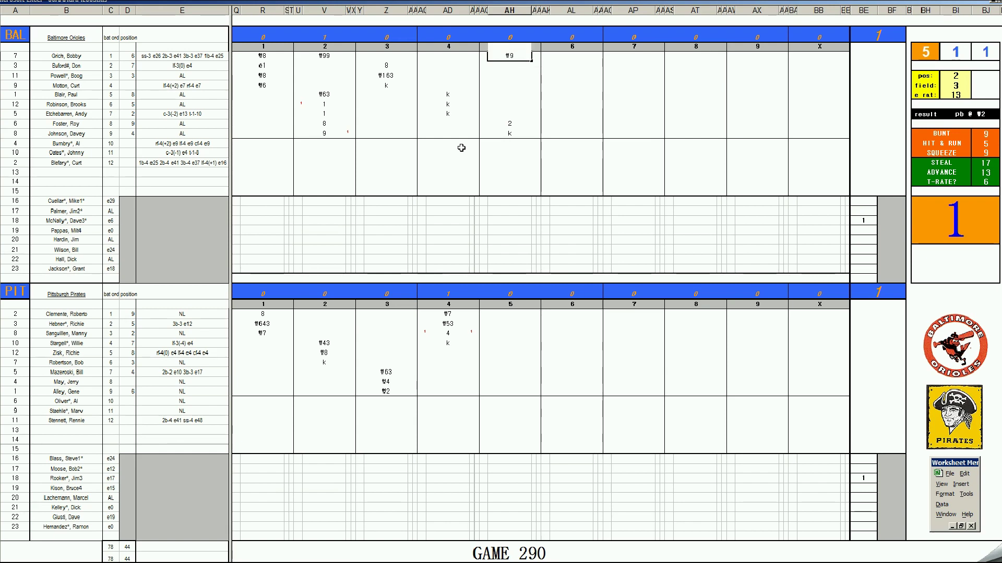
key(Return)
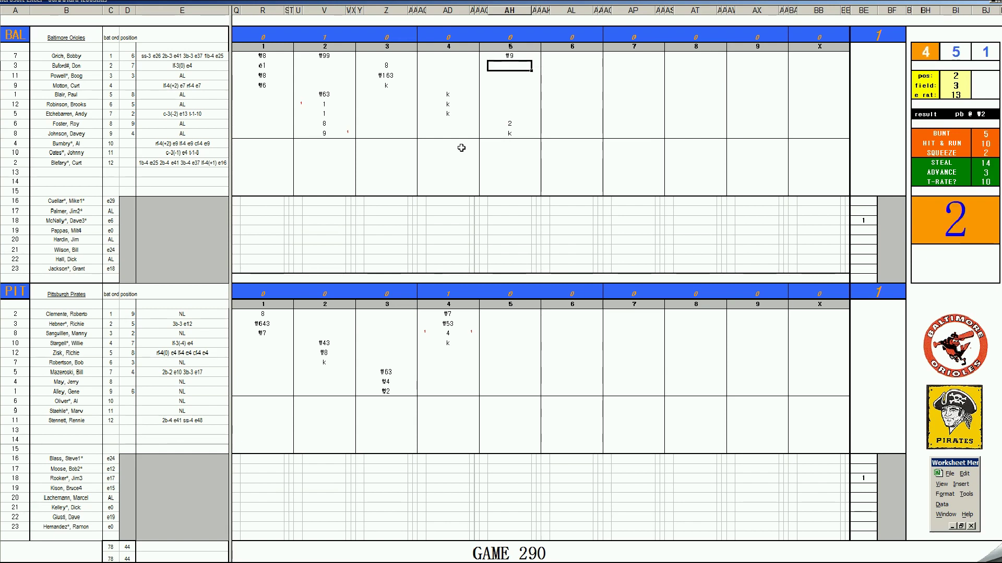
text(k)
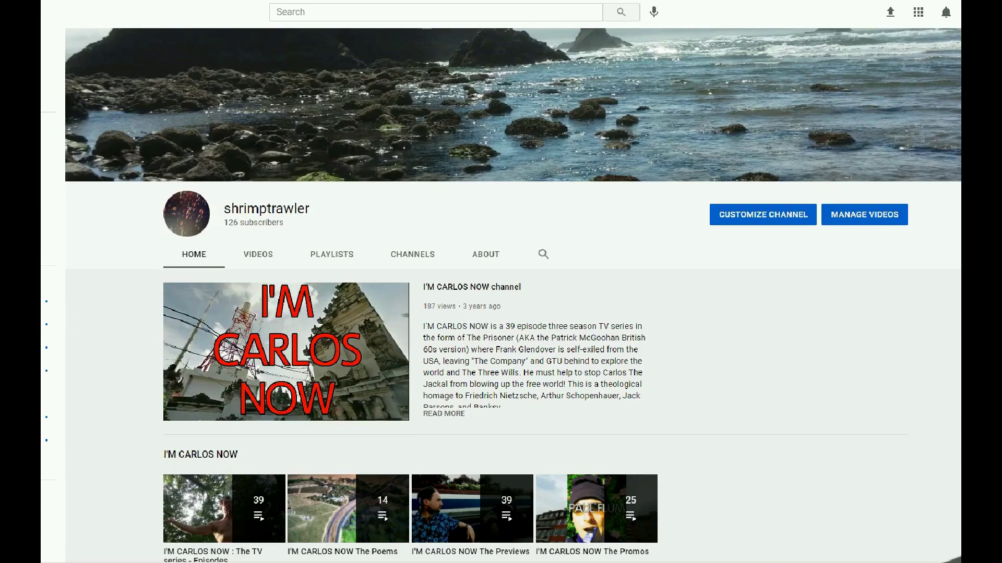
scroll(512, 296, down, 1)
scroll(513, 296, down, 5)
scroll(512, 296, down, 4)
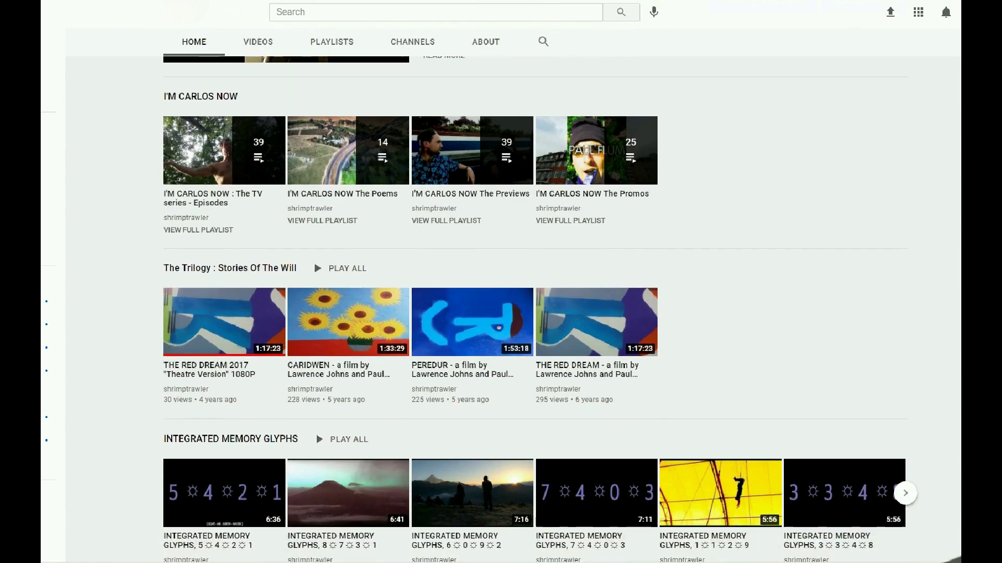
scroll(512, 295, down, 1)
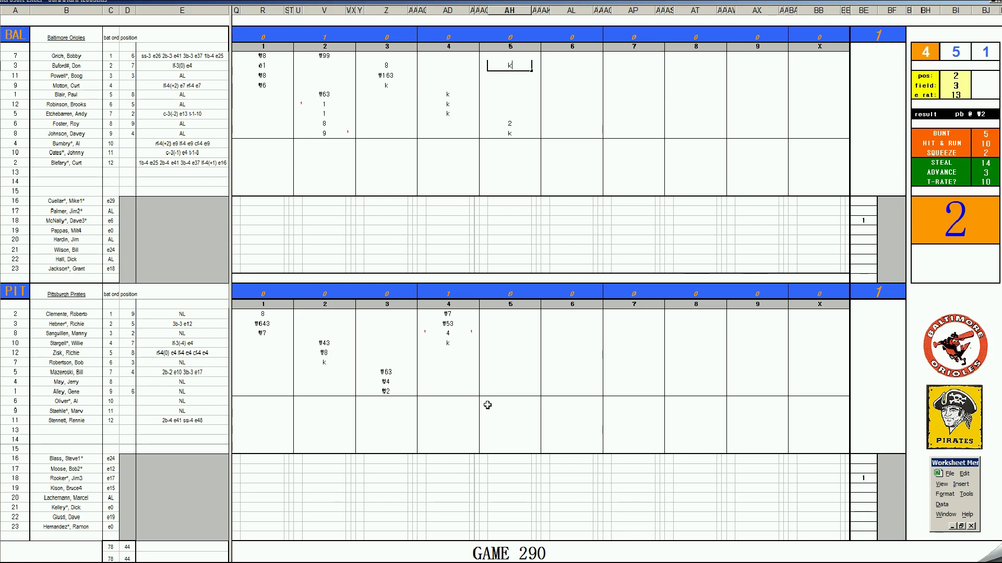
Step: Enter #53 and #63 in Pittsburgh's fifth-inning boxes
click(506, 404)
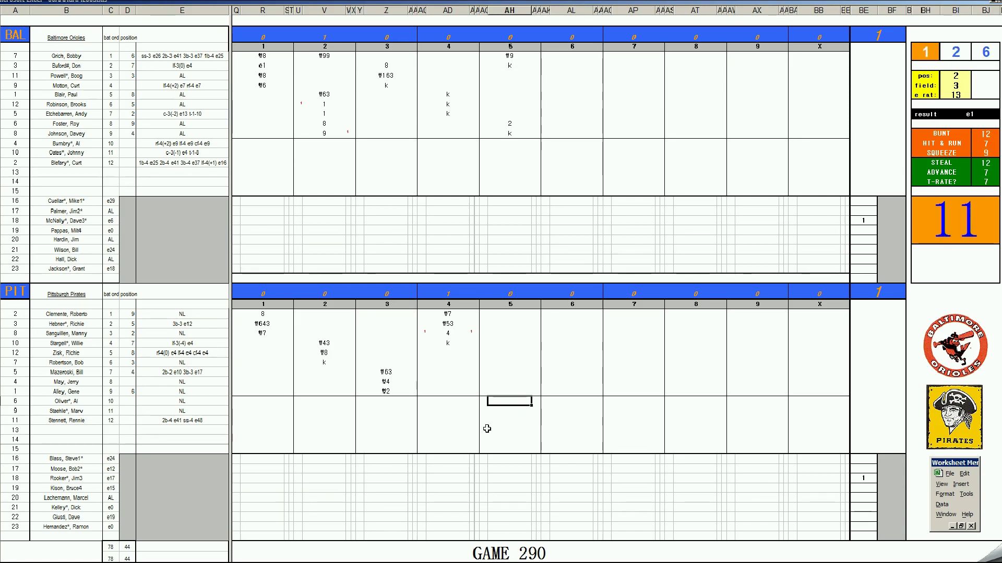
text(#53)
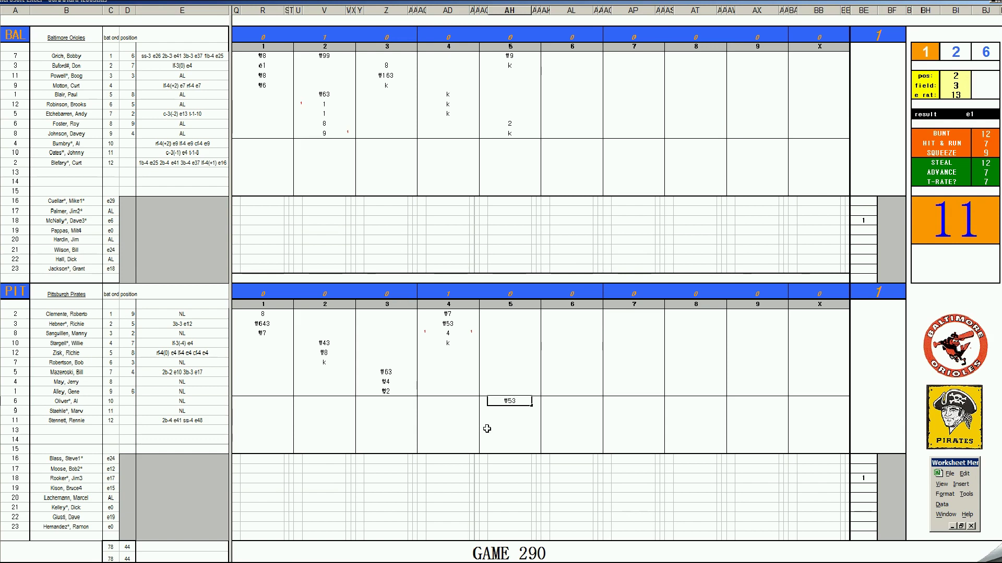
key(Up)
key(Up)
key(Up)
key(Up)
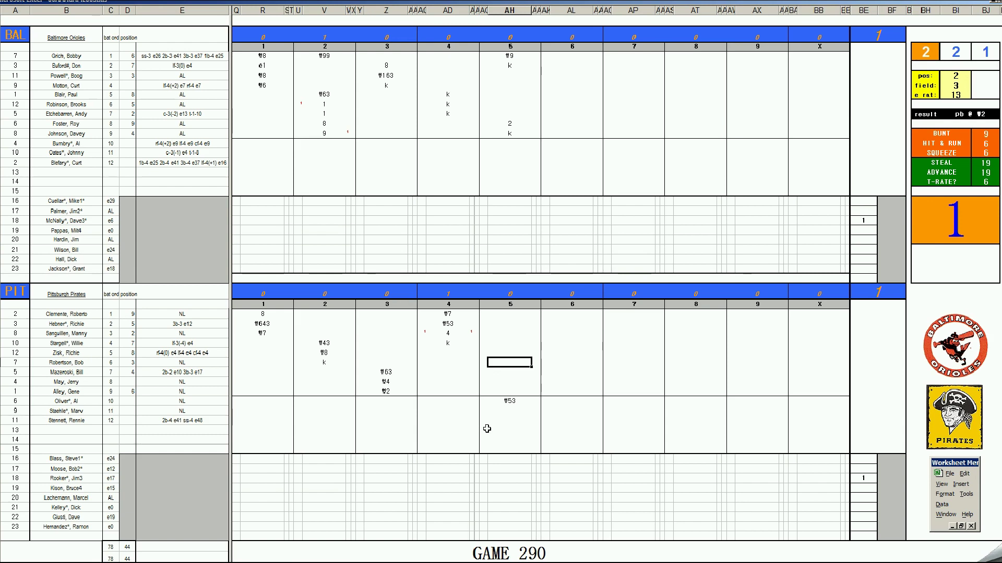
text(#63)
key(Return)
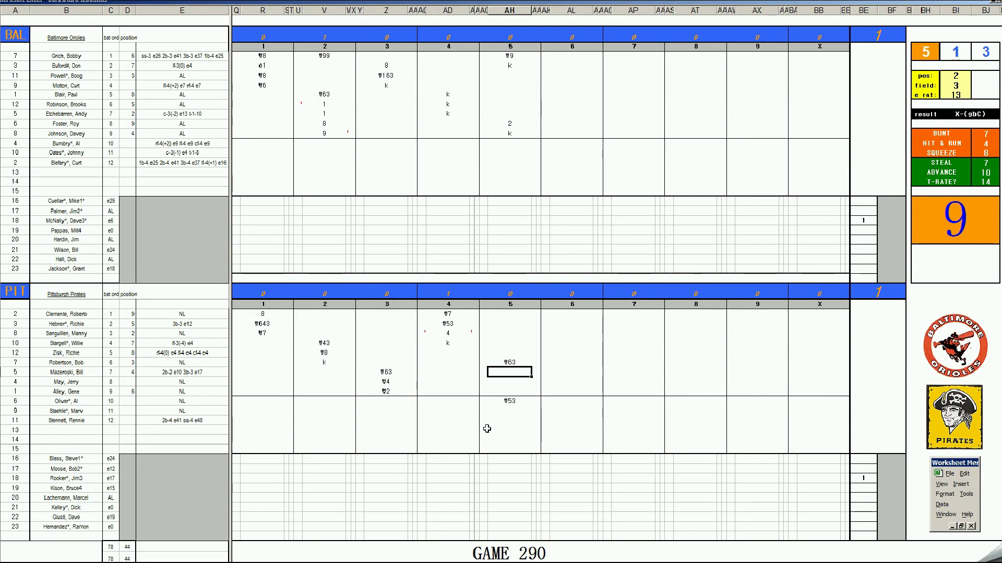
Step: Record a 4 with a run marker of 1, then an 8, in Pittsburgh's fifth
text(4)
key(Tab)
key(Left)
key(Left)
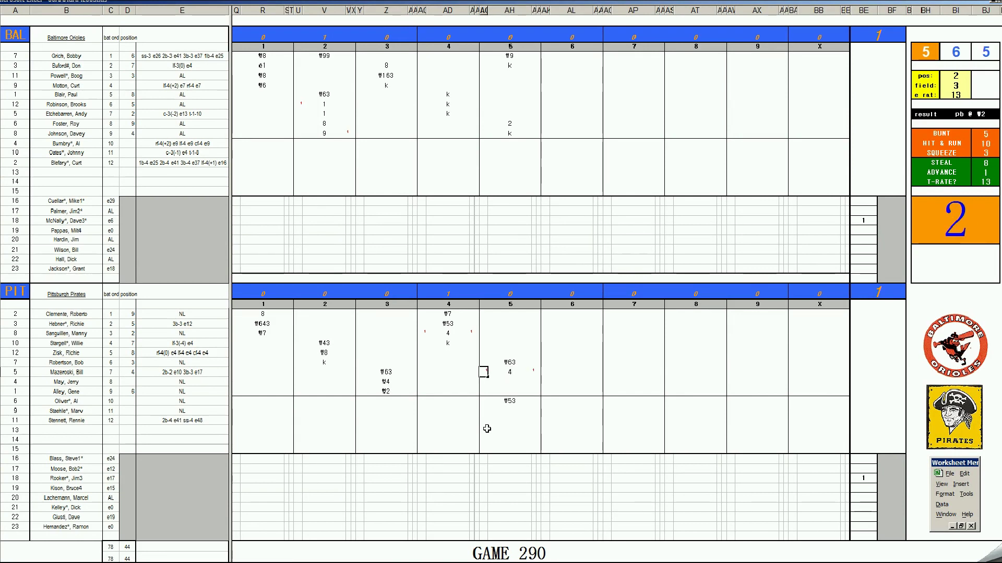
text(1)
key(Return)
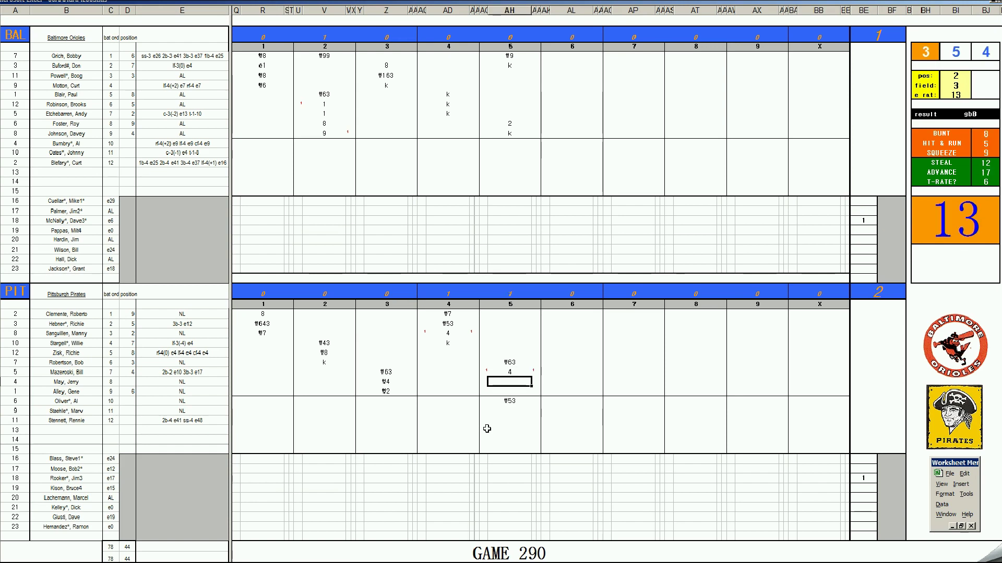
text(8)
key(Return)
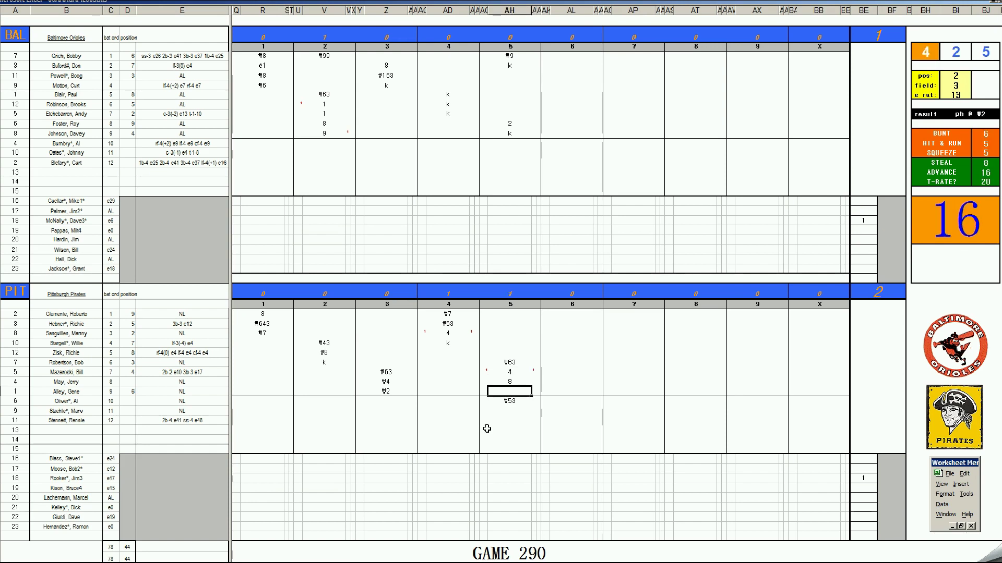
Step: Set the dice panel to pos 4, field 2 and e rat 8
key(ctrl+Home)
text(4)
key(Return)
text(2)
key(Return)
text(8)
key(Return)
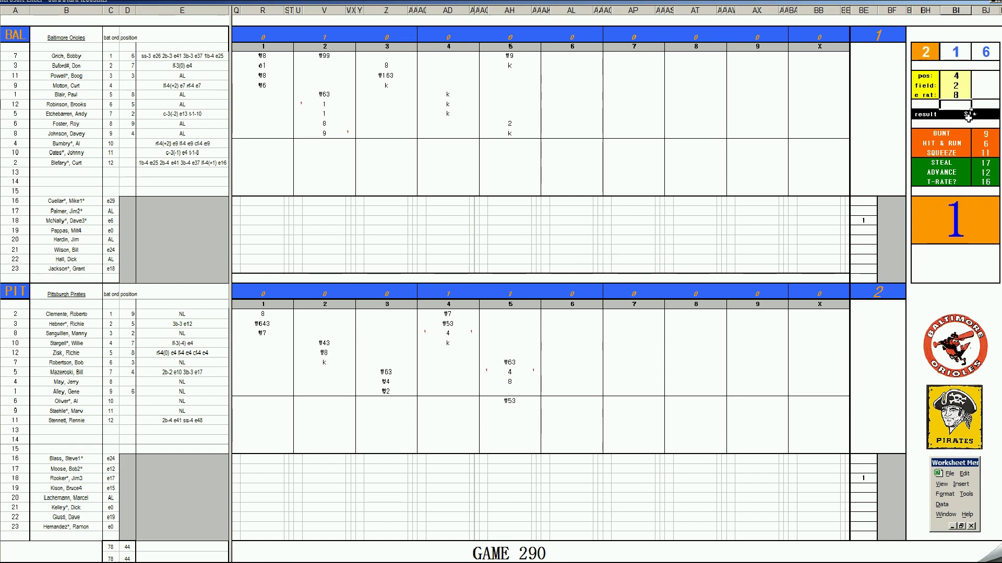
Step: Enter a 1 for the ninth batter and #63 for the leadoff batter
click(512, 390)
text(1)
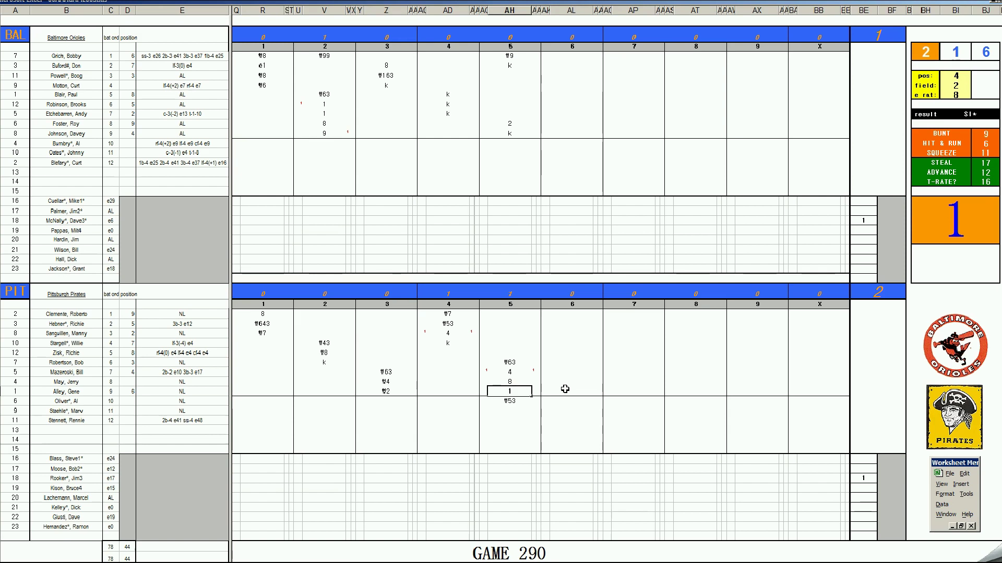
click(509, 315)
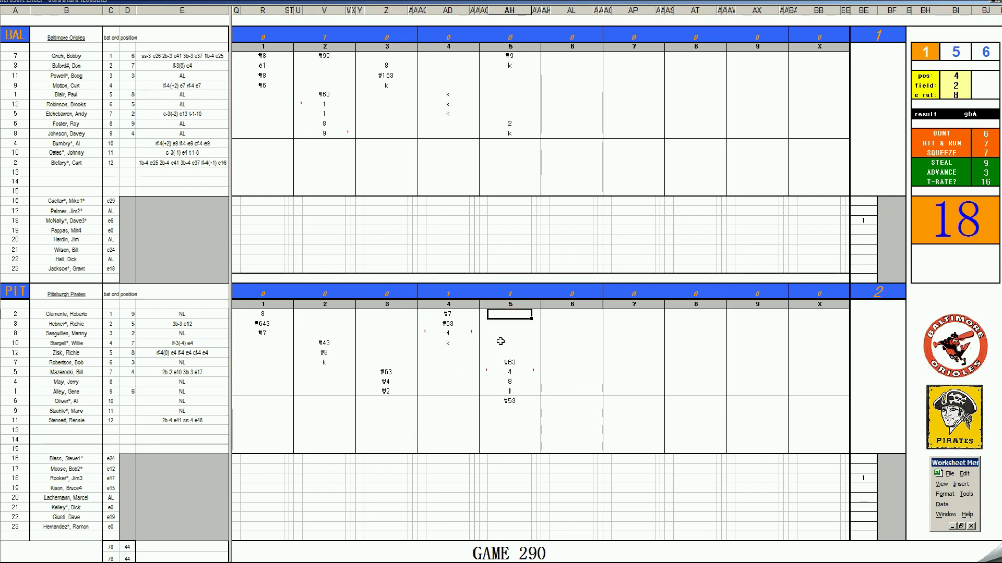
text(#63)
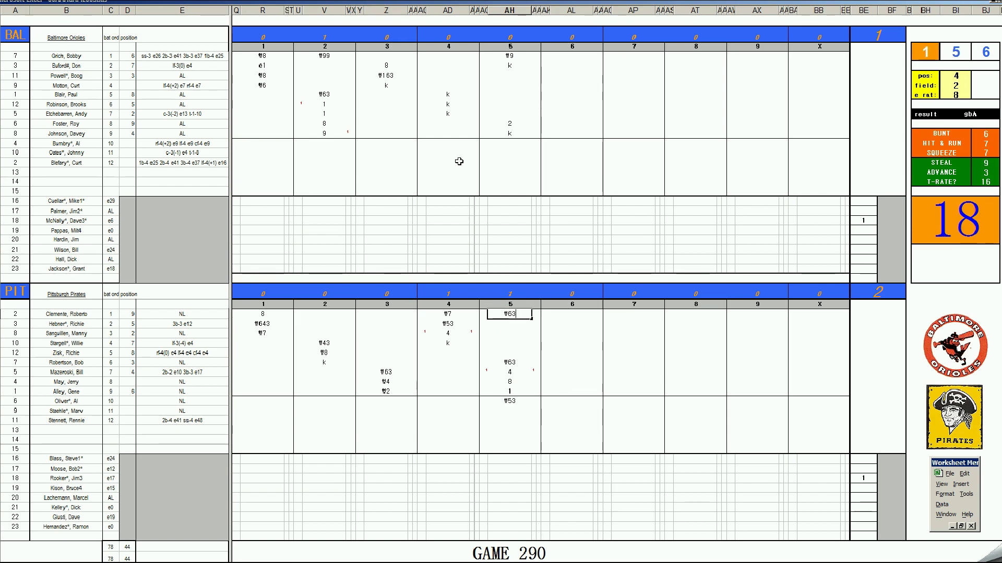
Step: Enter 8 and then #43 in Baltimore's sixth-inning boxes for the third and fourth batters
click(561, 77)
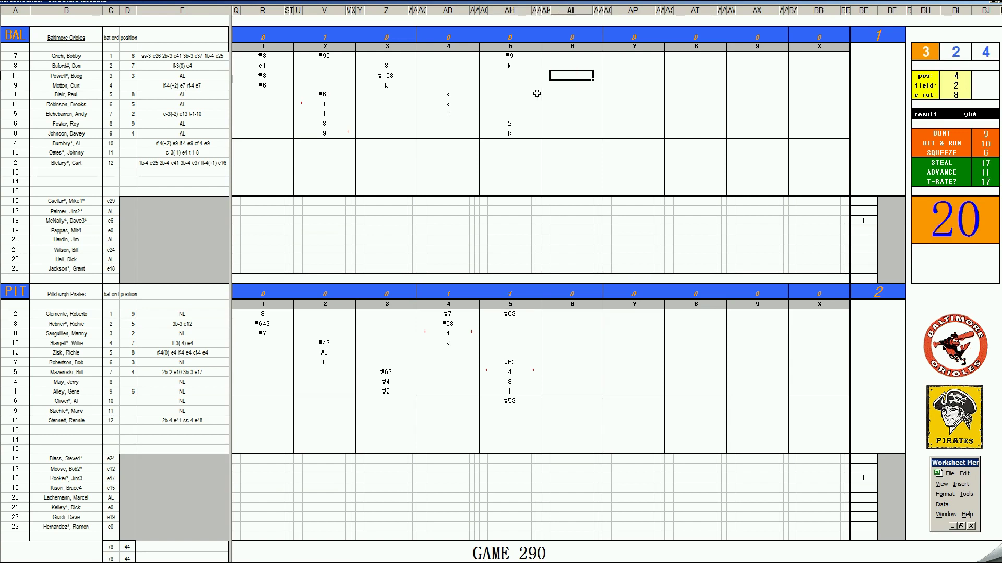
text(8)
key(Return)
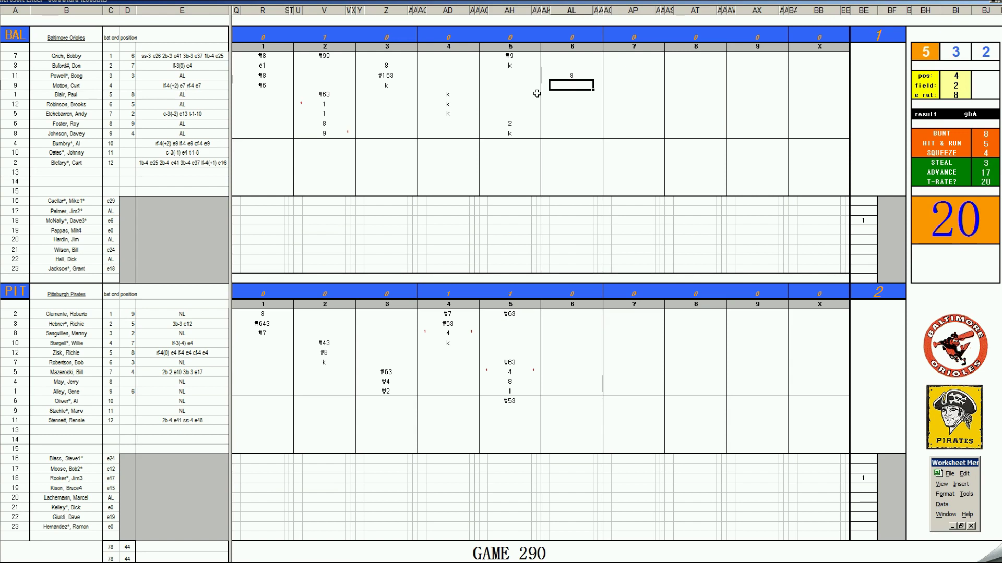
text(#43)
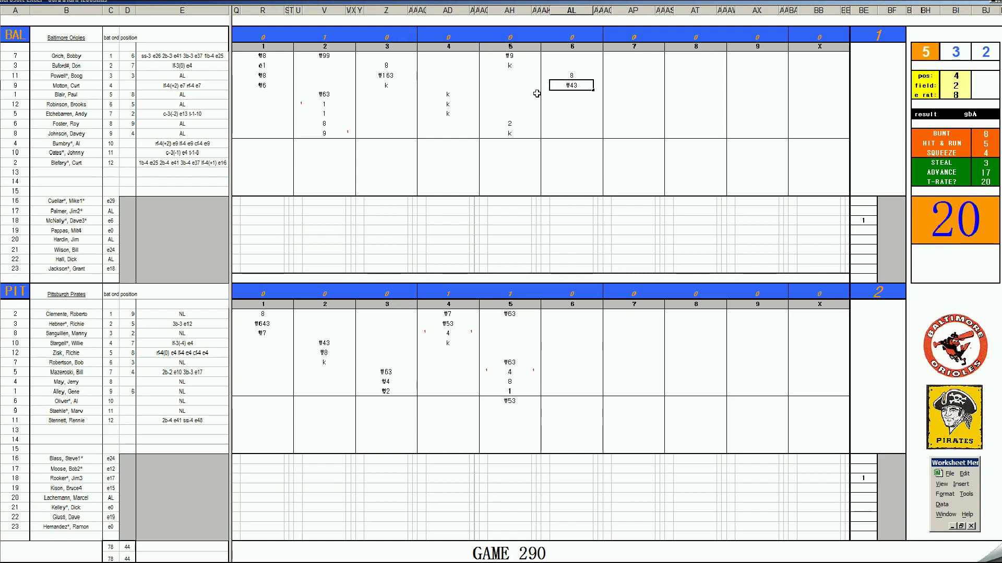
key(Return)
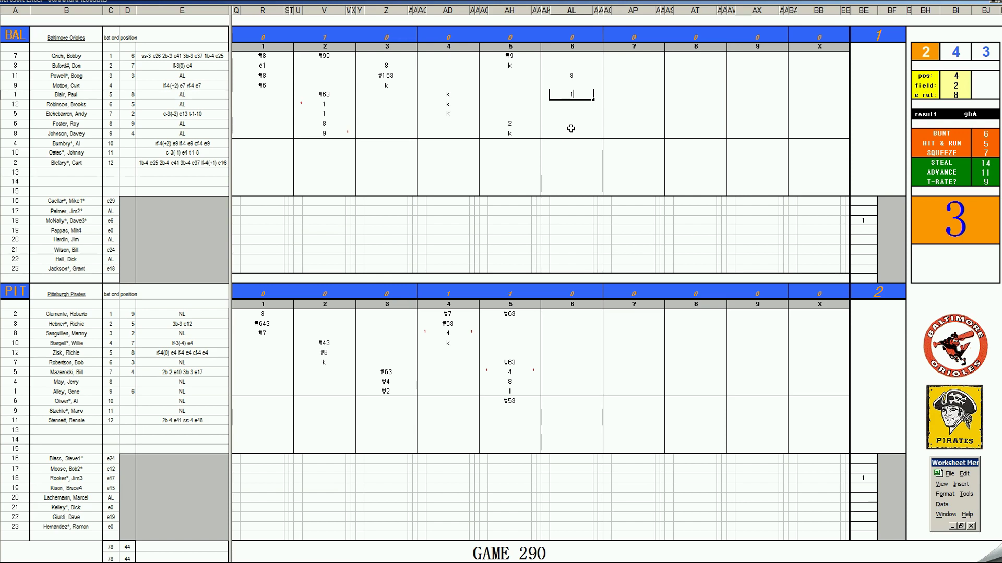
Step: Confirm the fifth batter's 1 and set pos 2, field 3, e rat 6
key(Return)
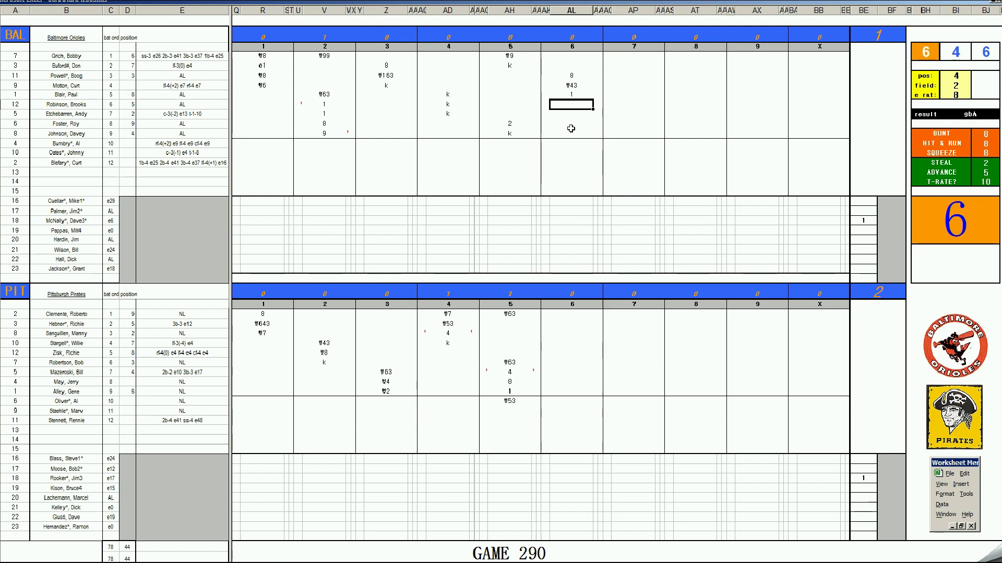
key(Tab)
text(2)
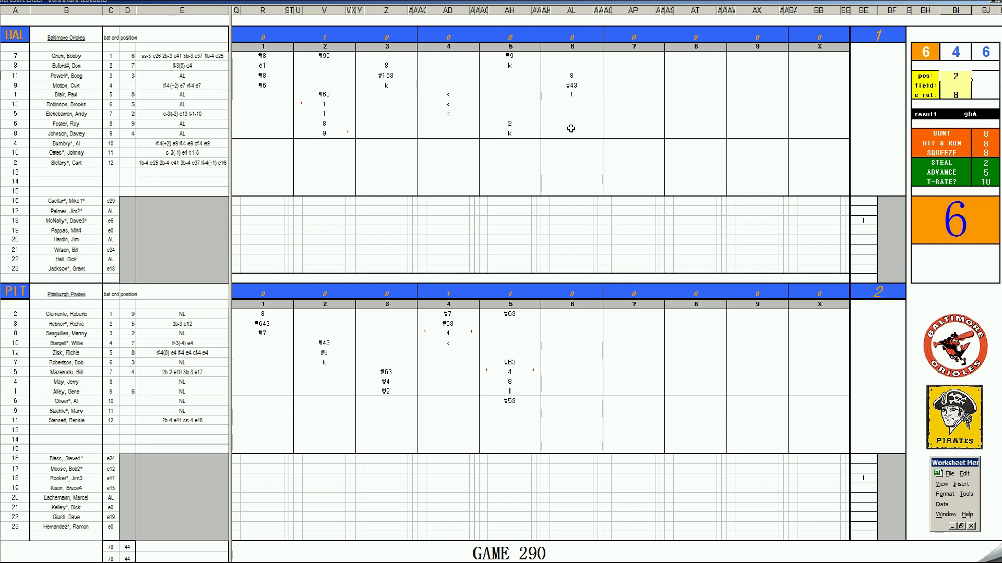
key(Return)
text(3)
key(Return)
text(6)
key(Return)
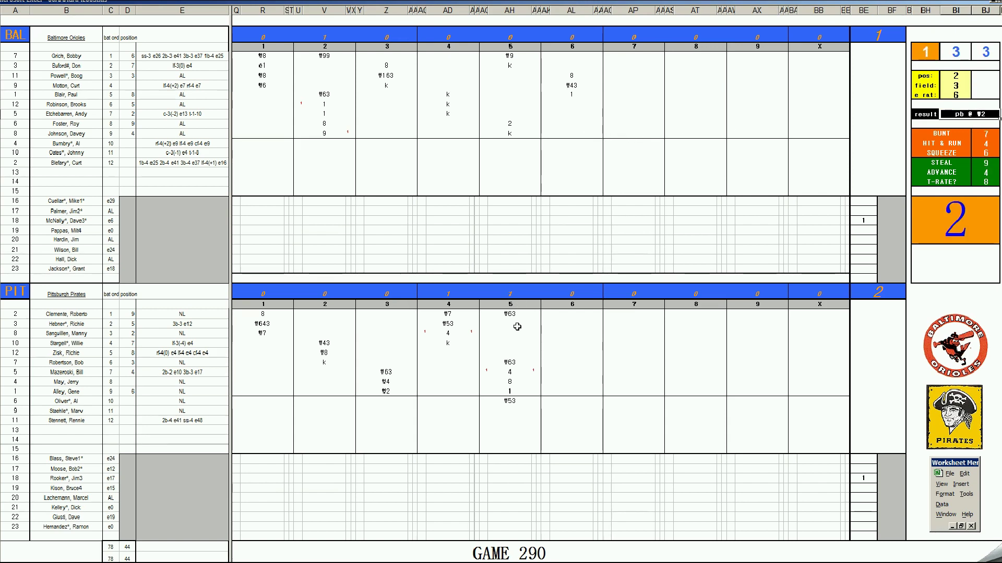
Step: Record #p2 for the sixth batter with an e2 note below it
click(576, 105)
text(#p)
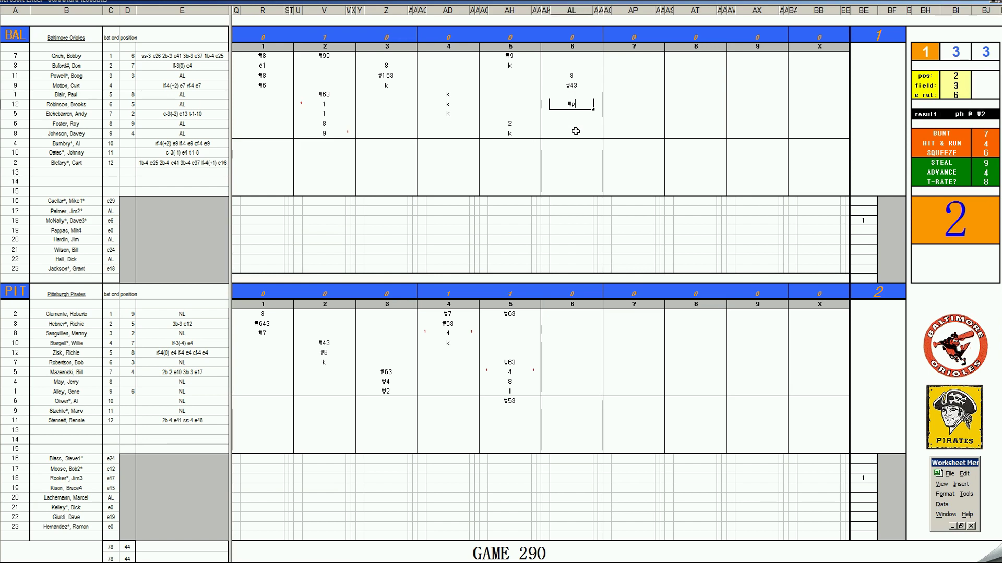
text(2)
key(Return)
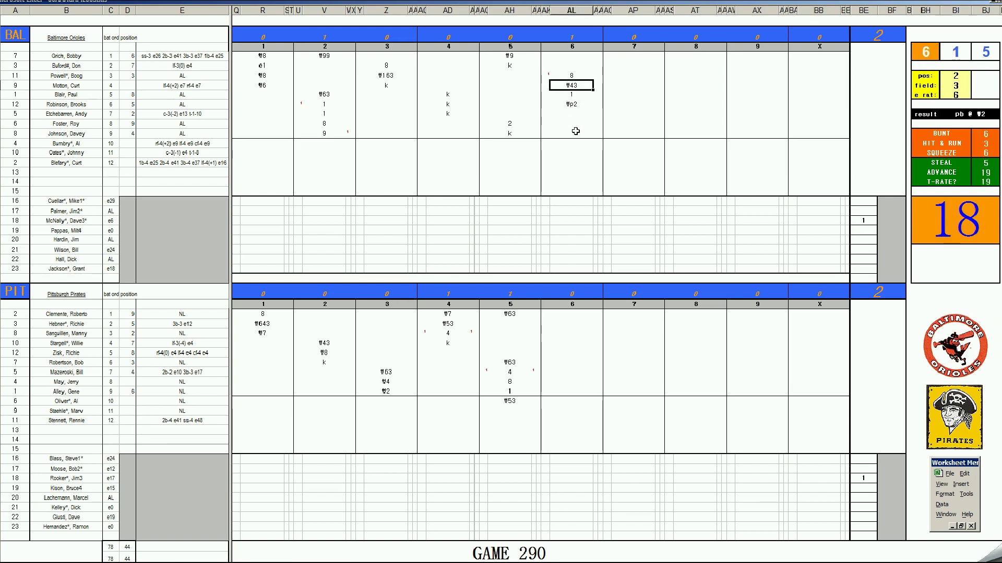
key(Down)
key(Down)
key(Down)
key(Down)
text(e2)
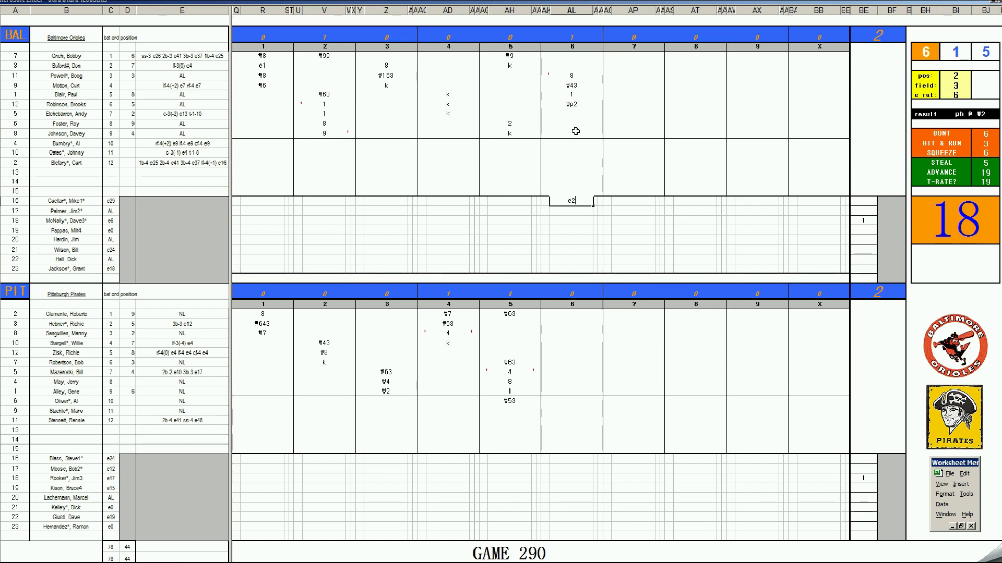
click(572, 115)
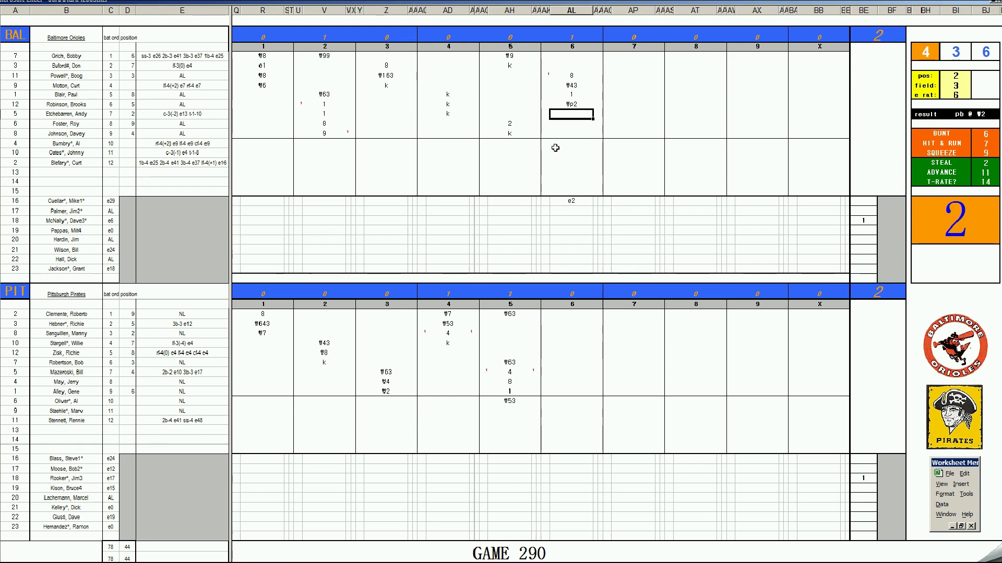
Step: Enter a 2 for the seventh batter and mark the run, raising Baltimore to 3
text(2)
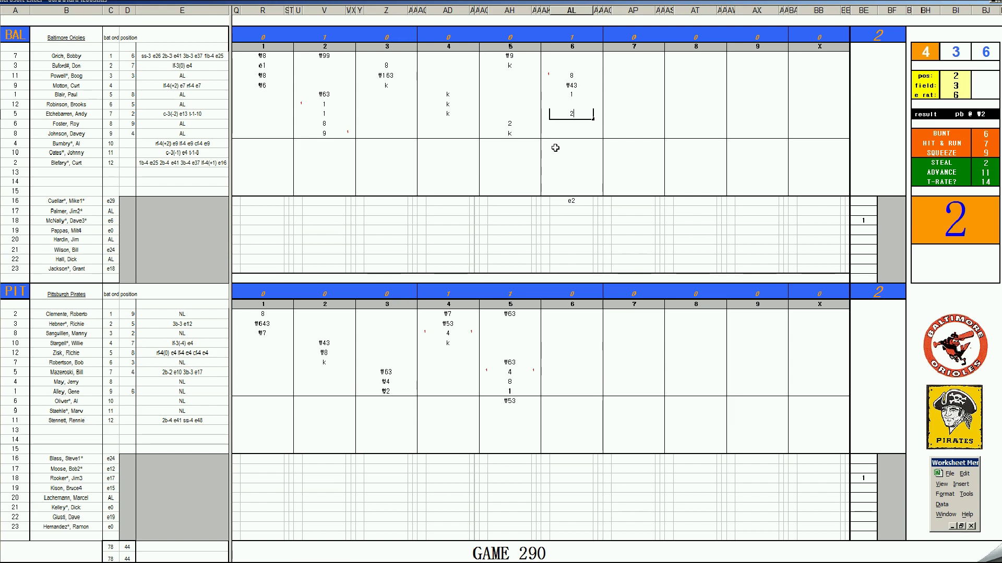
key(Return)
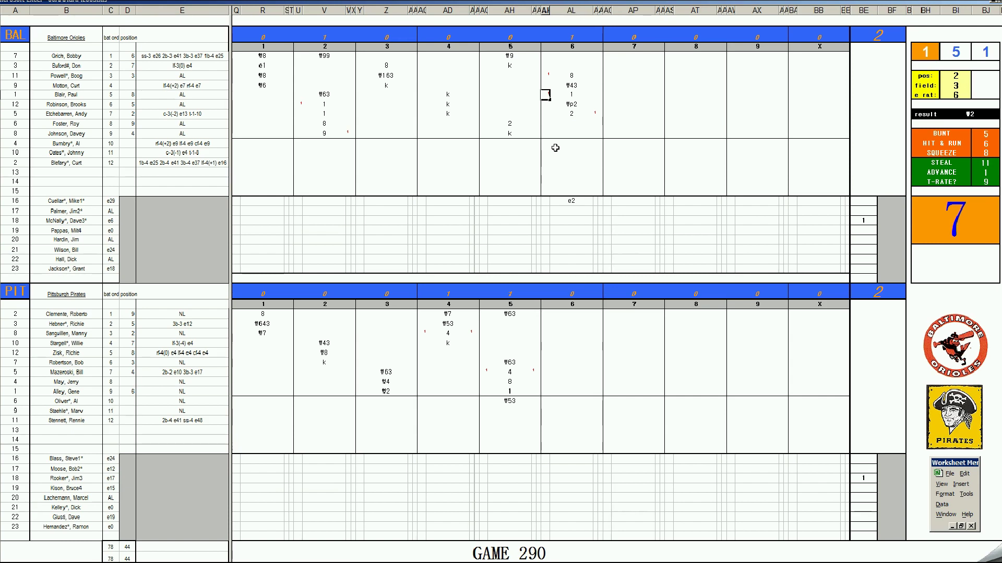
text(1)
key(Return)
key(Down)
key(Down)
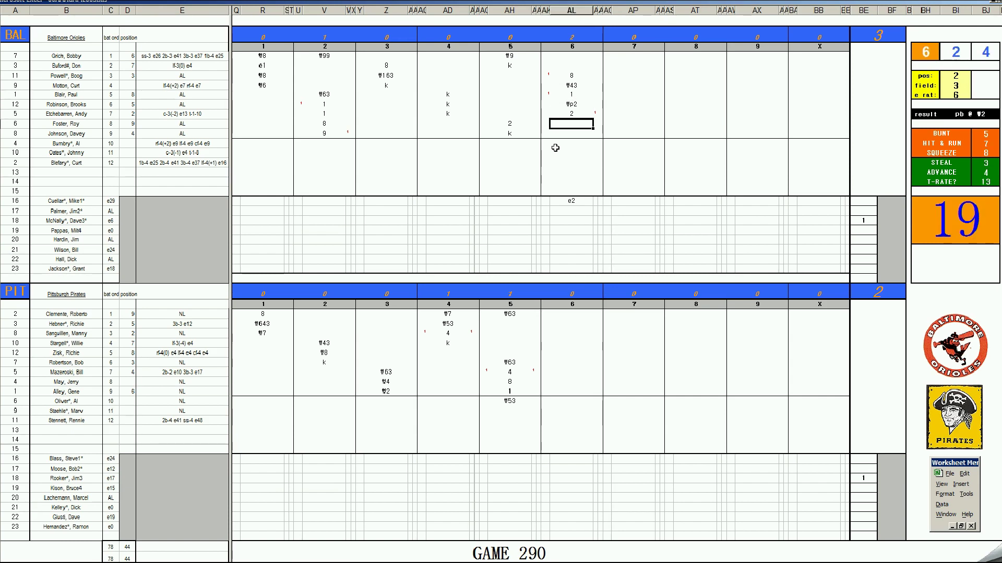
Step: Set pos 4 and field 2, then enter #43 for the eighth batter
key(Tab)
text(4)
key(Return)
text(2)
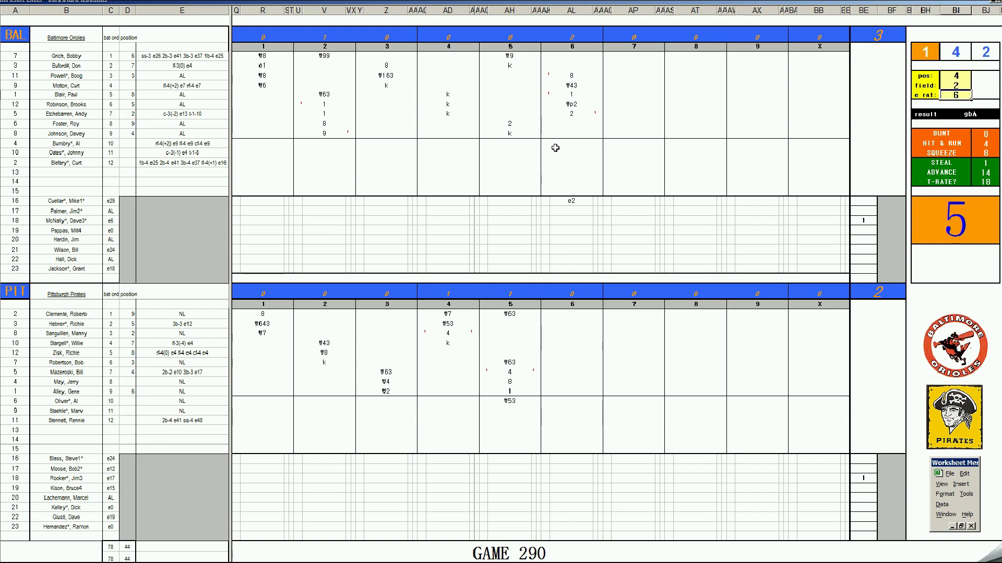
click(571, 123)
text(#43)
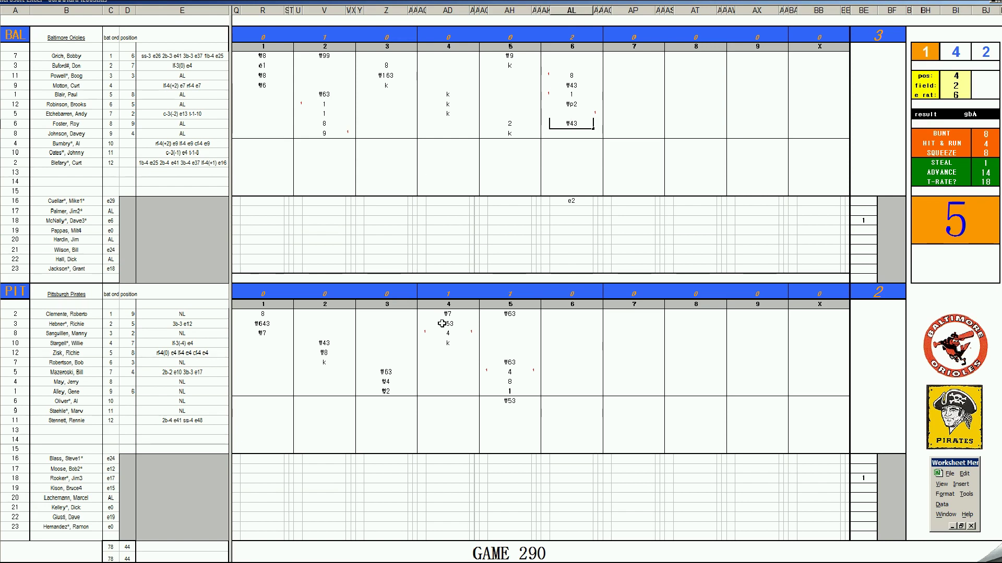
Step: Enter #63 and #7 in Pittsburgh's sixth-inning boxes
click(564, 324)
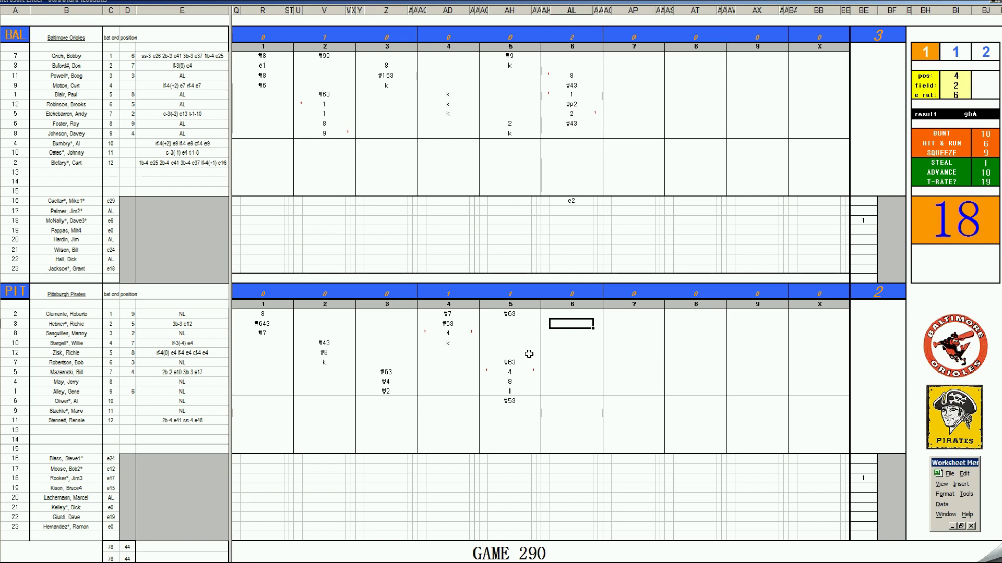
text(#63)
key(Return)
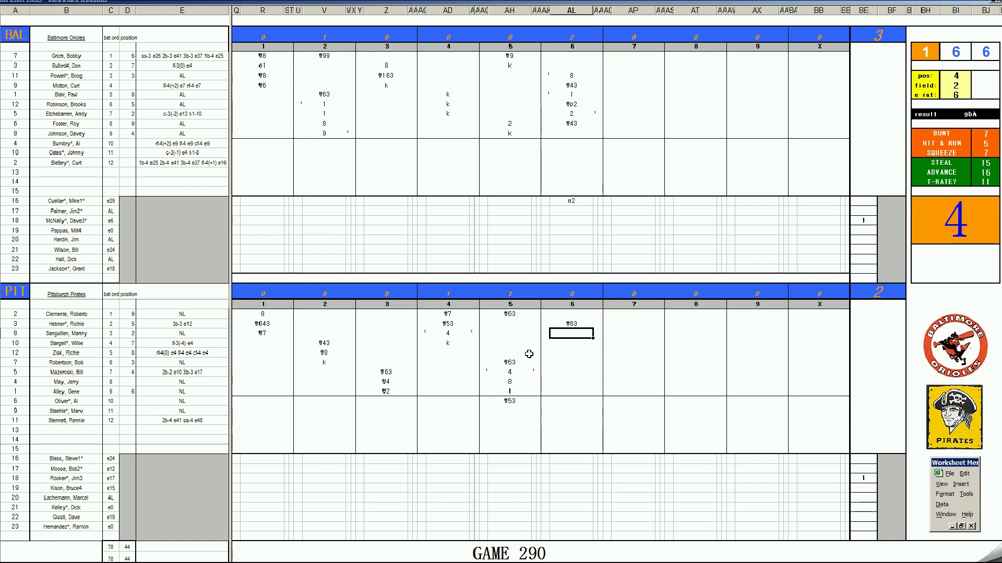
text(#7)
key(Return)
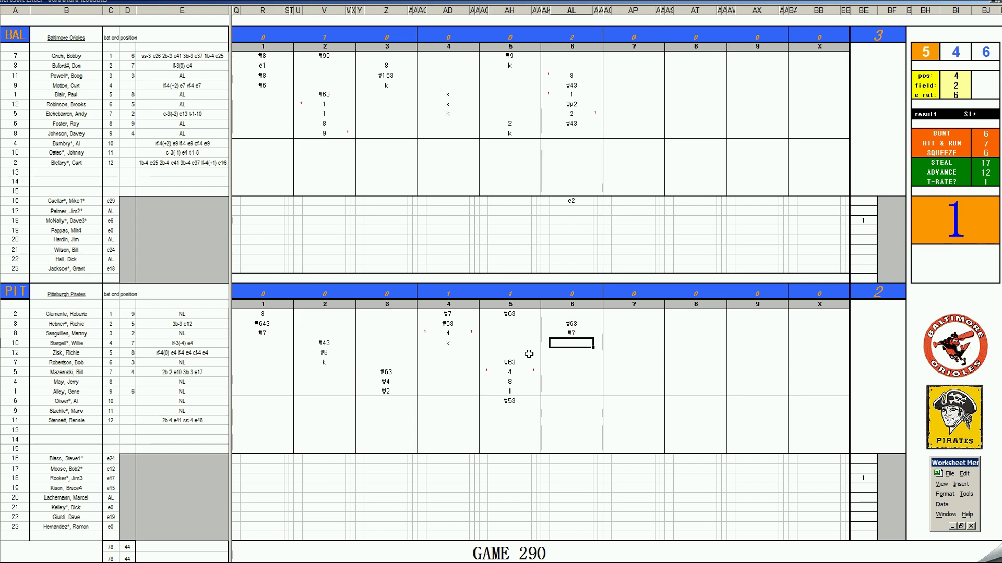
Step: Set the dice panel to pos 2, field 3 and e rat 13
key(ctrl+r)
text(2)
key(Return)
text(3)
key(Return)
text(13)
key(Return)
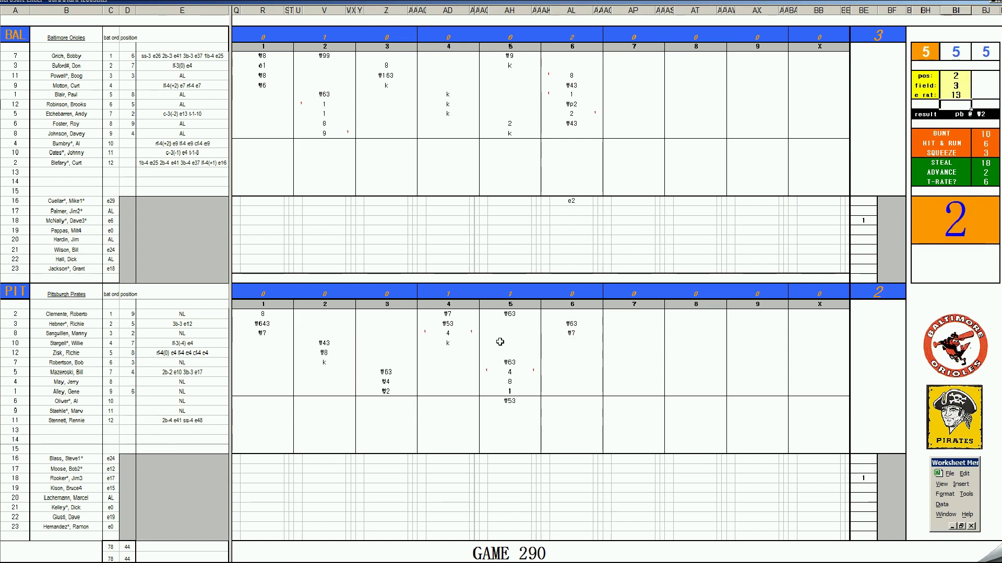
Step: Enter #2 for the next batter, ending Pittsburgh's sixth
click(571, 343)
text(#2)
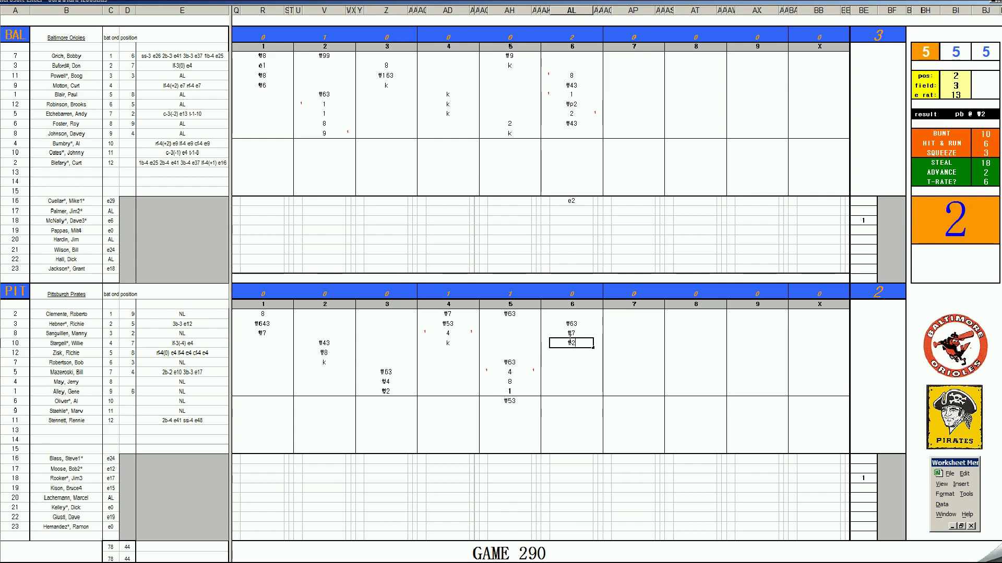
key(Return)
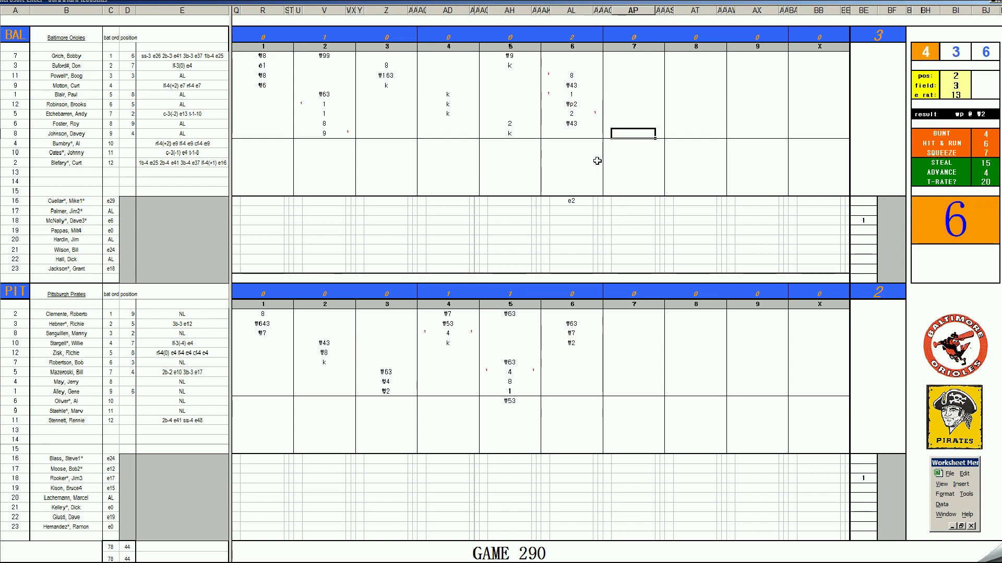
Step: Type 2 in the ninth batter's seventh-inning box for Baltimore
text(2)
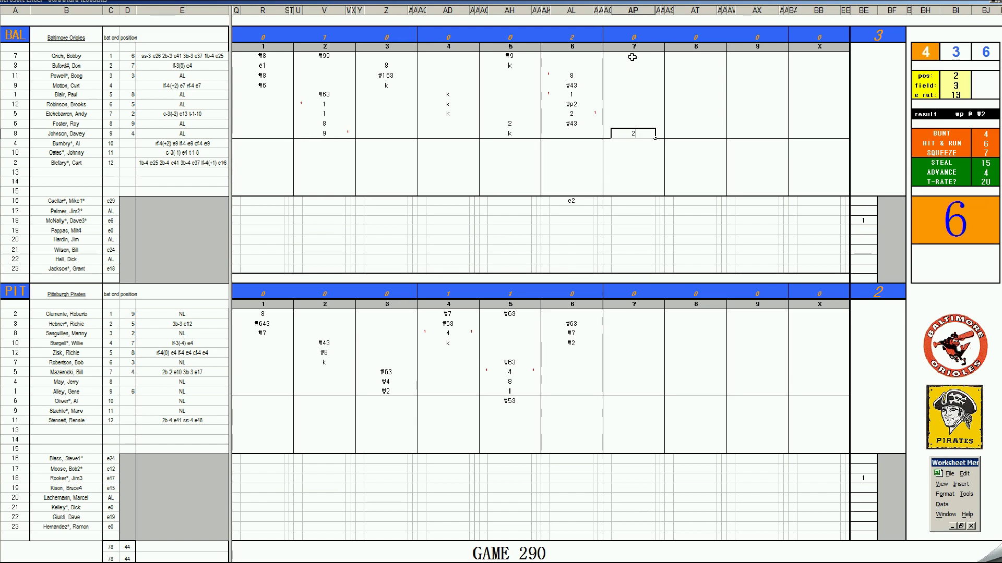
Step: Enter k, 8 and #643 for Baltimore's top three seventh-inning batters, then switch to the music player
click(632, 57)
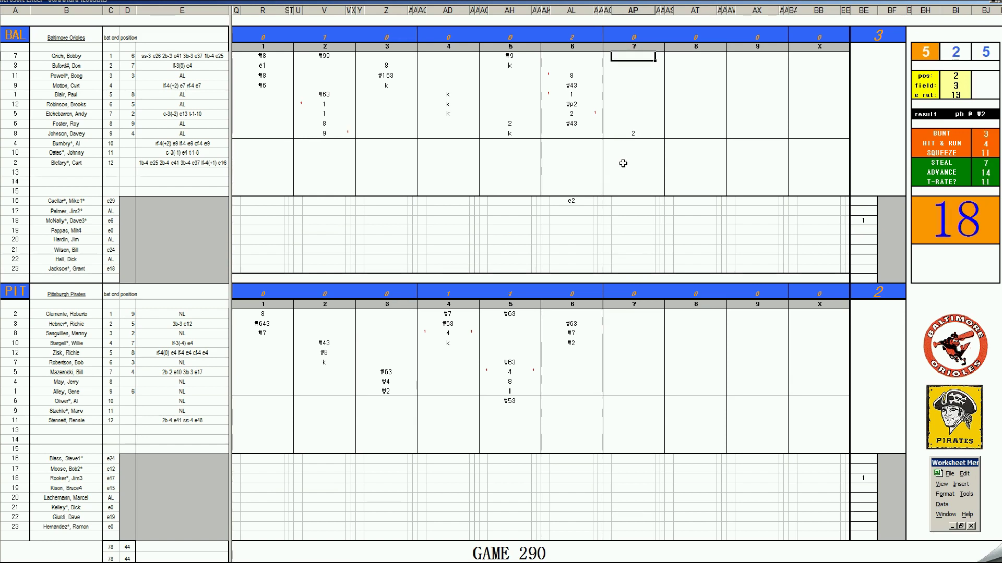
text(k)
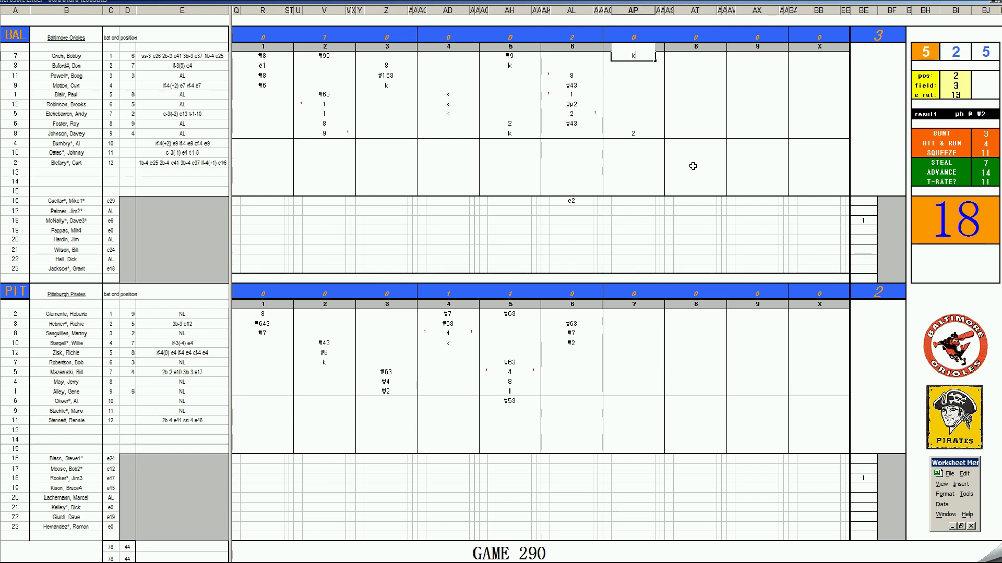
key(Return)
text(8)
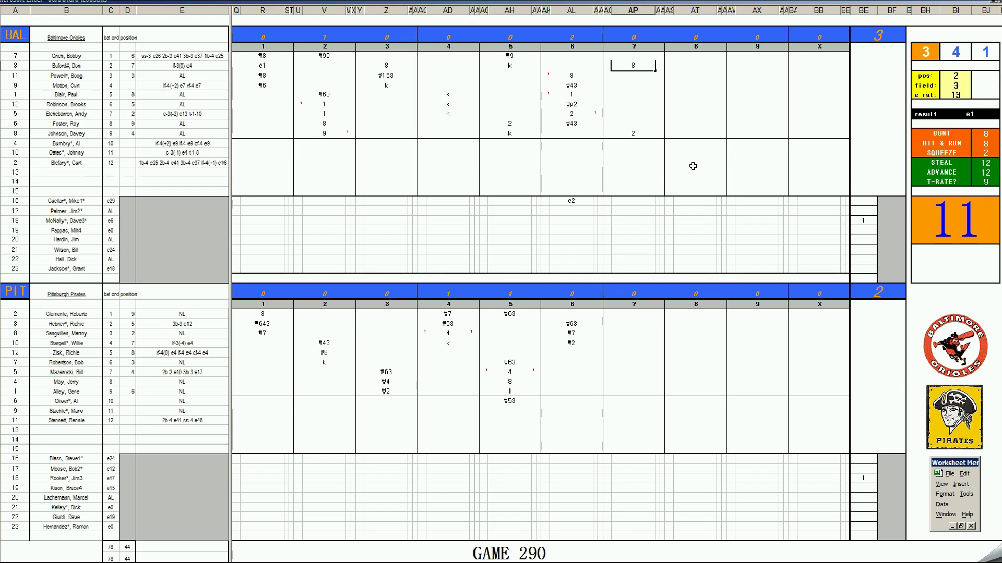
key(Return)
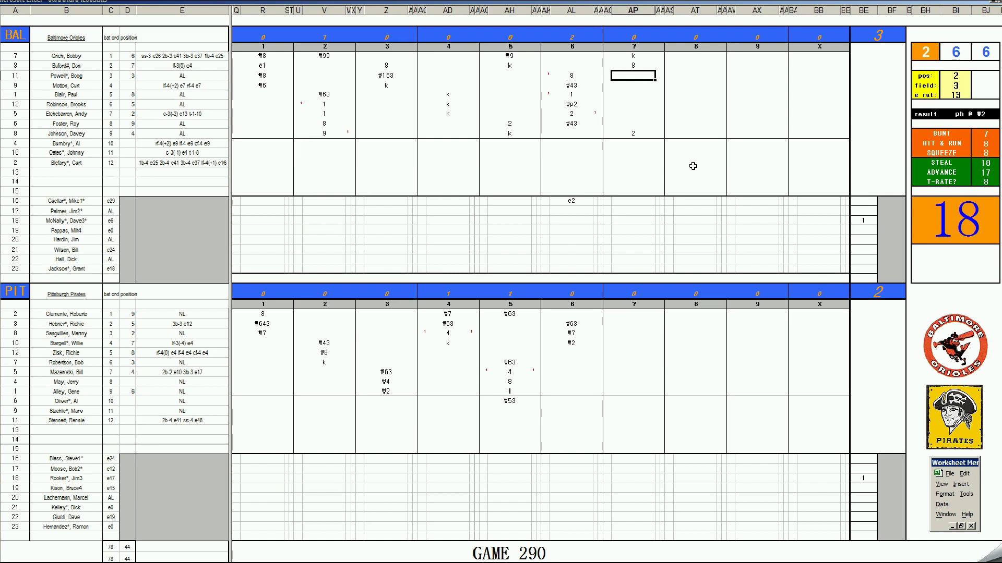
text(#643)
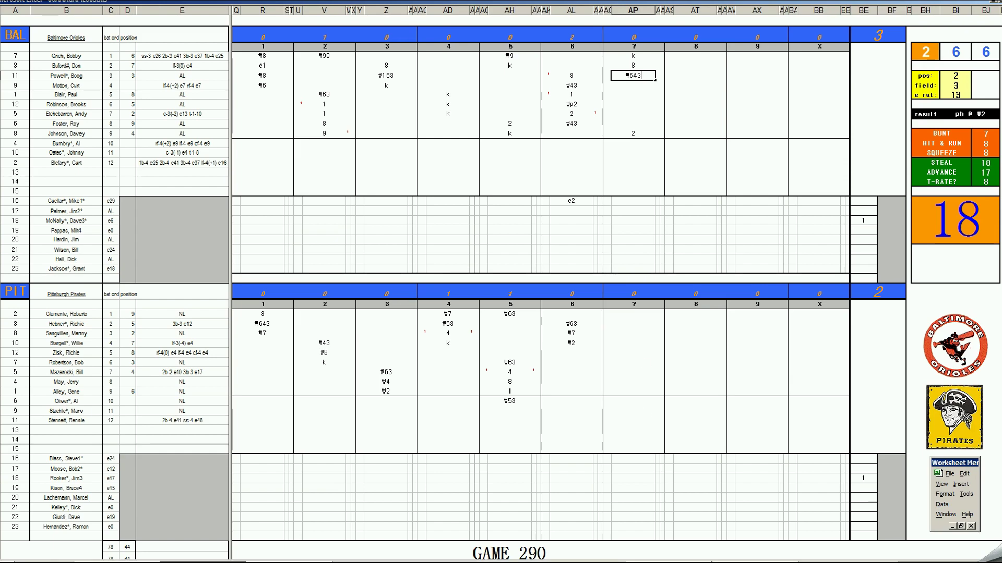
key(alt+Tab)
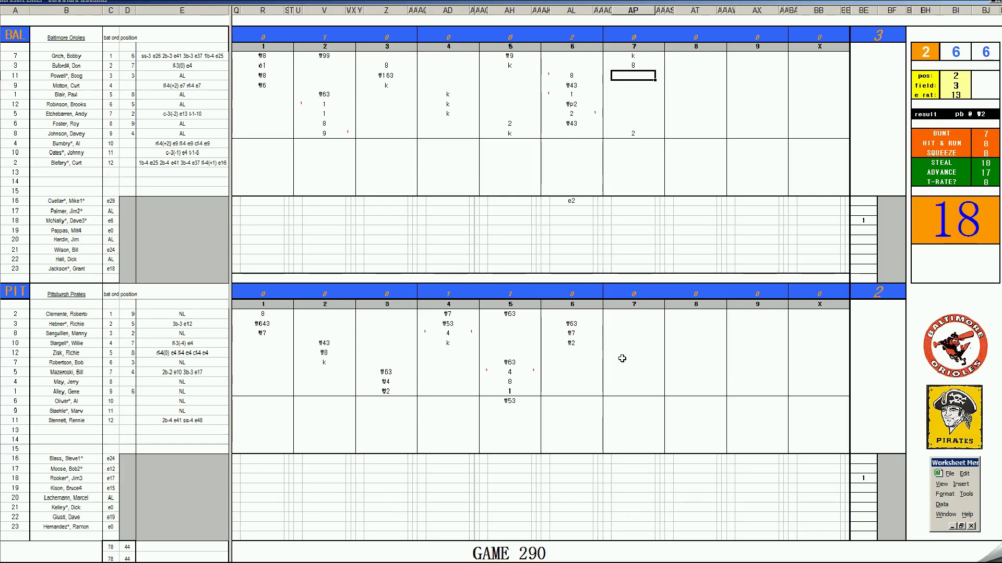
Step: Enter #9 for a later Pirates batter in the seventh and check the rating cells
click(626, 353)
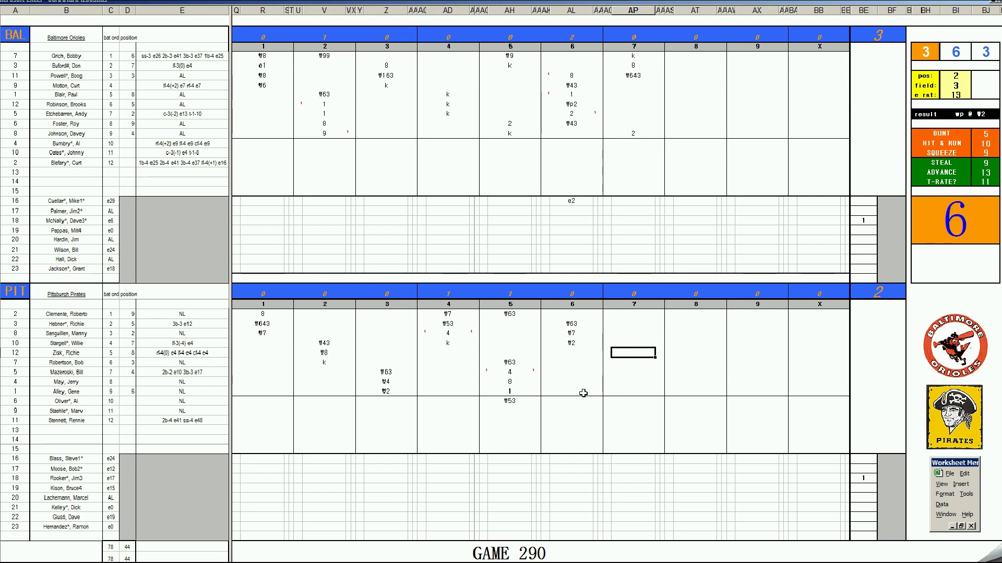
key(Down)
key(Down)
key(Down)
key(Down)
key(Down)
text(#9)
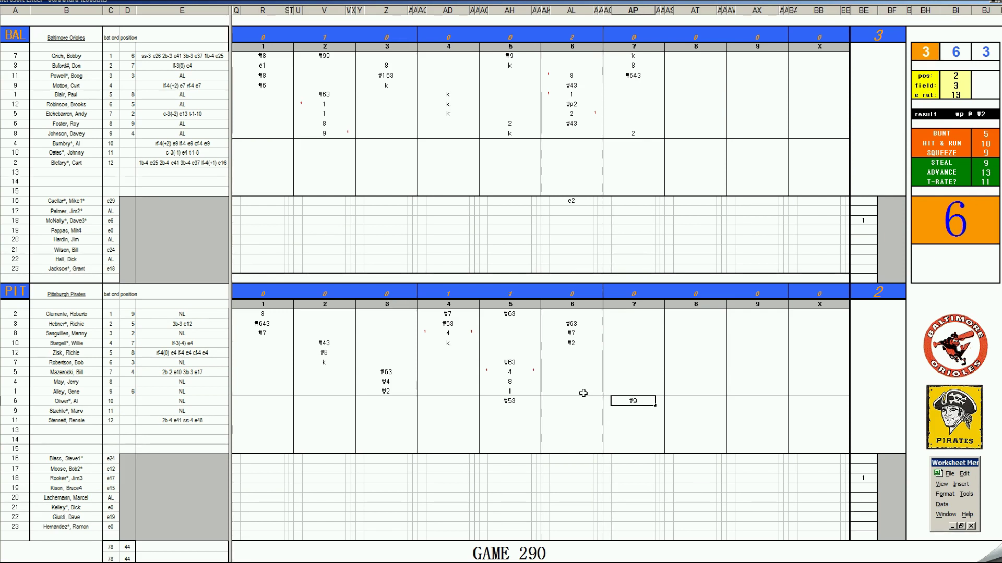
key(Up)
key(Up)
key(Up)
key(Up)
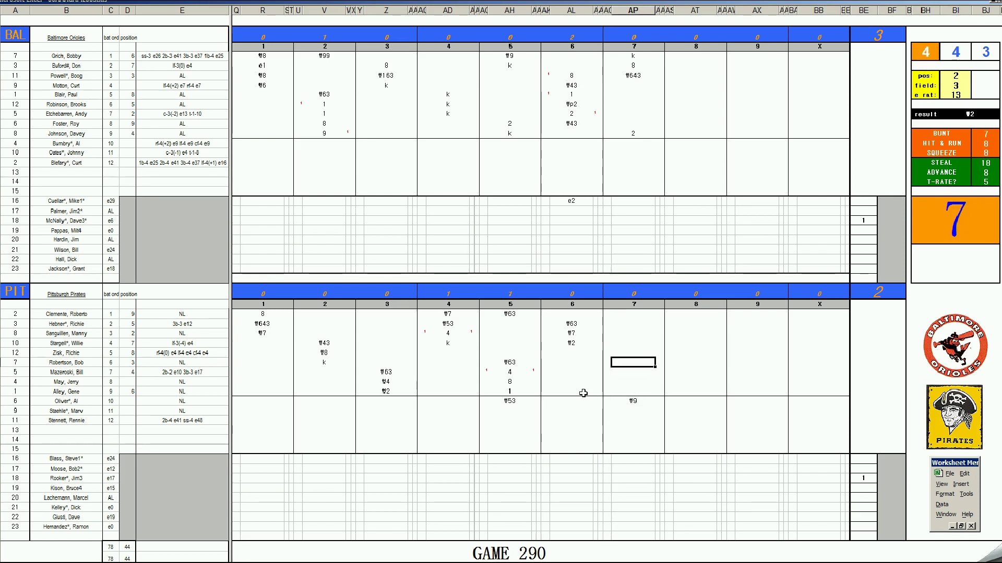
key(ctrl+r)
key(Down)
key(Down)
key(Down)
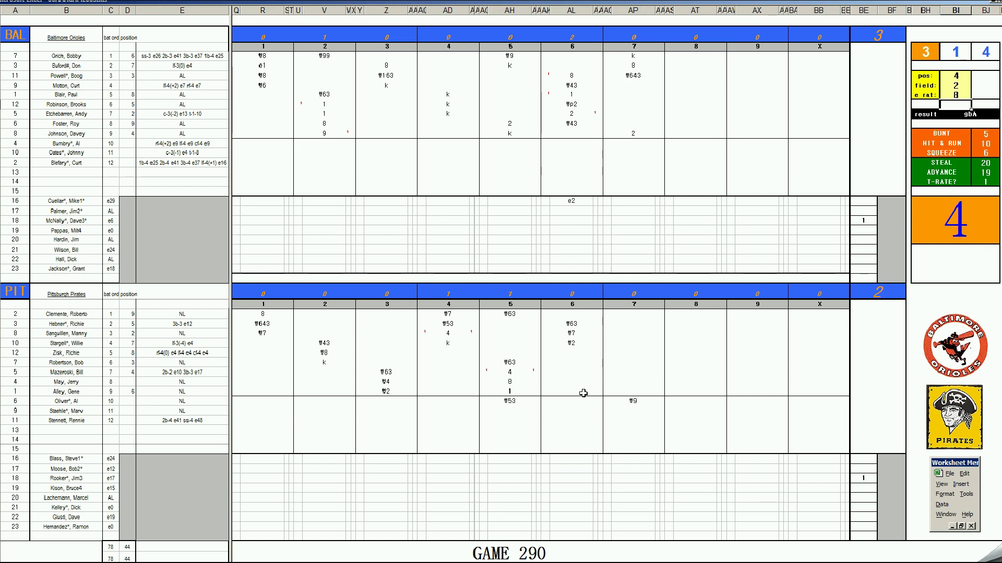
Step: Enter #43 and a 4 with two red 1 markers beside it
click(625, 367)
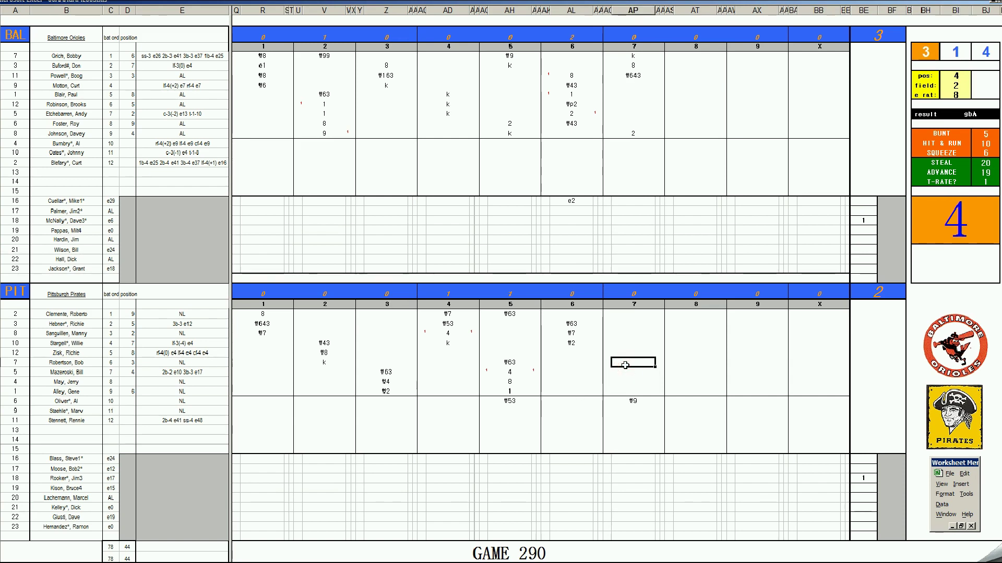
click(625, 365)
text(#43)
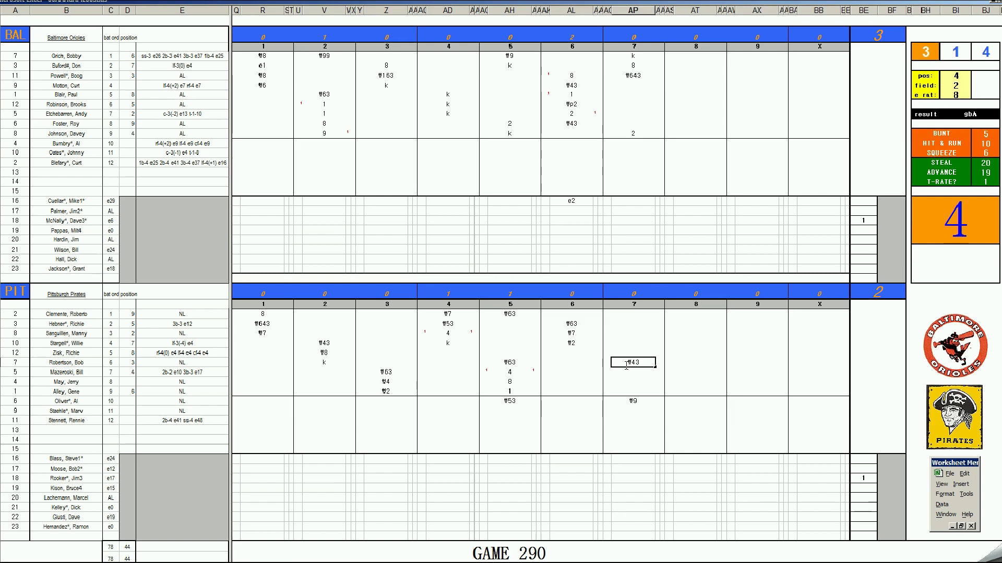
key(Return)
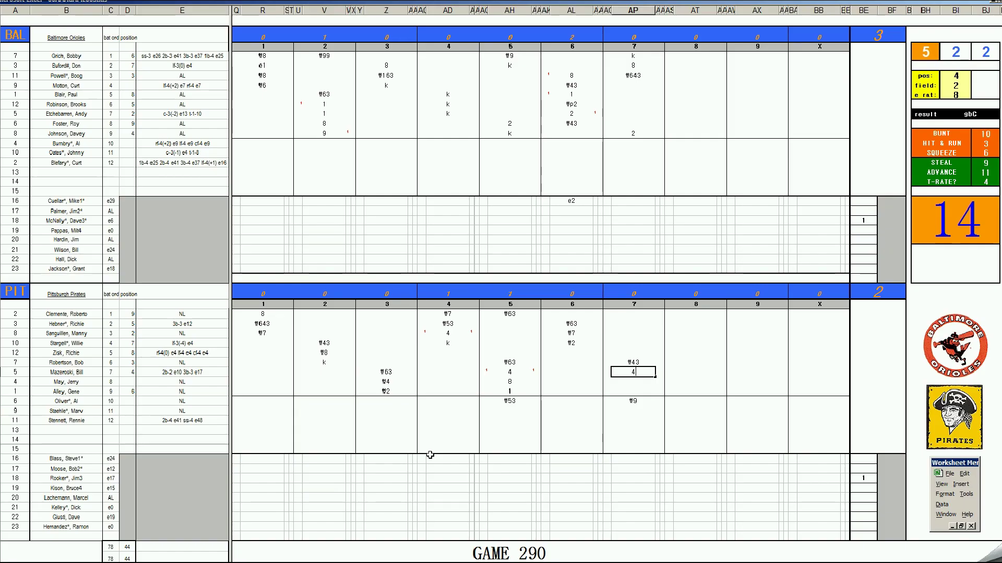
key(Right)
text(1)
key(Left)
key(Left)
text(1)
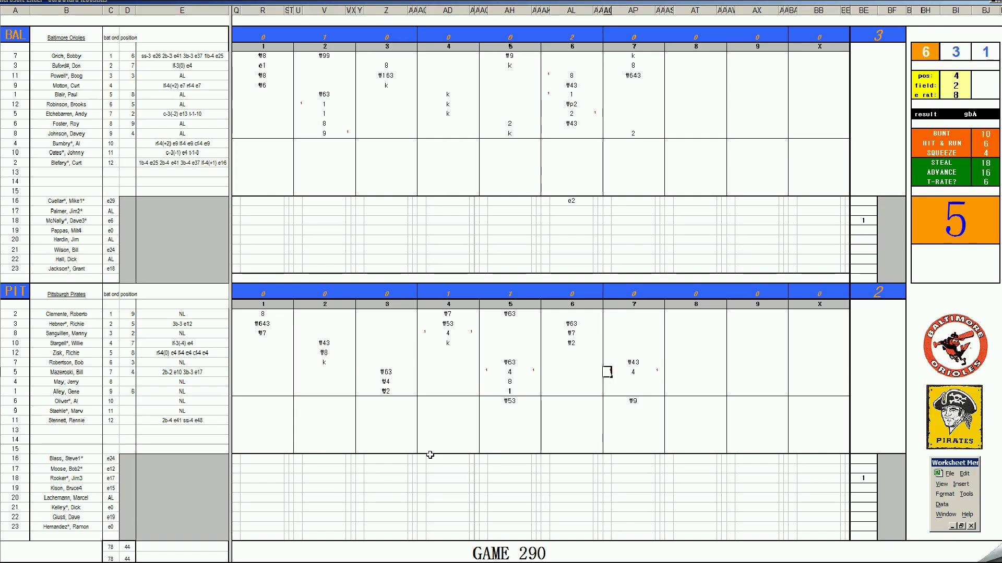
Step: Enter an 8 and #16 for the next Pirates batters in the seventh inning
click(636, 381)
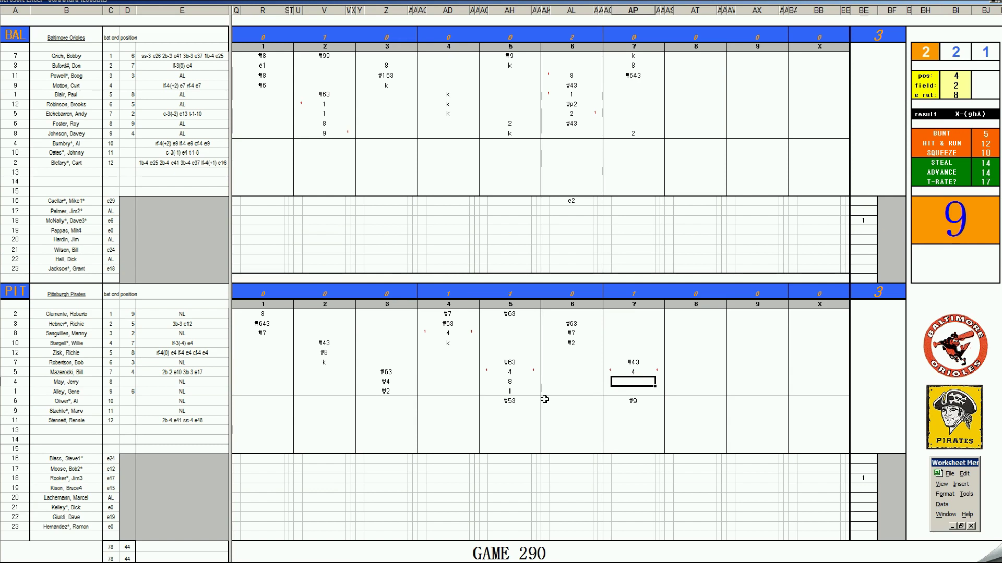
text(8)
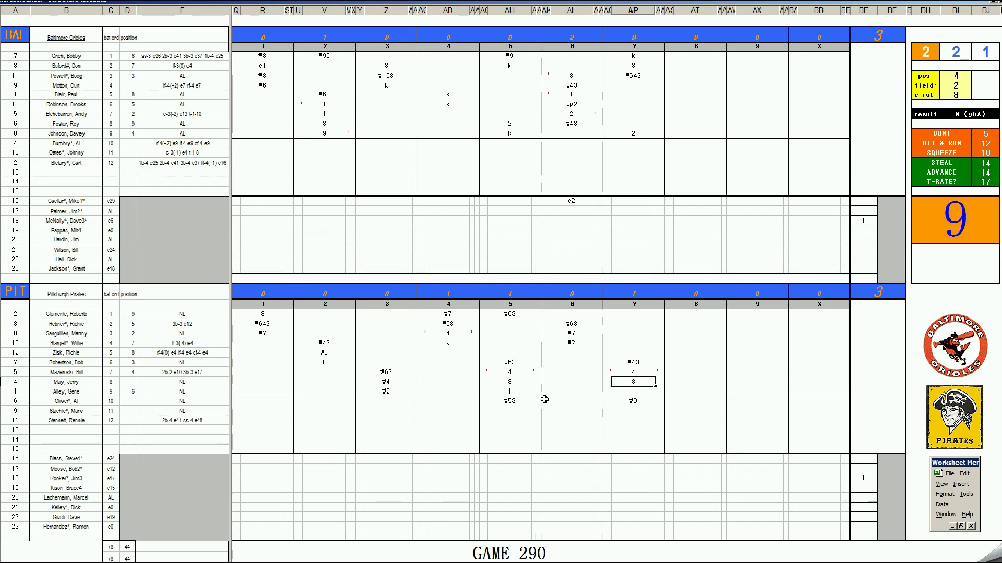
key(Return)
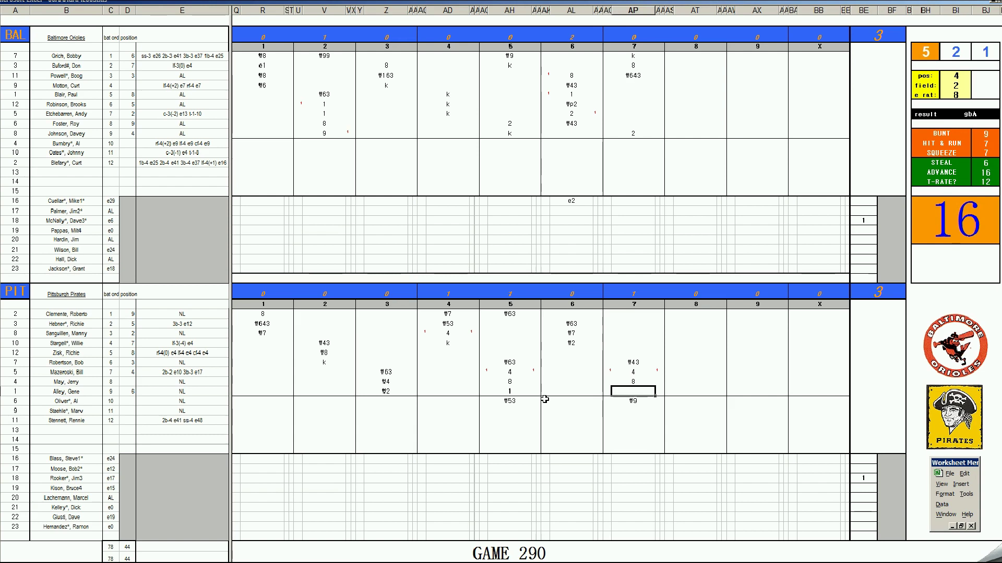
text(#16)
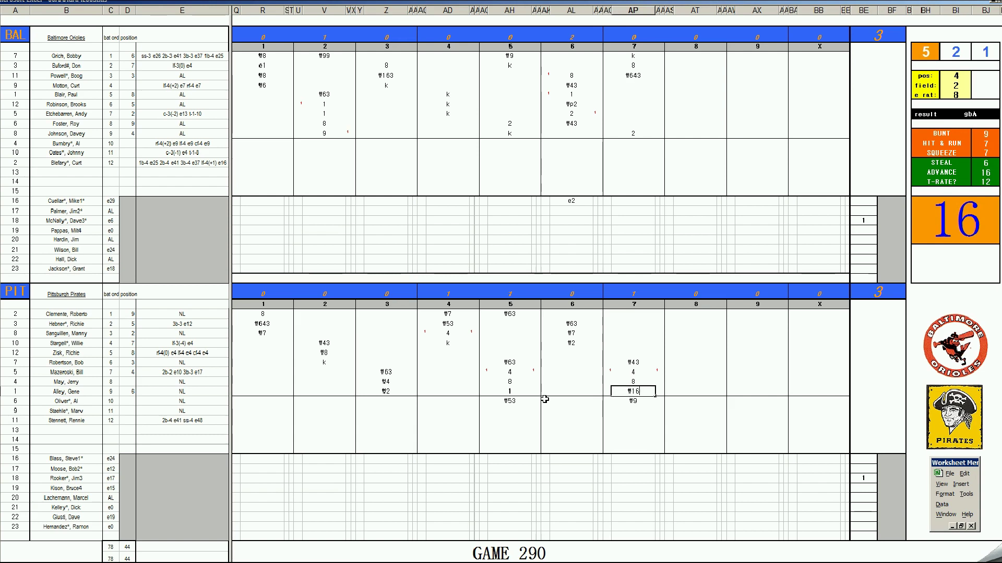
Step: Enter #8, #63 and k in Baltimore's eighth-inning boxes in column AT
click(686, 87)
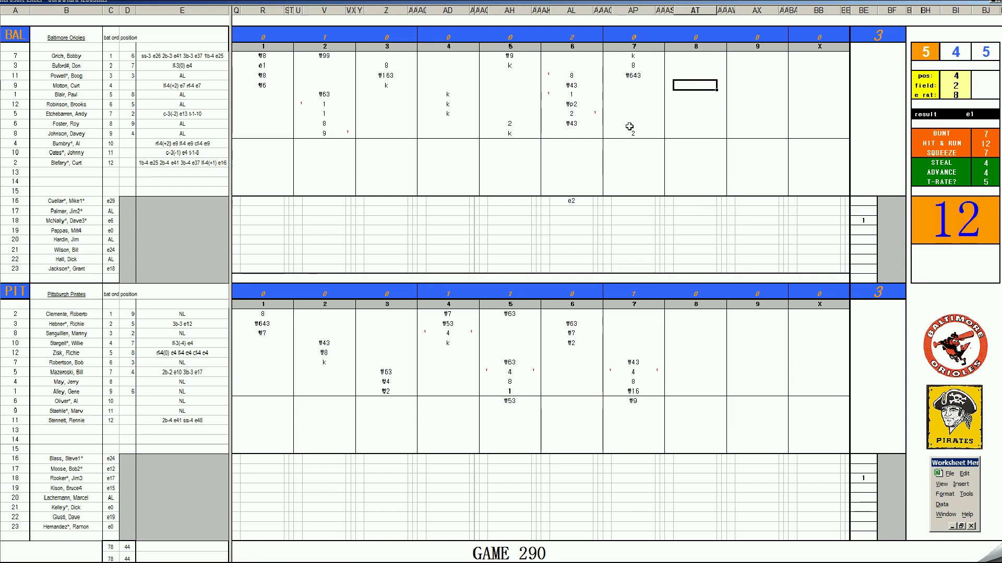
text(#8)
key(Return)
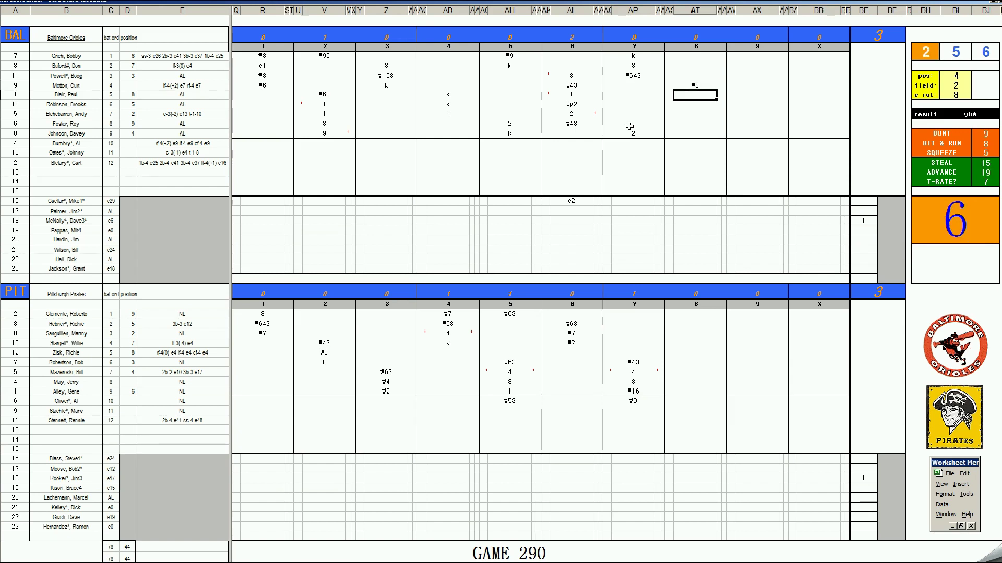
text(#63)
key(Return)
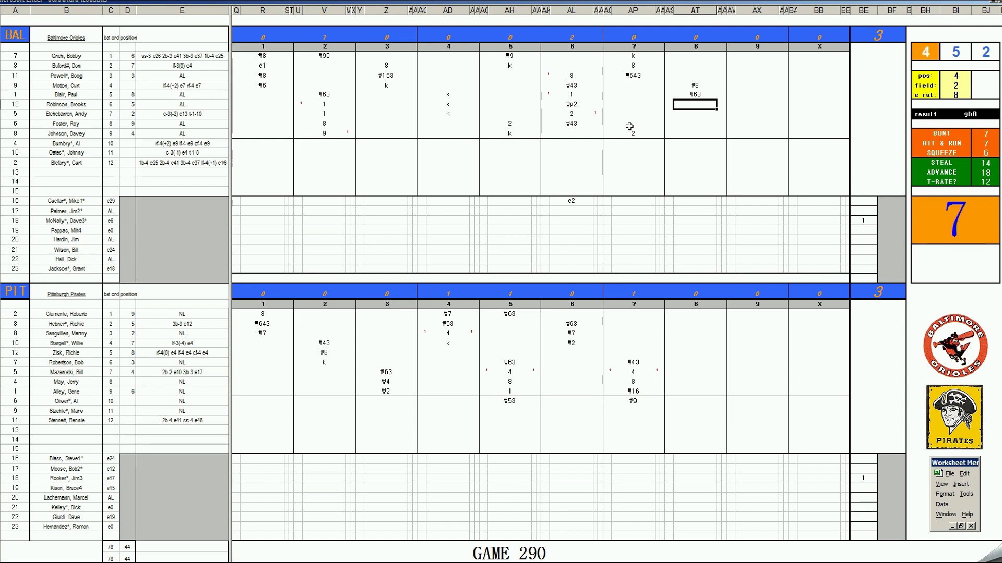
text(k)
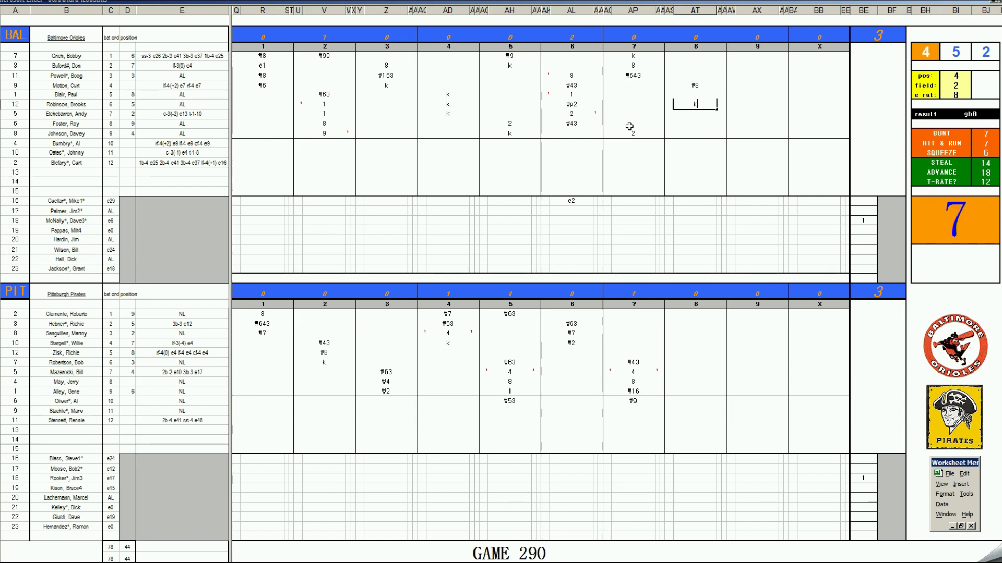
Step: Change the position rating to 9 and re-roll the dice with F9
click(697, 315)
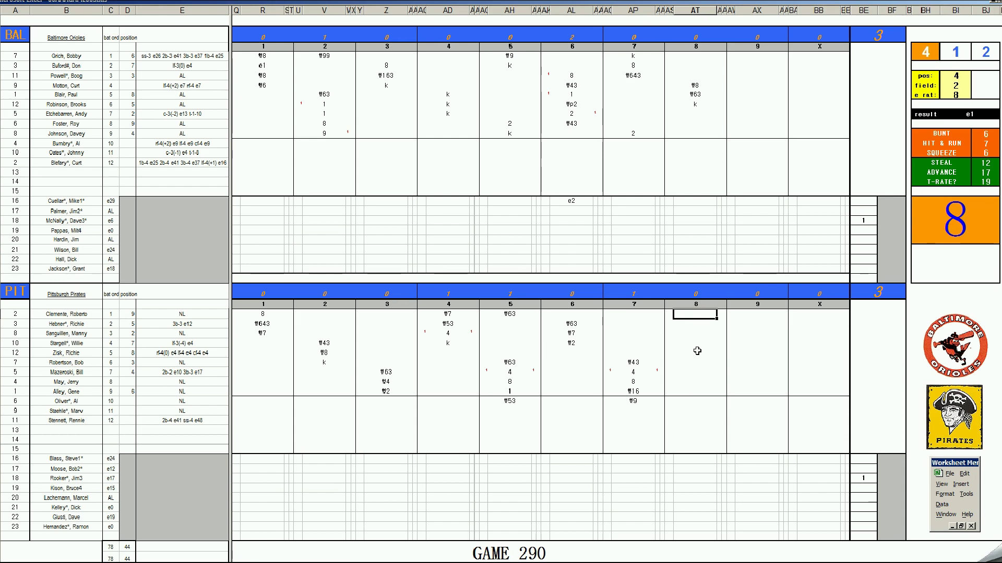
key(Return)
text(9)
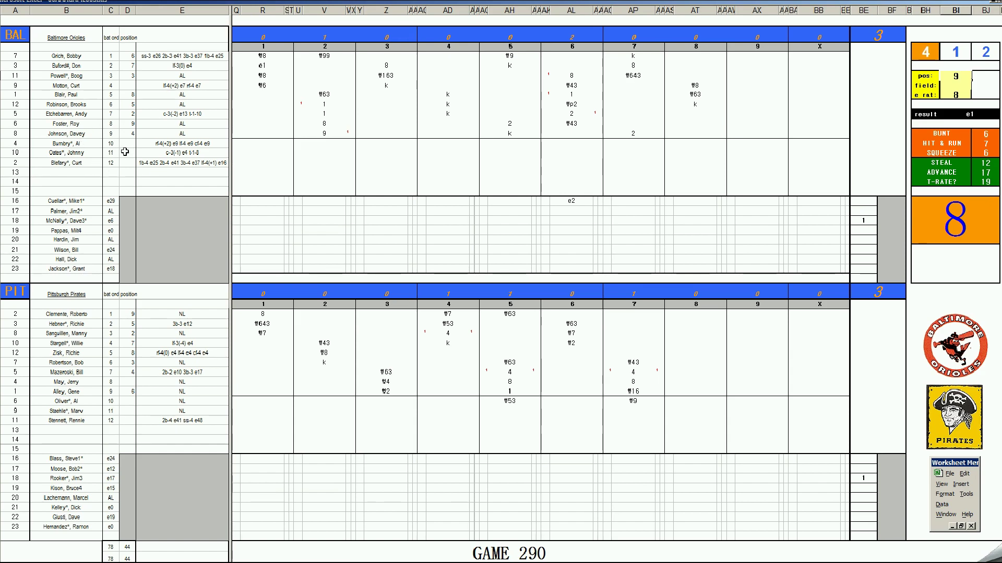
key(F9)
key(F9)
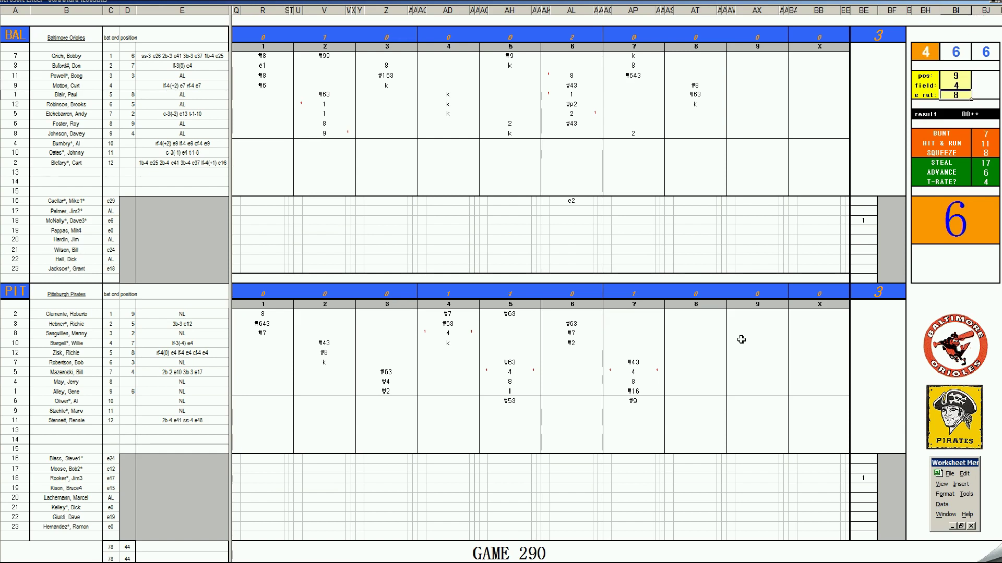
Step: Enter 2 and 1 for the Pirates' first two eighth-inning batters
click(697, 314)
text(2)
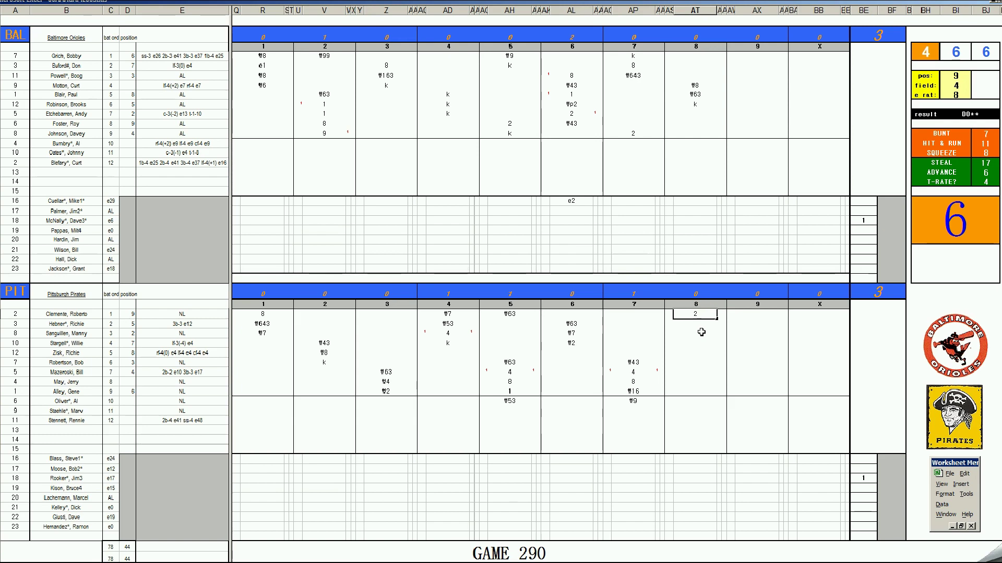
key(Return)
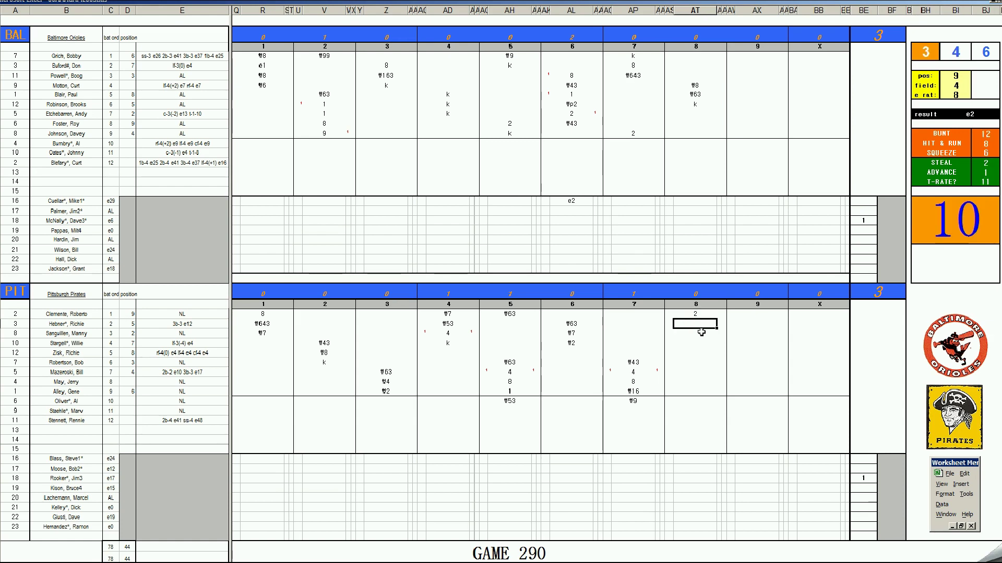
text(1)
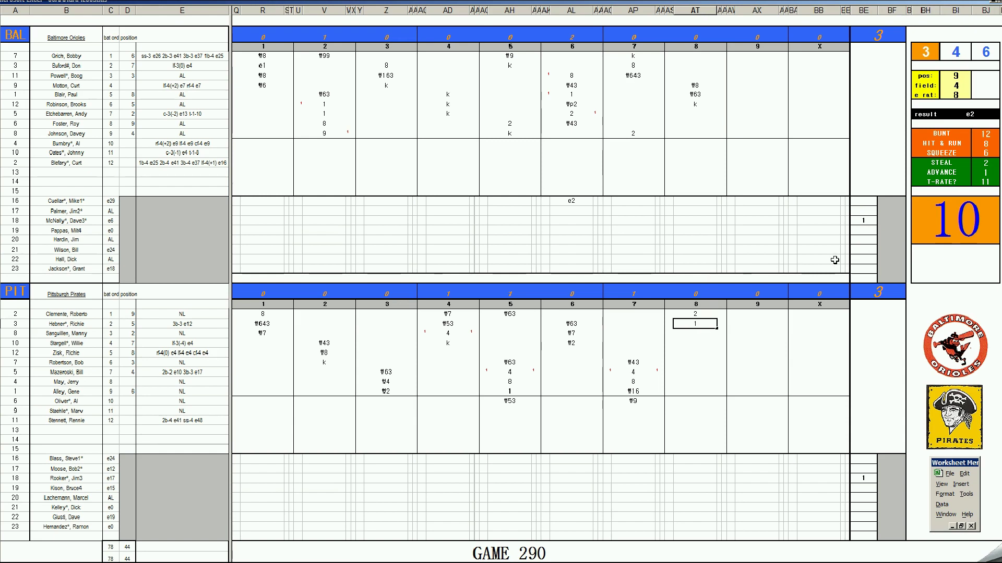
Step: Enter 7 and 8 in the Orioles' side column and mark ms in AT22 for the bench pitcher
click(882, 221)
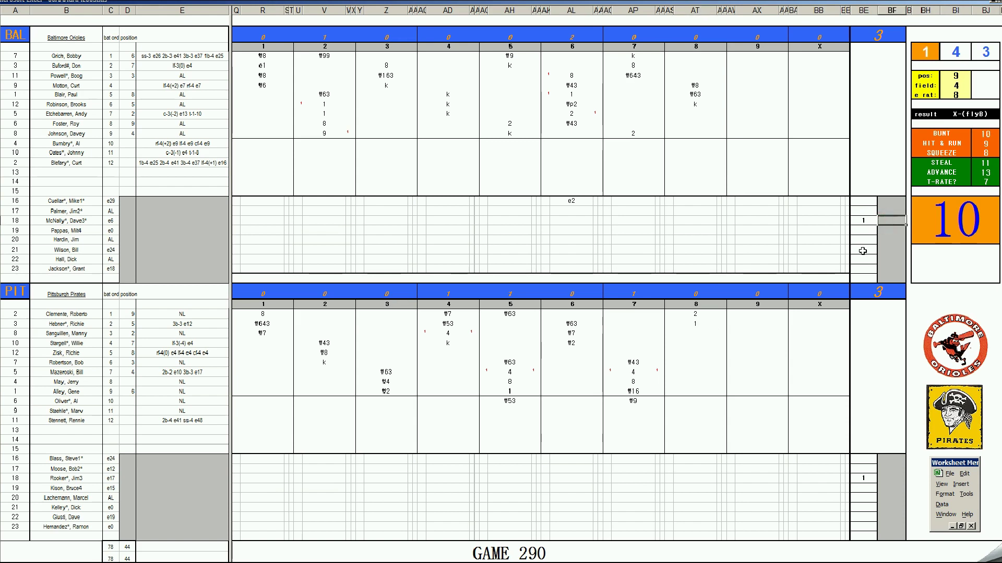
text(7)
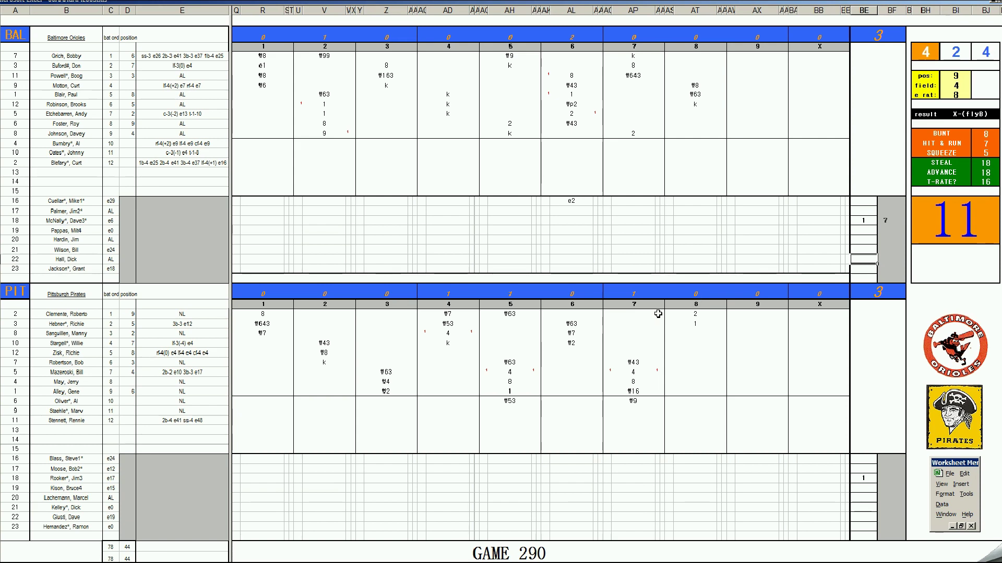
text(8)
key(Left)
key(Left)
key(Left)
key(Left)
key(Left)
key(Left)
key(Left)
key(Left)
key(Left)
key(Left)
key(Left)
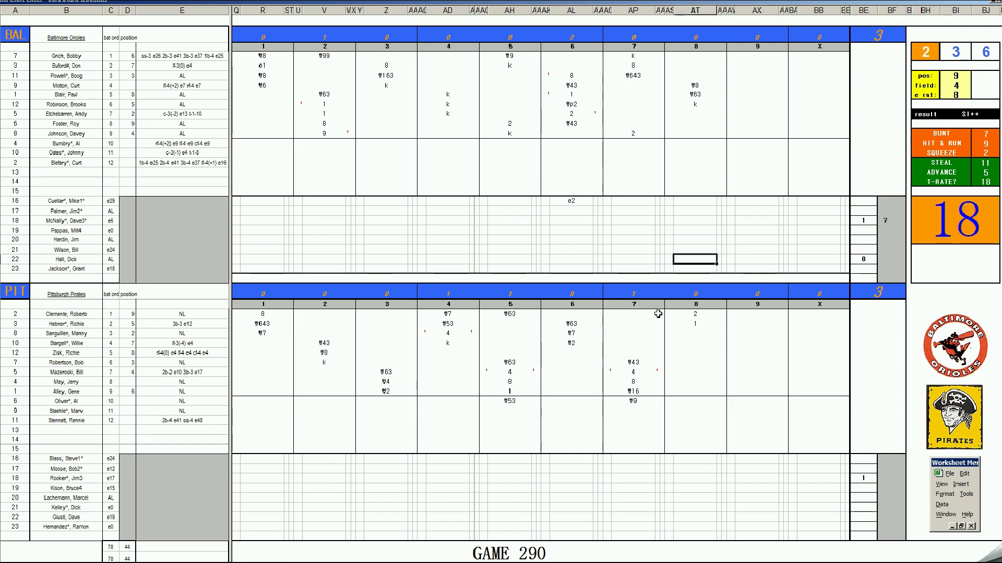
text(ms)
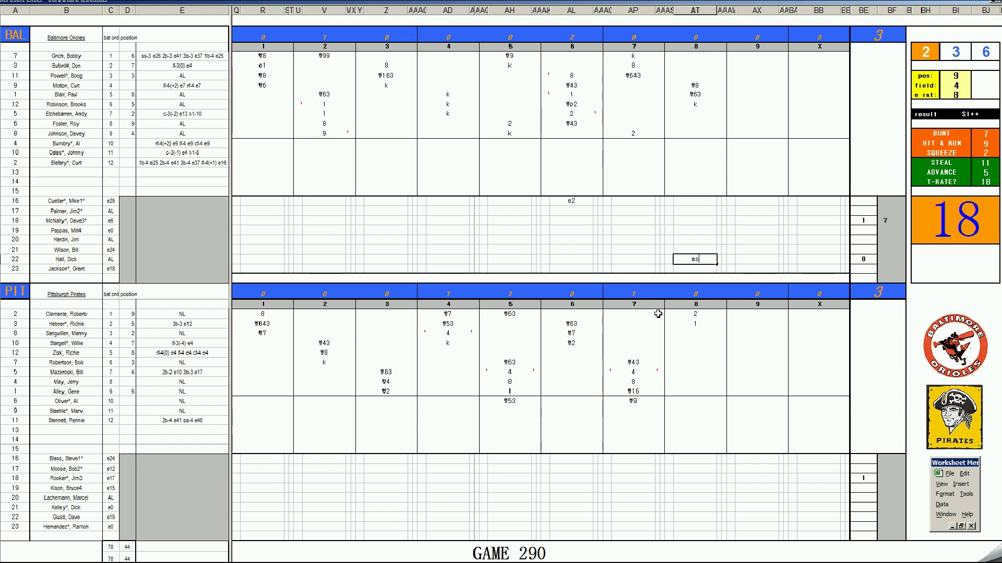
click(700, 333)
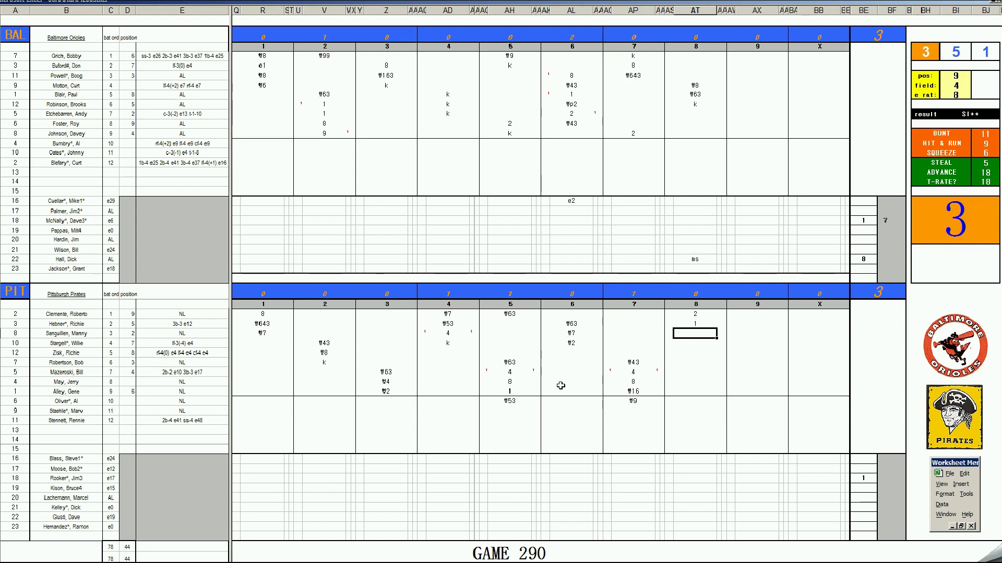
Step: Enter 4 for the Pirates' eighth-inning batter and three runner marks of 1 in column AT
text(4)
key(Return)
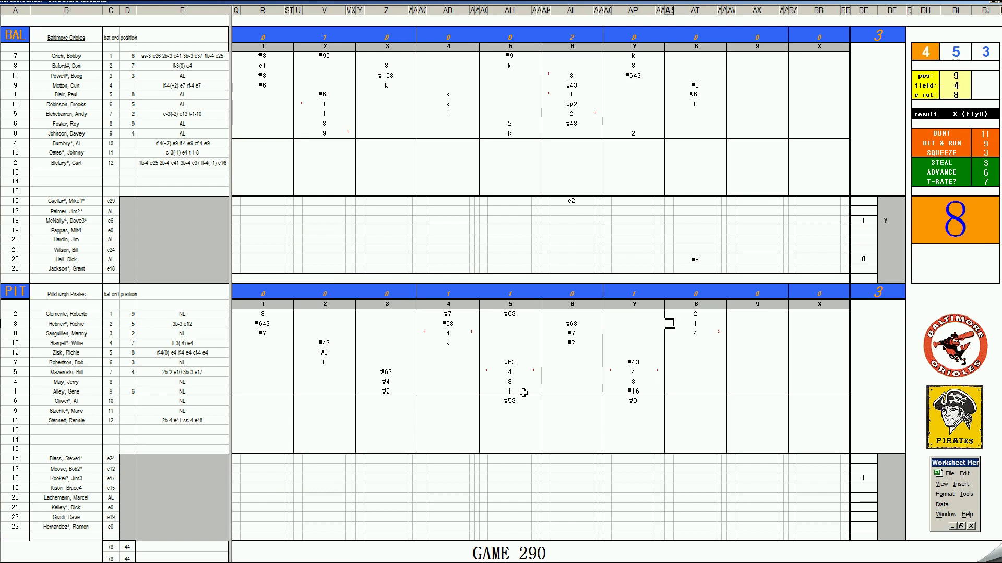
text(1)
key(Return)
text(1)
key(Return)
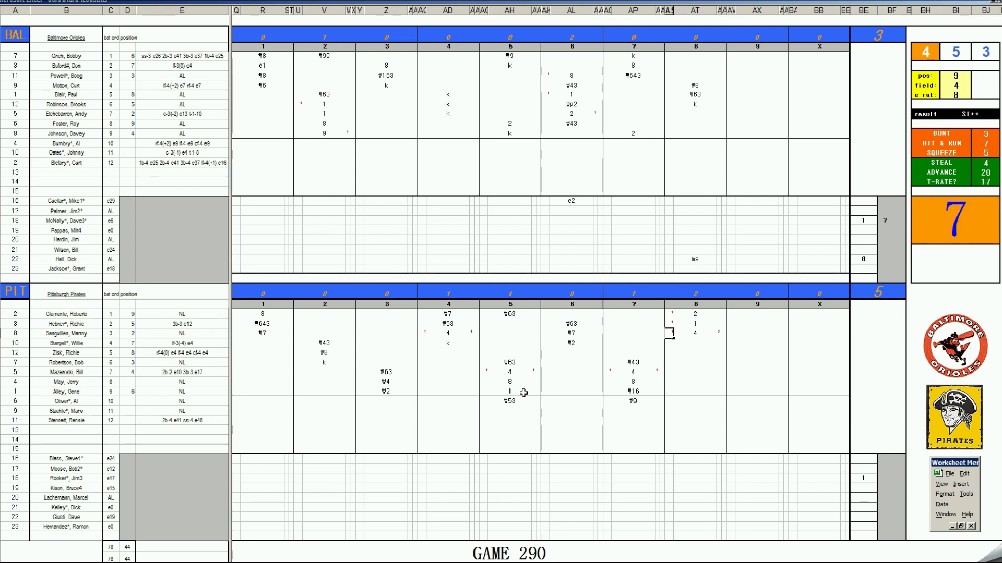
text(1)
key(Return)
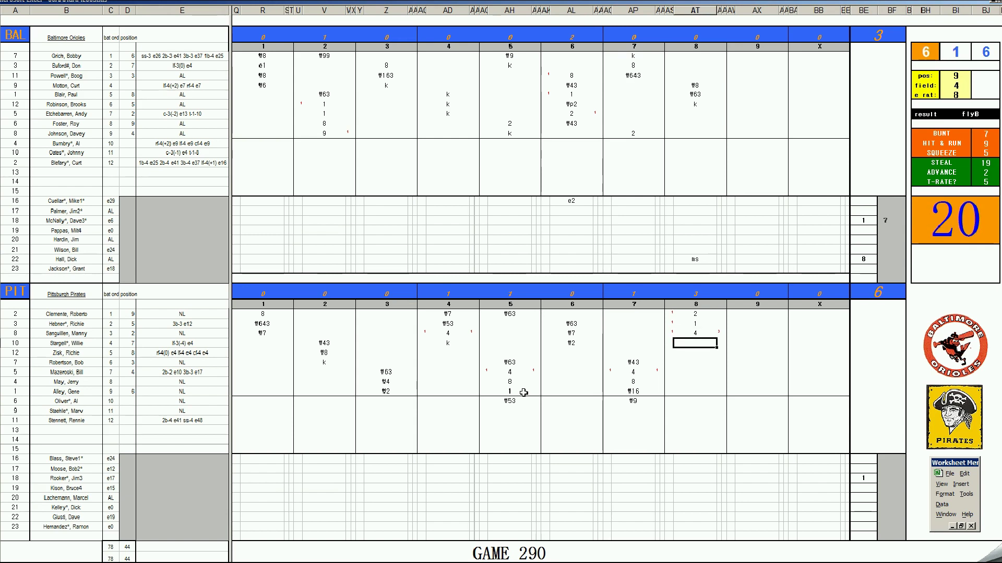
Step: Add the #4 and #8 outs, further runner 1s, and #54 for the last batter
text(#4)
key(Return)
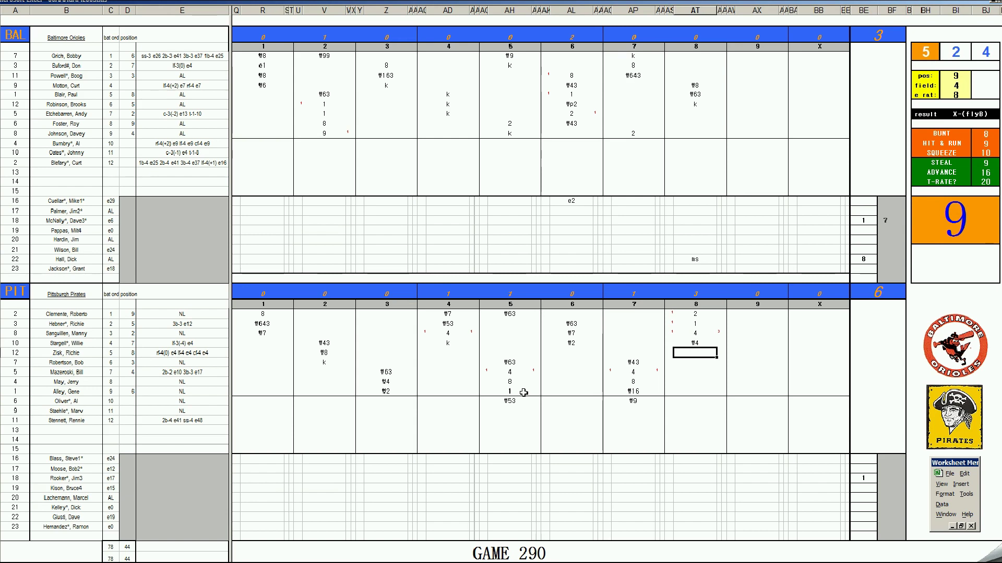
key(Down)
key(Down)
key(Down)
key(Down)
key(Down)
text(#8)
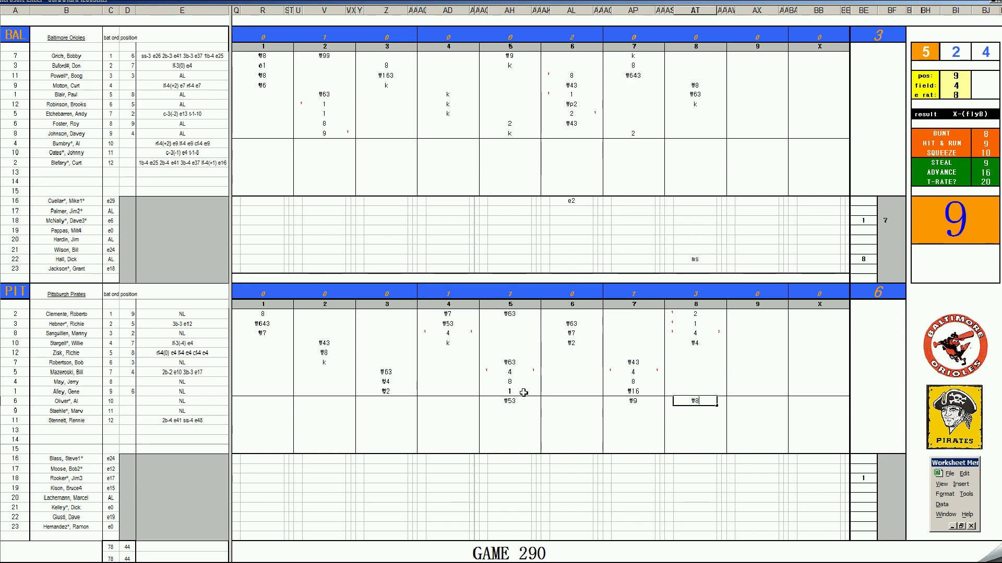
key(Up)
key(Up)
key(Up)
key(Up)
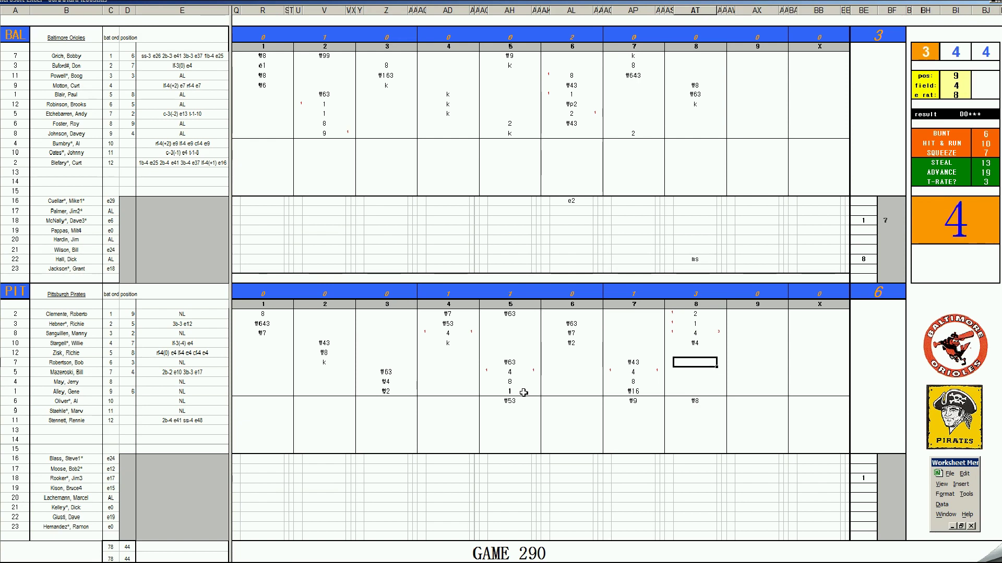
text(1)
key(Return)
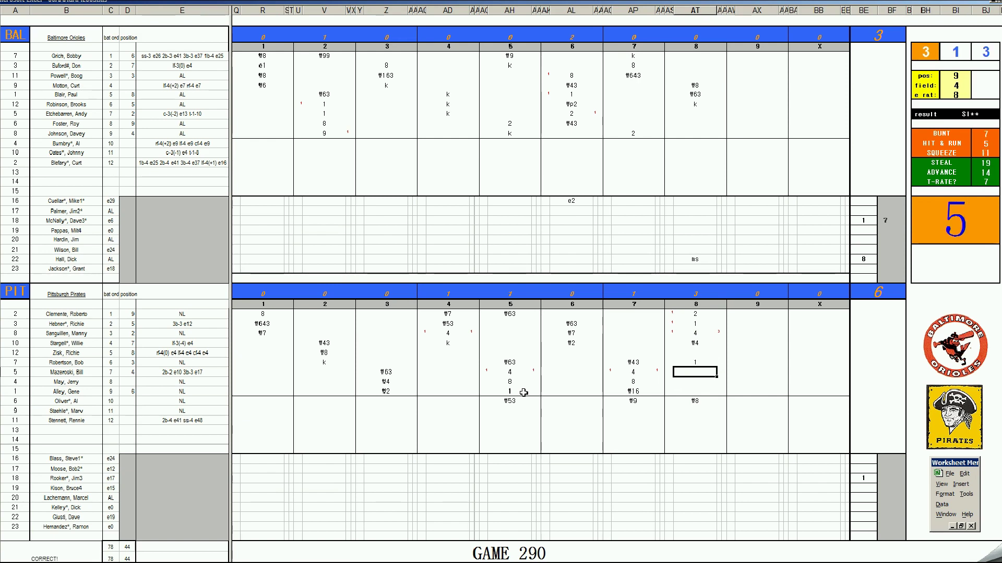
text(1)
text(1)
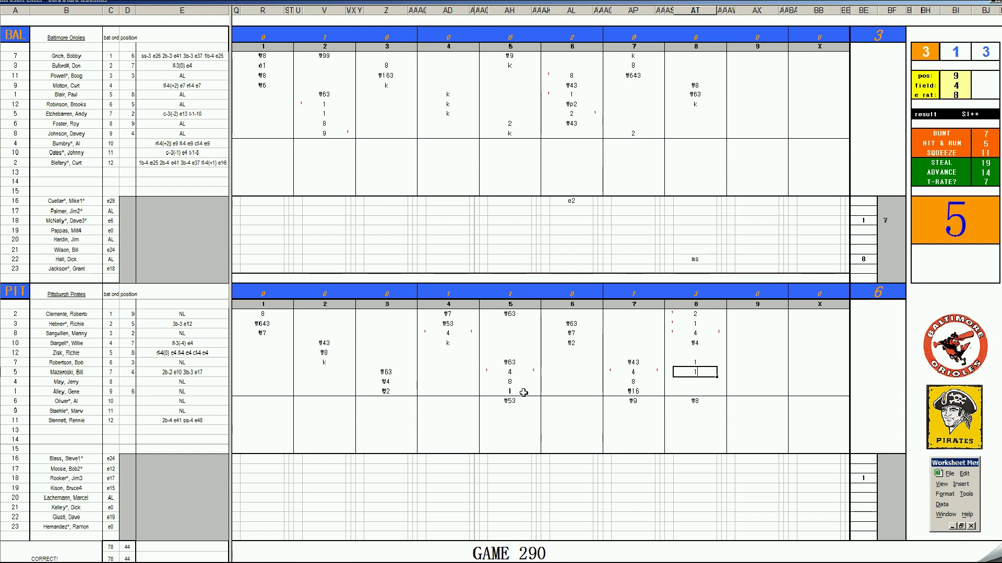
key(Down)
key(Down)
key(Down)
key(Down)
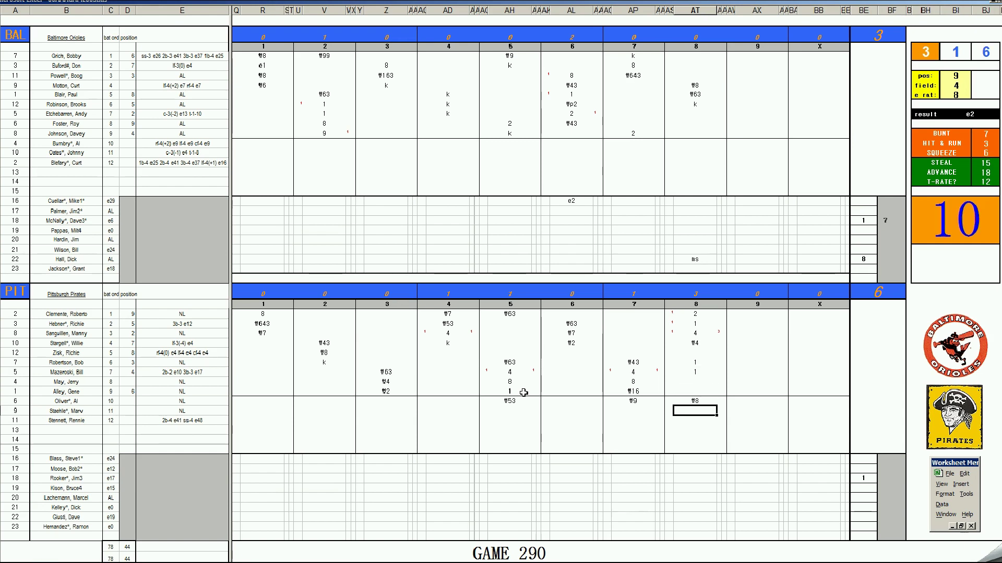
text(#54)
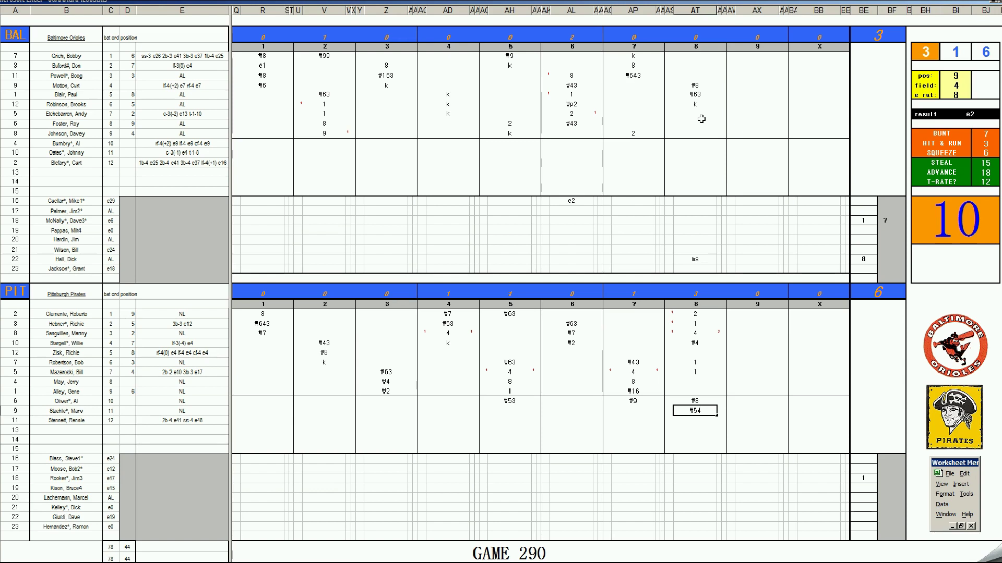
Step: Record the Orioles' ninth-inning results 8, #8 and #643 to end the game
click(737, 114)
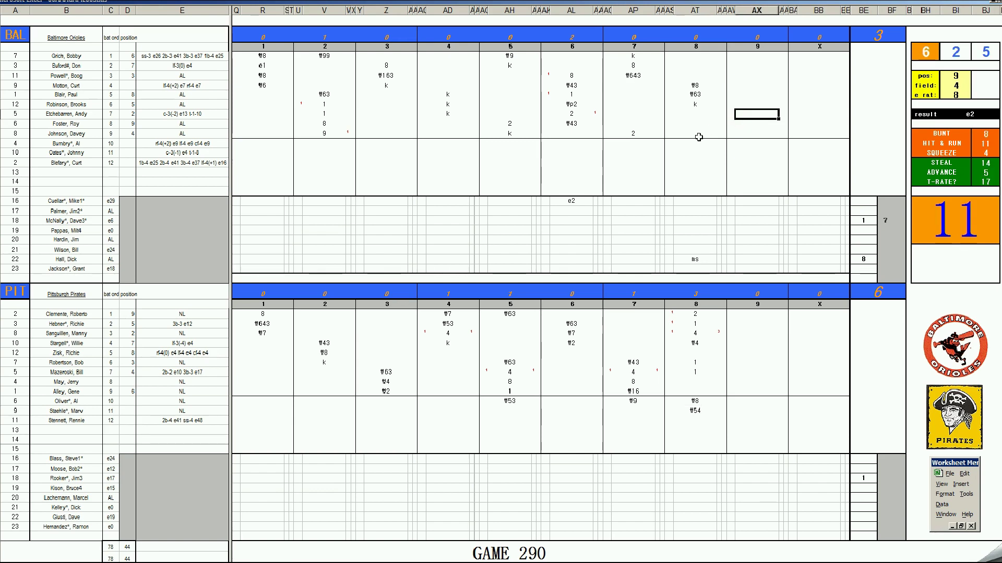
text(8)
key(Return)
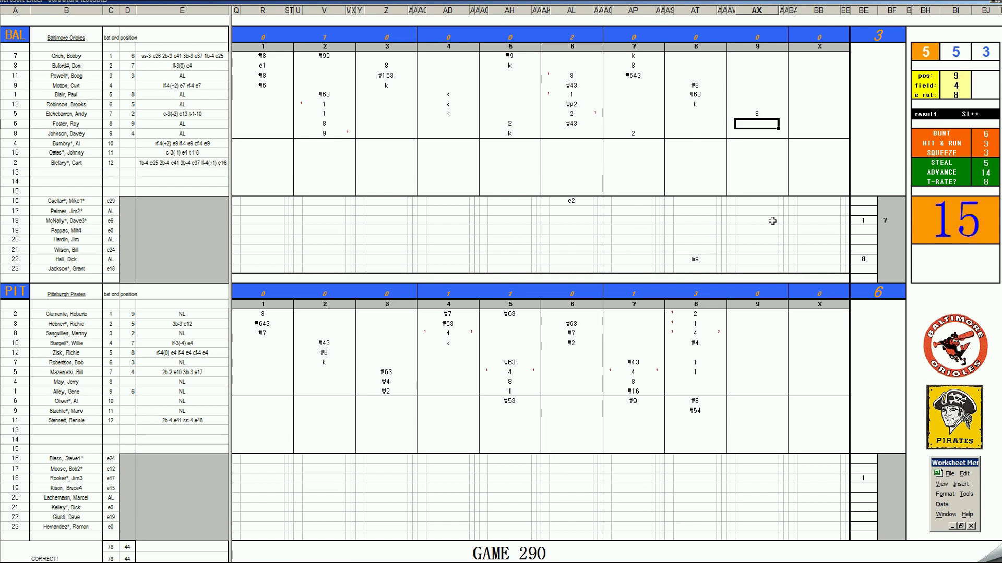
text(\88)
key(Return)
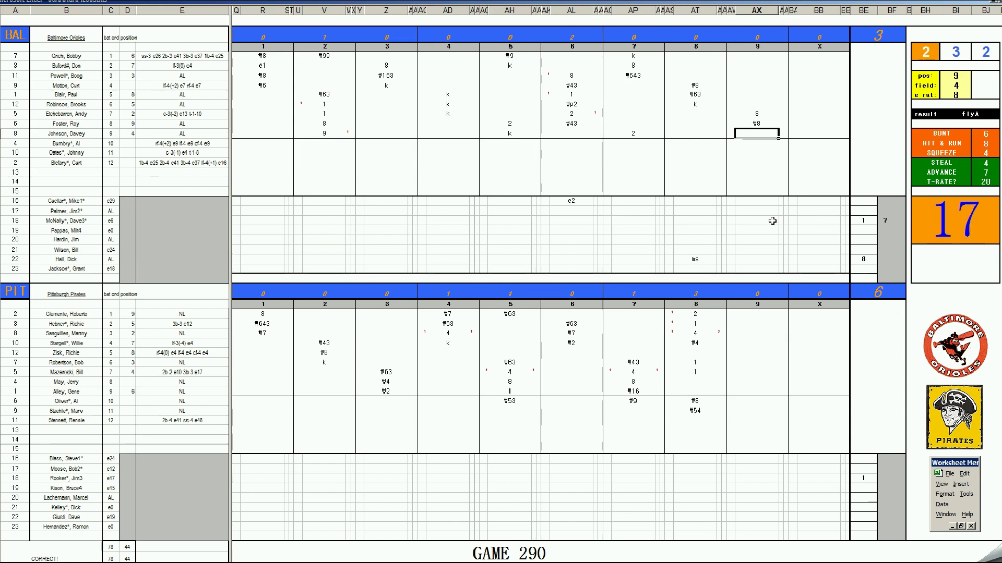
text(\643)
key(Return)
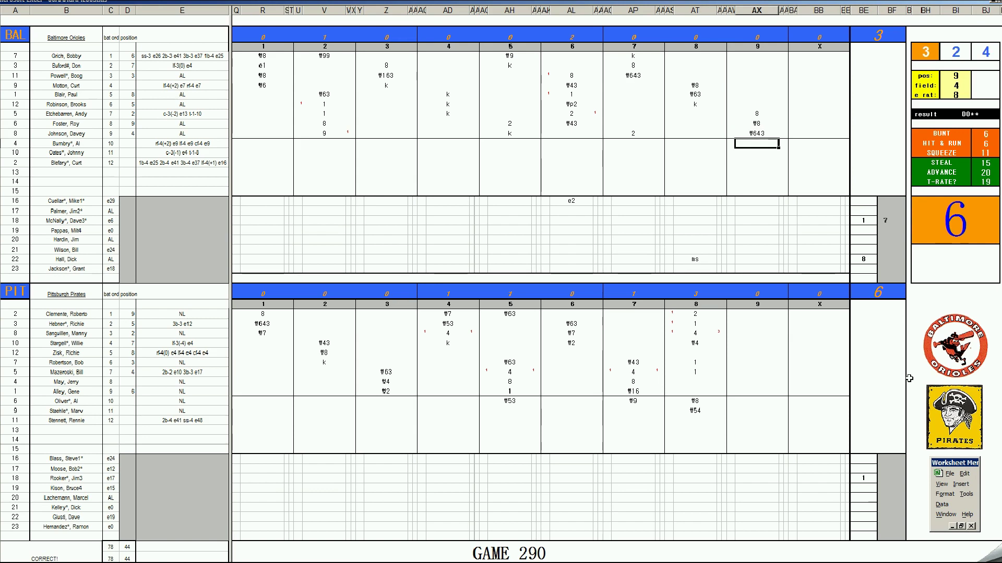
Step: Enter innings pitched: 1 for the Orioles' reliever in BF22, 9 for the Pirates' starter in BF18
click(886, 262)
text(1)
key(Return)
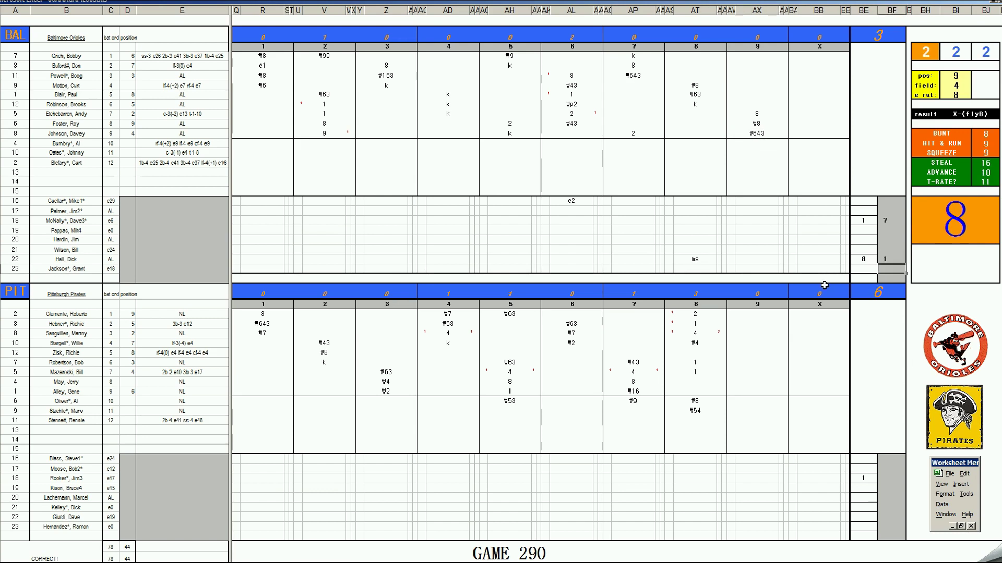
click(882, 477)
text(9)
key(Return)
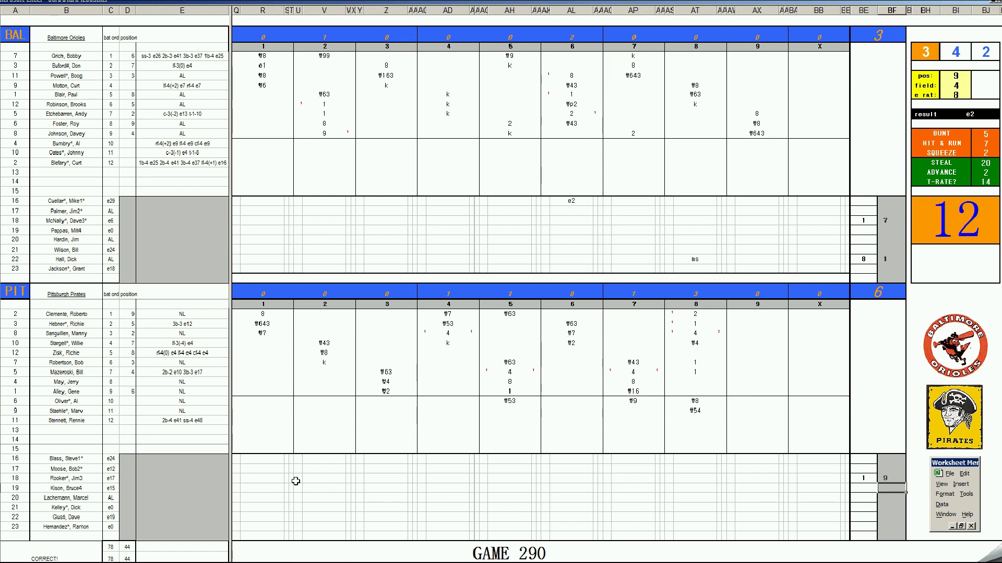
click(193, 498)
Step: Fill the Pirates' starter's pitching line: win 1, then 6, 3, 2, 5, 8 and 1
key(ctrl+r)
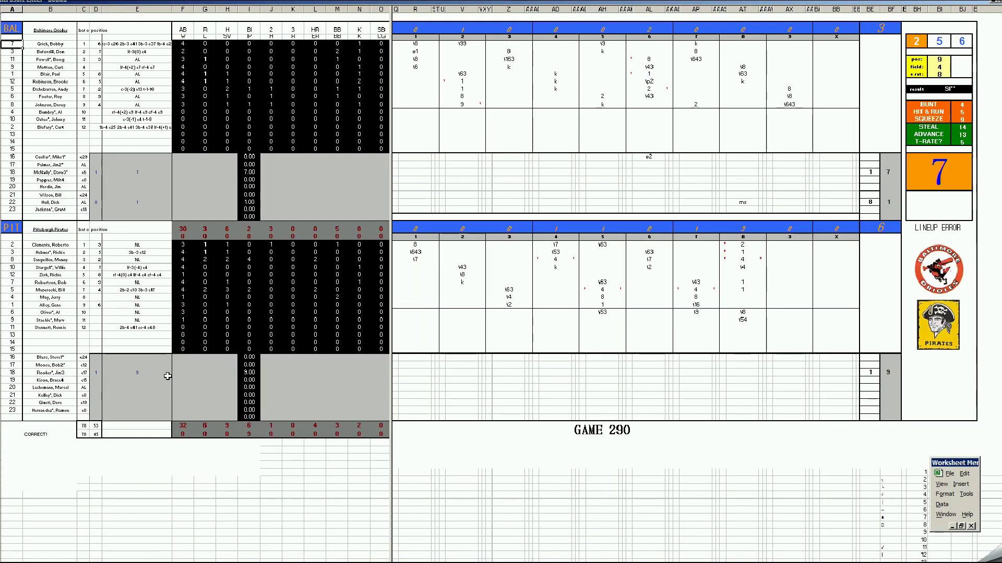
click(168, 373)
key(Tab)
text(1)
key(Tab)
key(Tab)
key(Tab)
key(Tab)
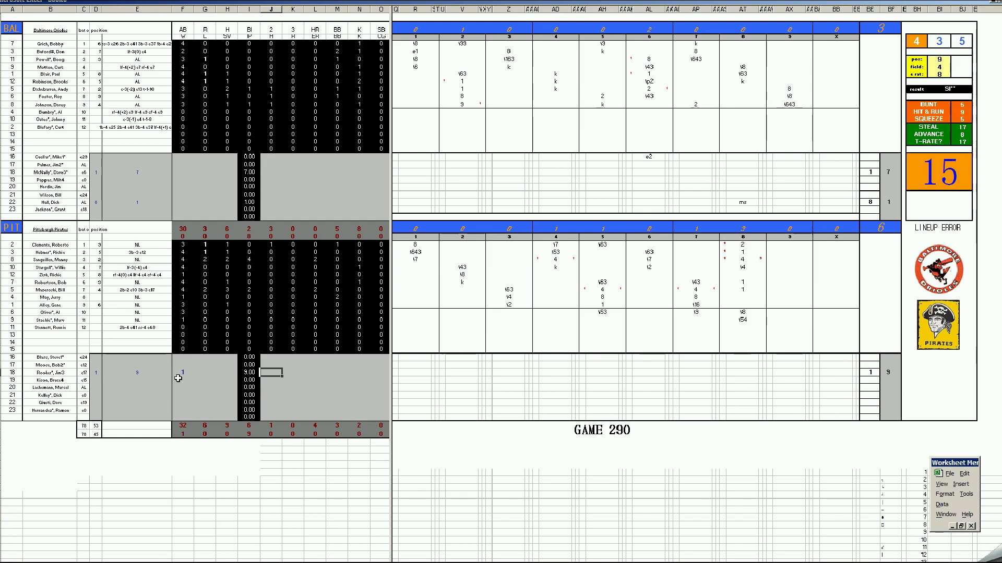
text(6)
key(Tab)
text(3)
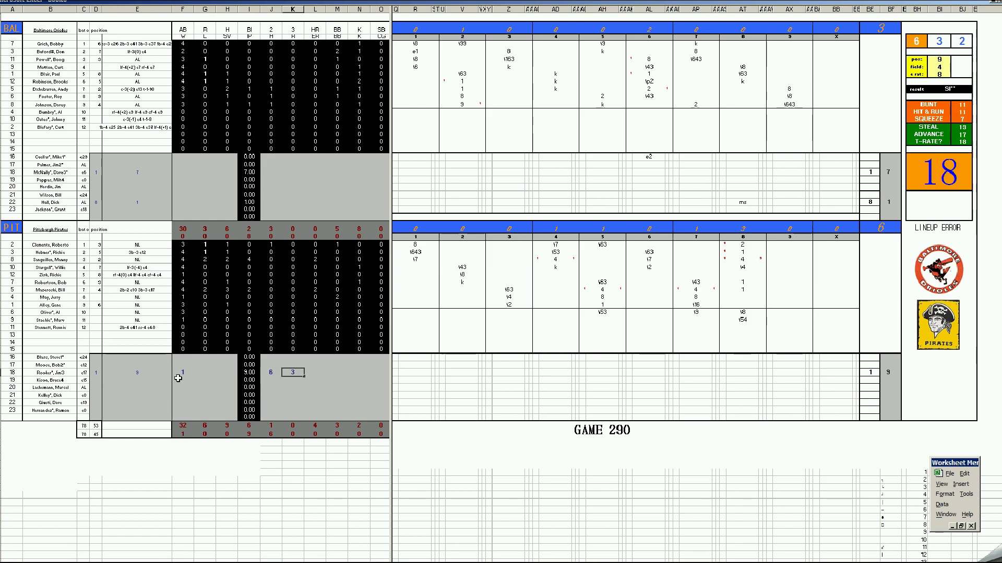
key(Tab)
text(2)
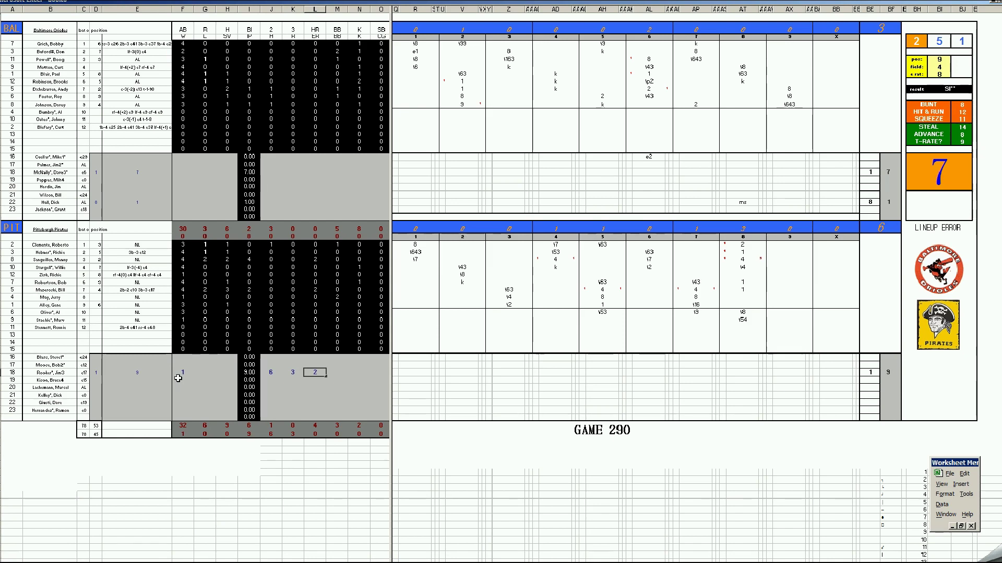
key(Tab)
text(5)
key(Tab)
text(8)
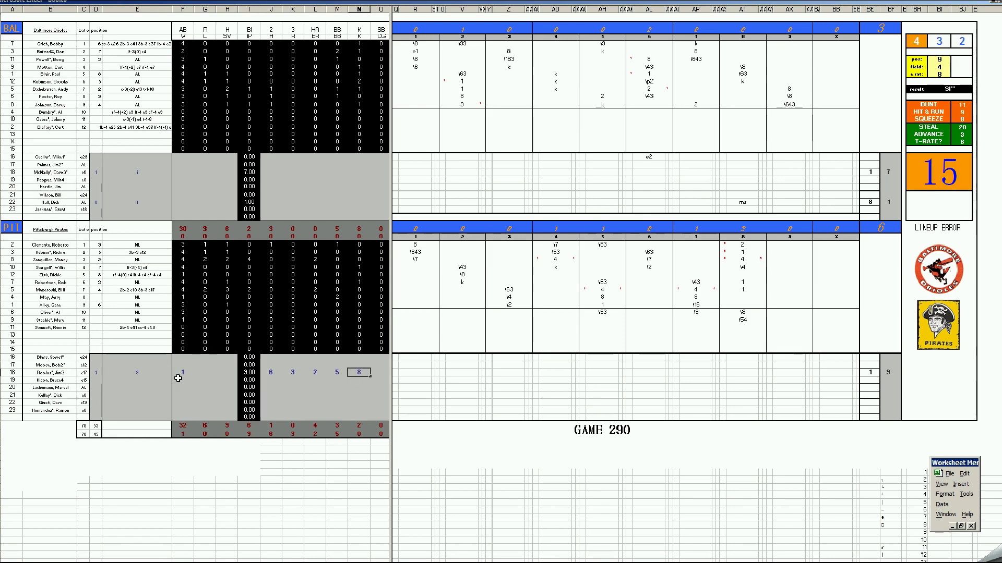
key(Tab)
text(1)
key(Tab)
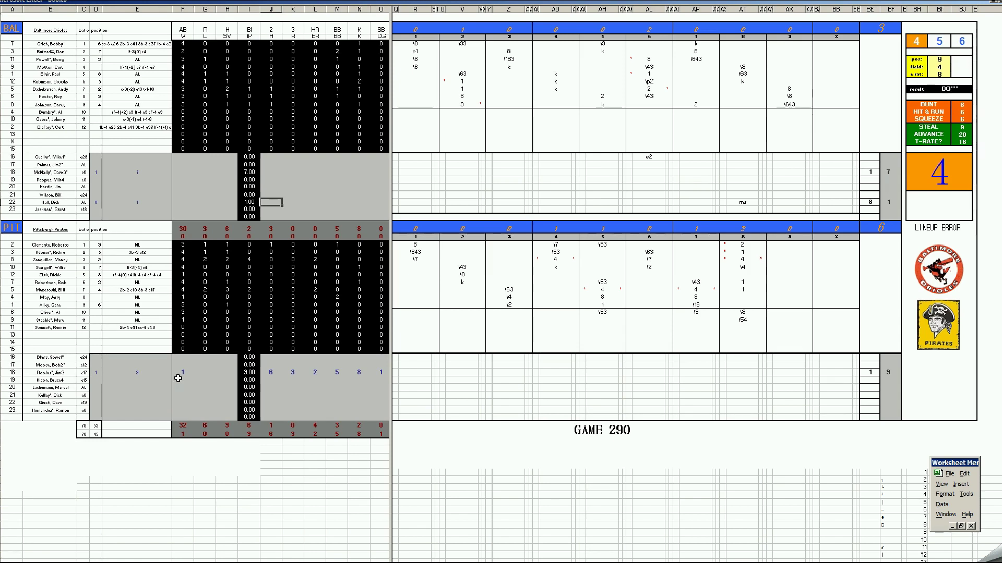
Step: Enter the Orioles' reliever's pitching figures: 3 hits, 1 run and 1
text(3)
key(Tab)
text(1)
key(Tab)
text(1)
key(Return)
Step: Charge the Orioles' starter with the loss and enter his line 6, 5, 5, 3, 2
key(Down)
key(Left)
key(Left)
text(1)
key(Tab)
key(Tab)
key(Tab)
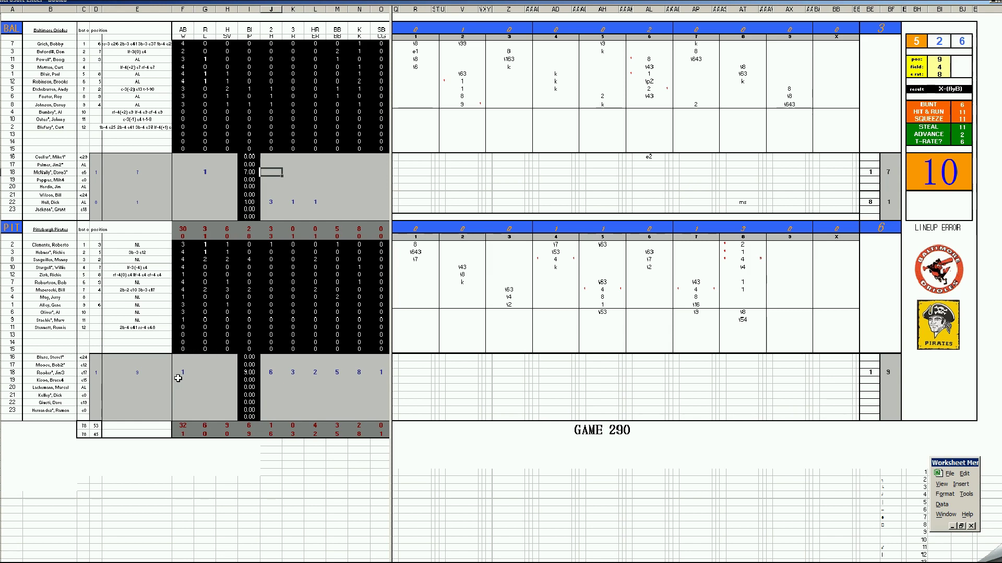
text(6)
key(Tab)
text(5)
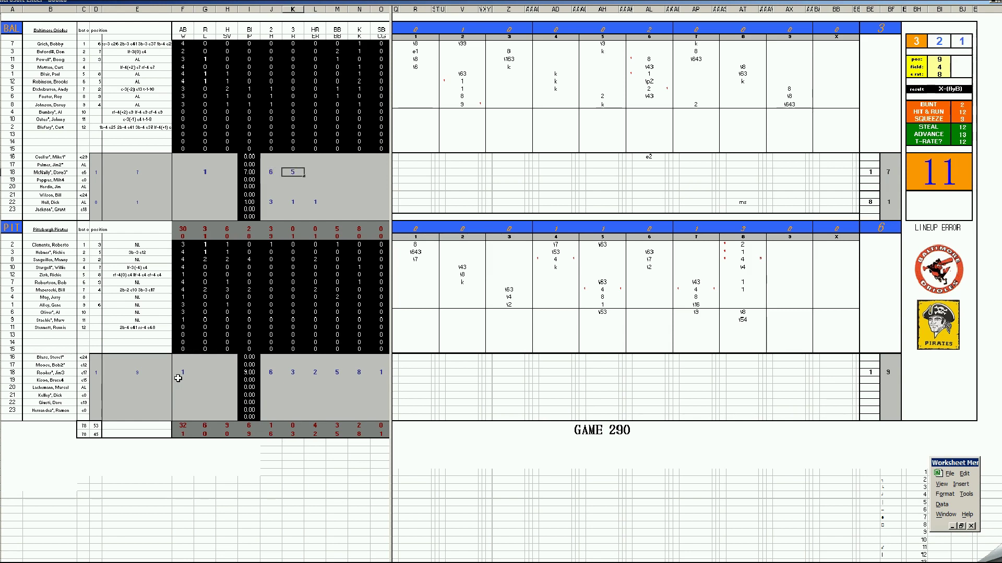
key(Tab)
text(5)
key(Tab)
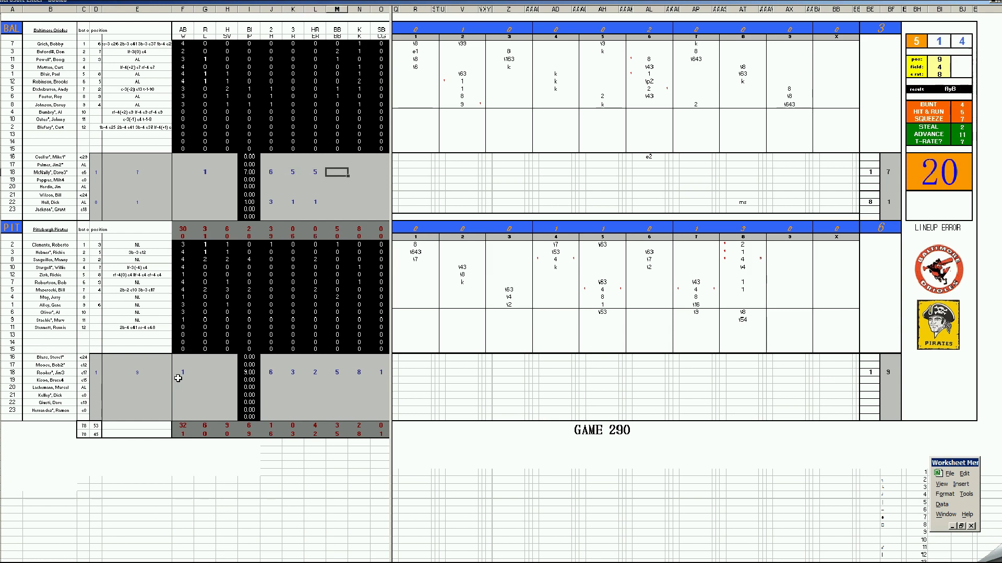
text(3)
key(Tab)
text(2)
key(Tab)
key(Return)
key(Down)
key(Down)
key(Right)
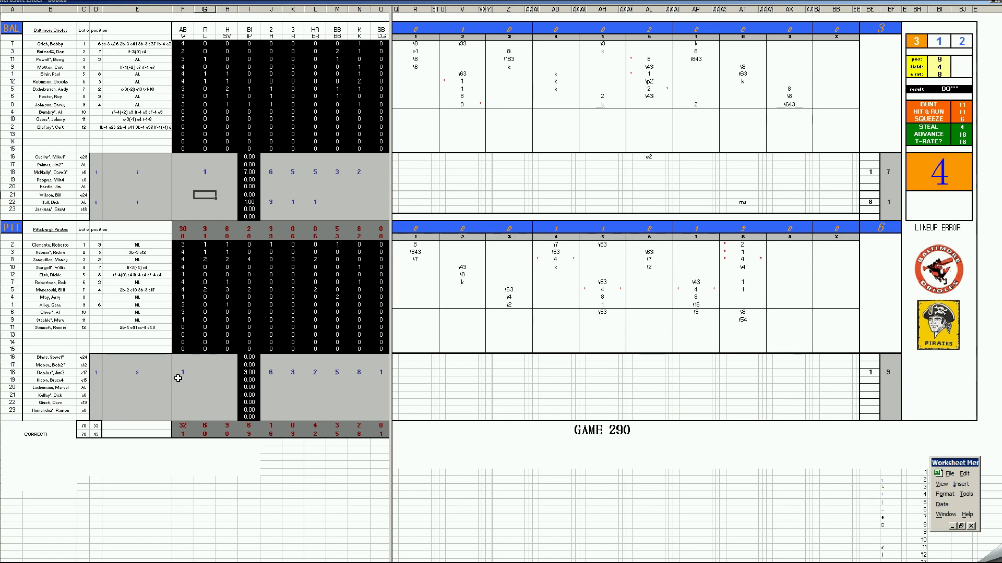
Step: Save the workbook as 42pitbal.xls
key(ctrl+s)
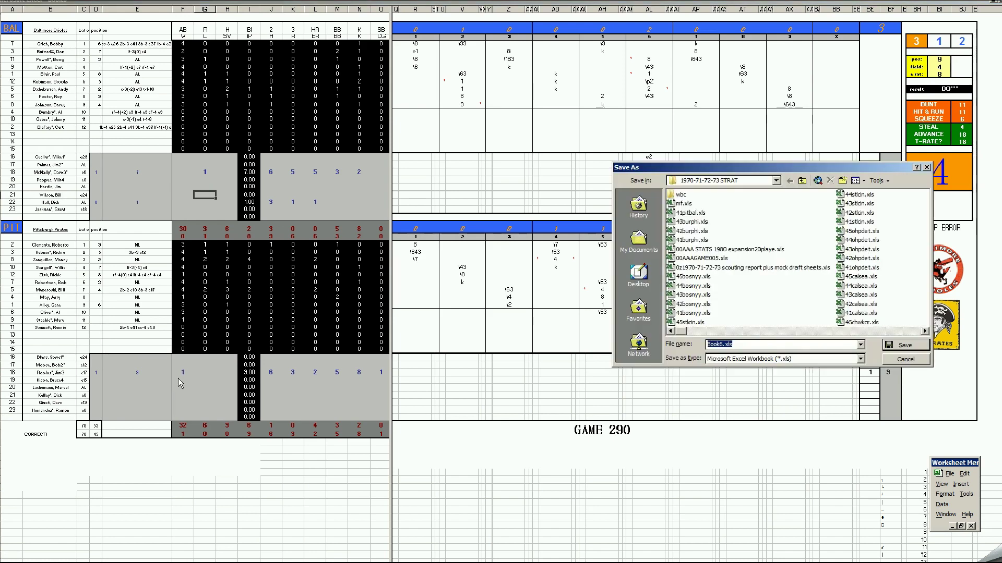
click(696, 212)
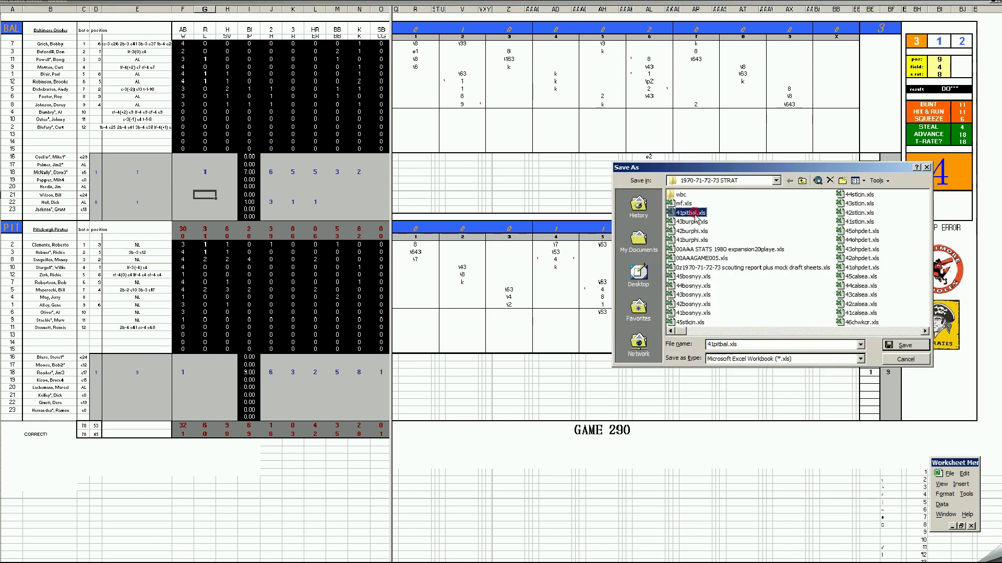
click(714, 345)
key(BackSpace)
text(2)
key(Return)
Step: Save the scoresheet again under its current name, replacing the existing file
key(F12)
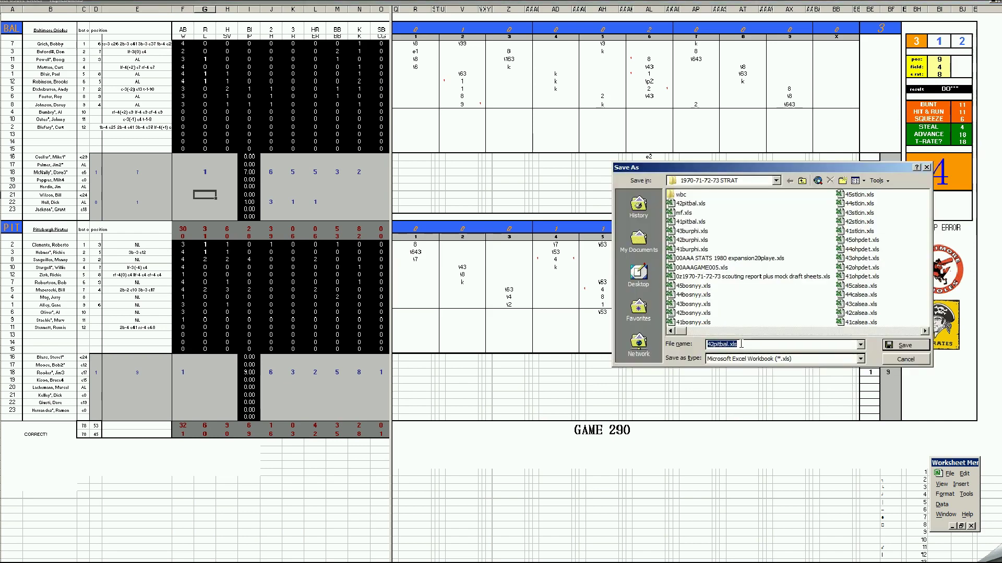
click(741, 344)
key(Return)
key(Return)
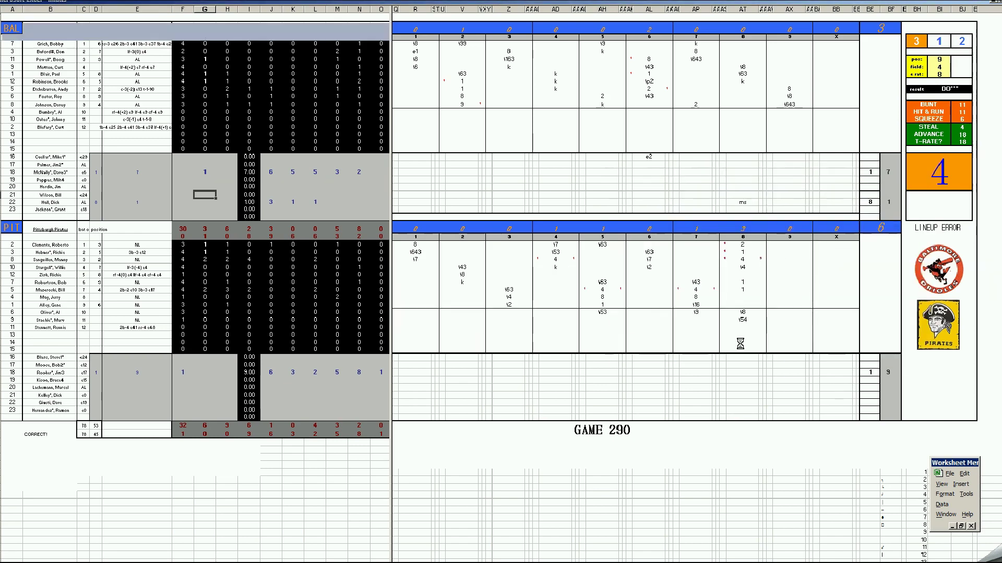
key(Return)
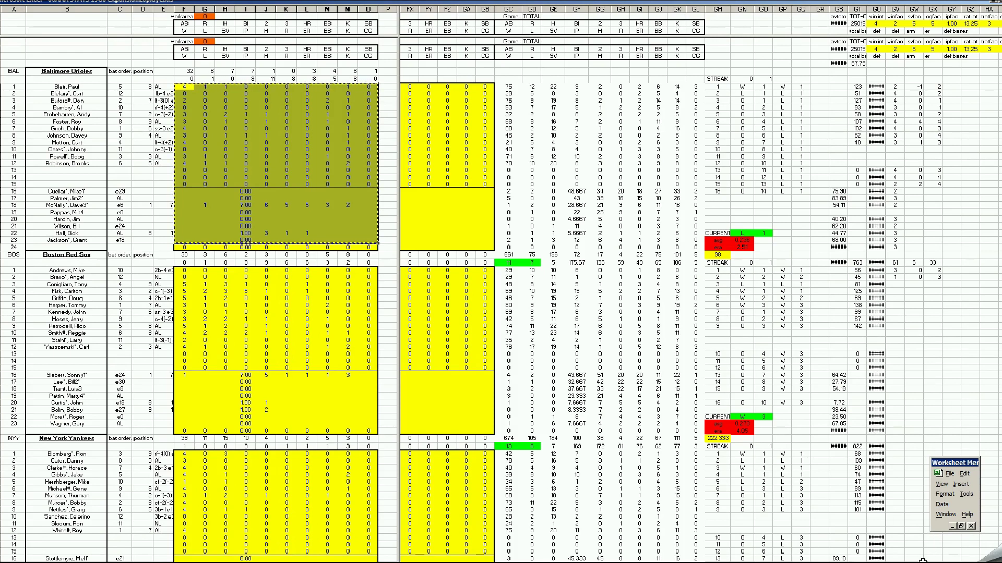
Step: Paste the Orioles game block at AS1 in the Game 2 columns
drag(924, 559, 566, 559)
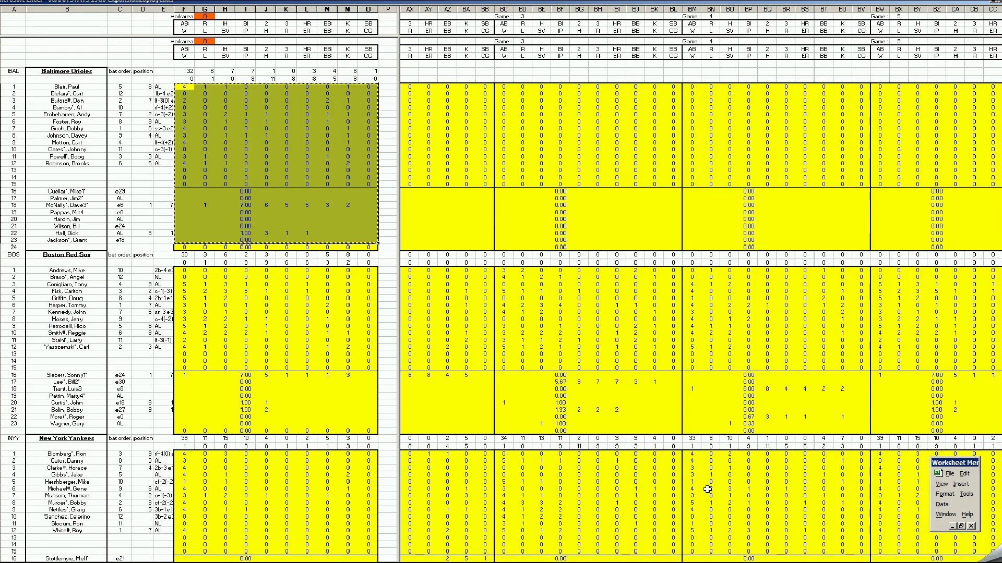
click(411, 561)
click(406, 560)
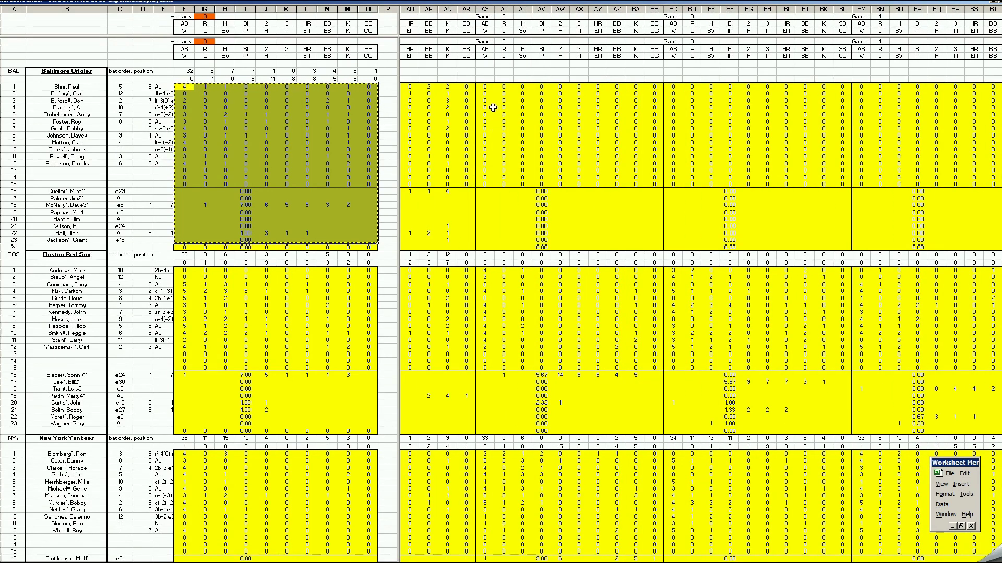
right_click(485, 89)
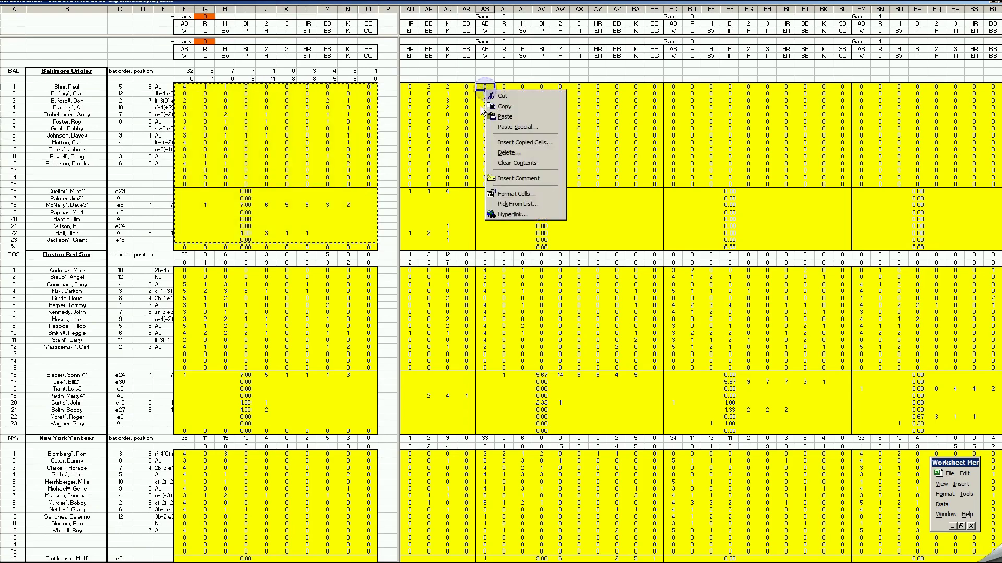
click(495, 115)
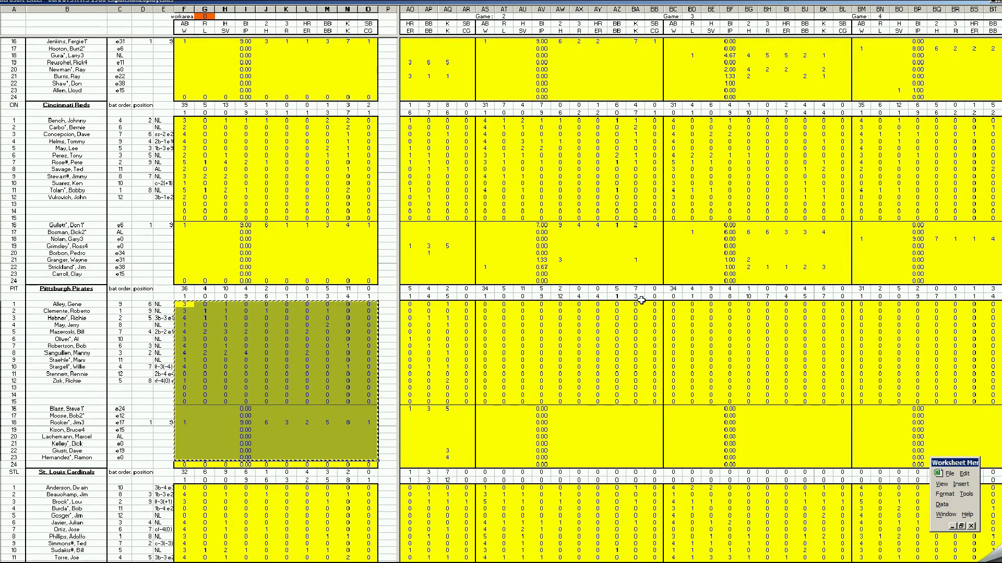
Step: Copy the Pirates block and paste it into the NL sheet's Game 2 columns at AS1
key(ctrl+c)
right_click(485, 306)
click(504, 333)
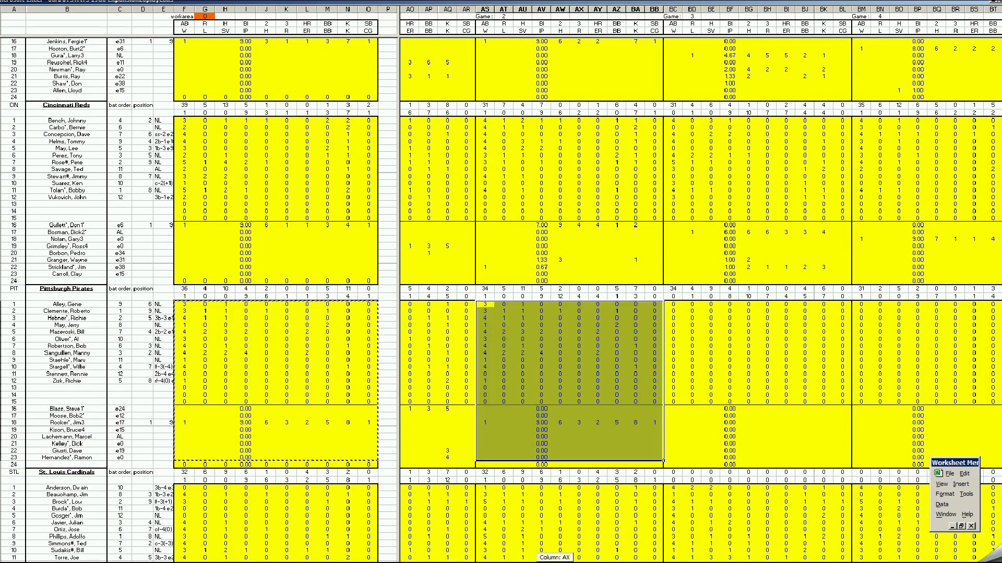
drag(542, 560, 543, 560)
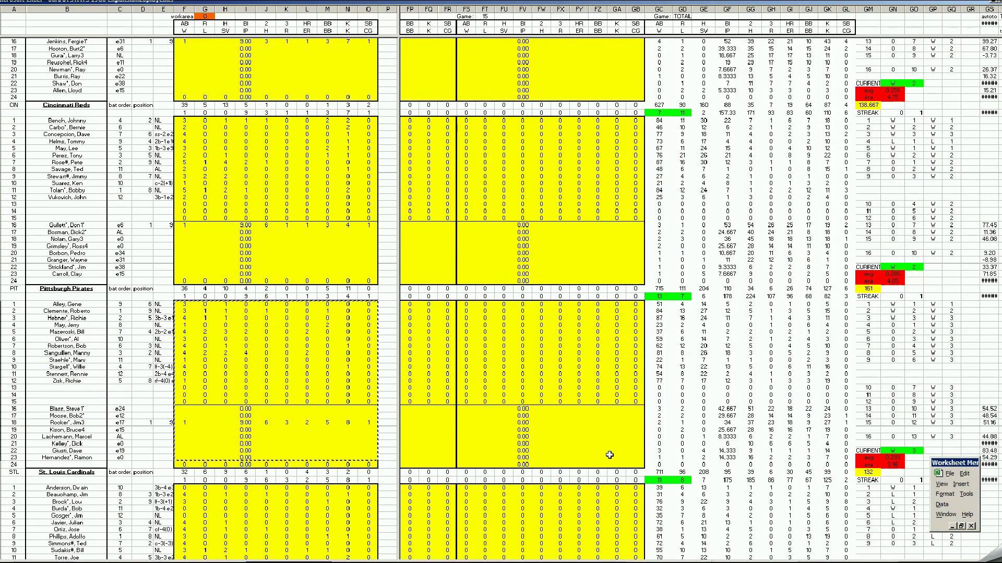
scroll(699, 297, right, 6)
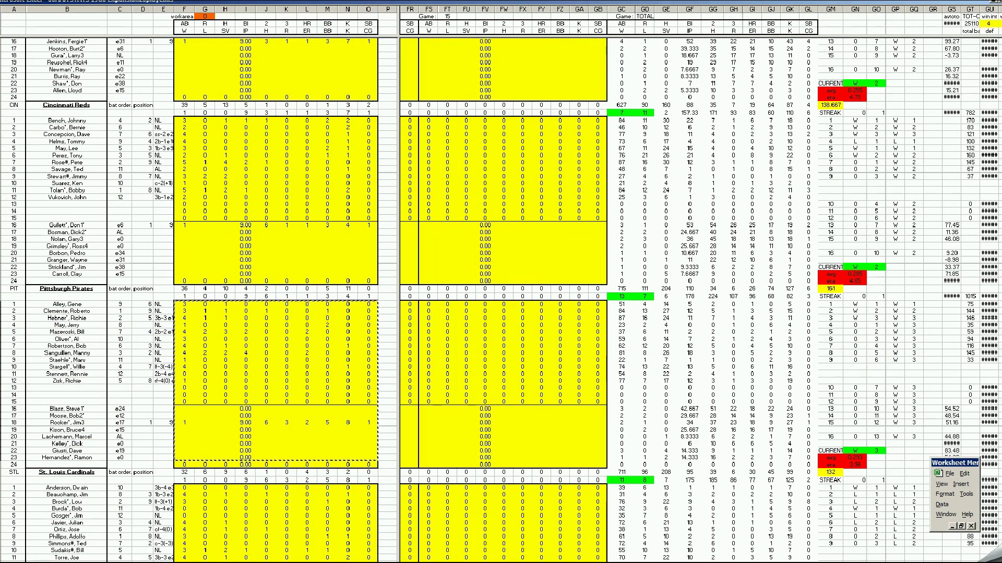
Step: Check two Pirates totals in column GA, then switch back to the American League sheet
scroll(699, 298, right, 1)
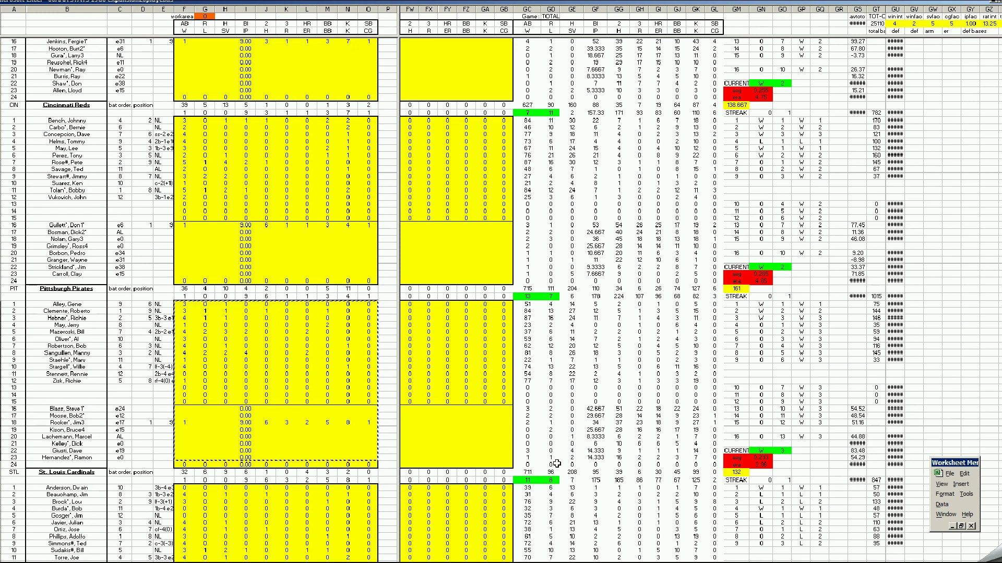
click(485, 381)
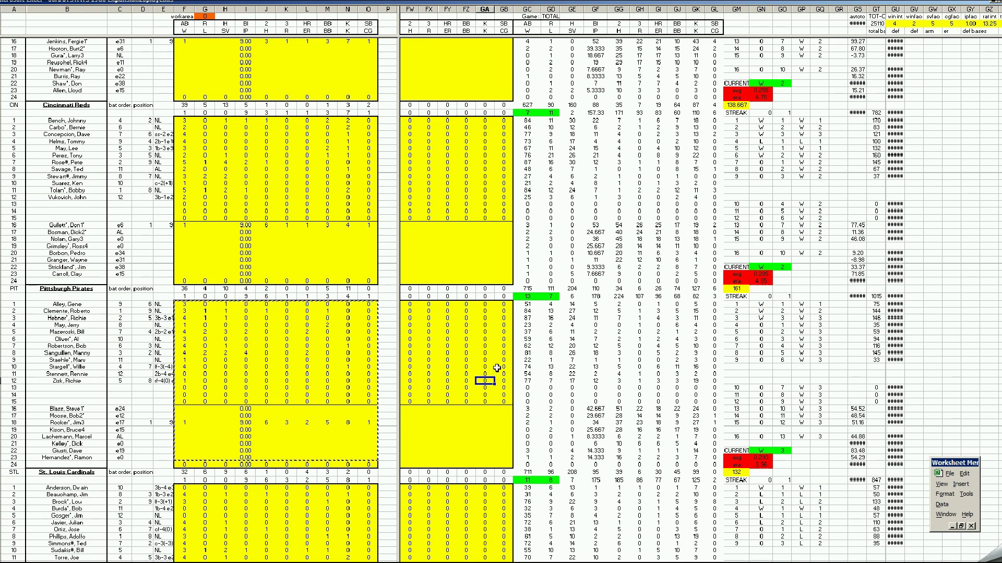
click(487, 336)
key(ctrl+Page_Down)
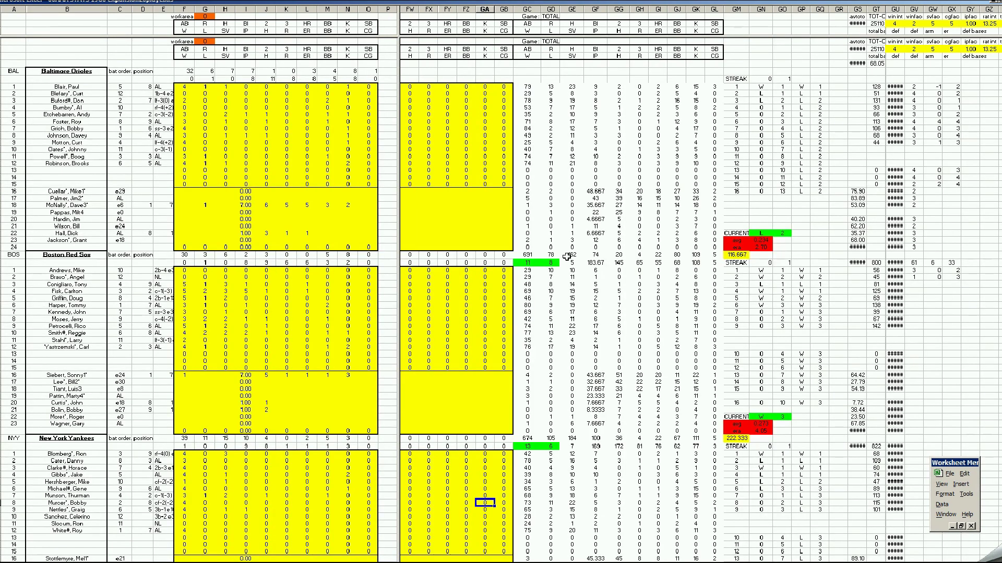
Step: Inspect season totals in column GF, the Orioles' red ERA, GC17 and GC11
click(601, 241)
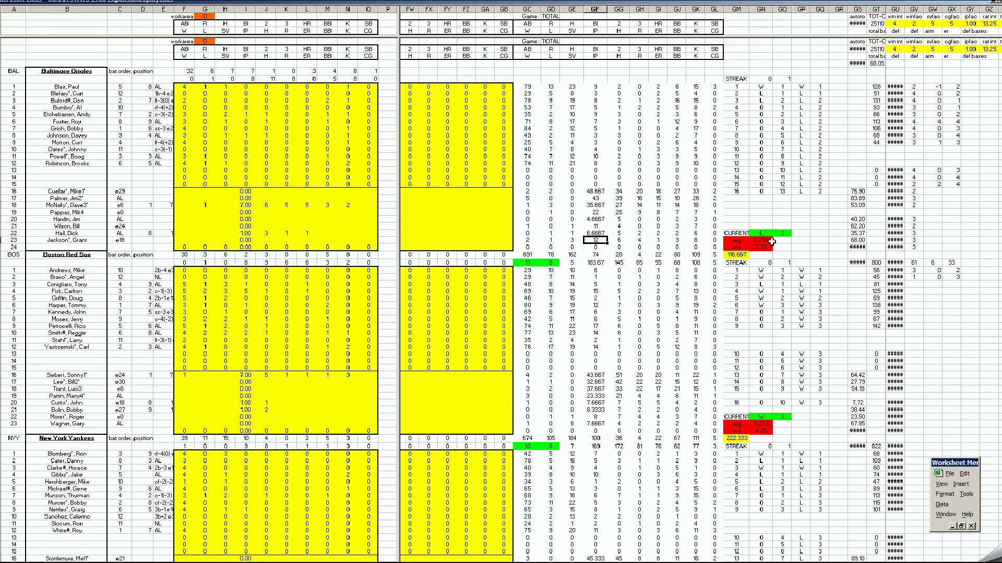
click(767, 248)
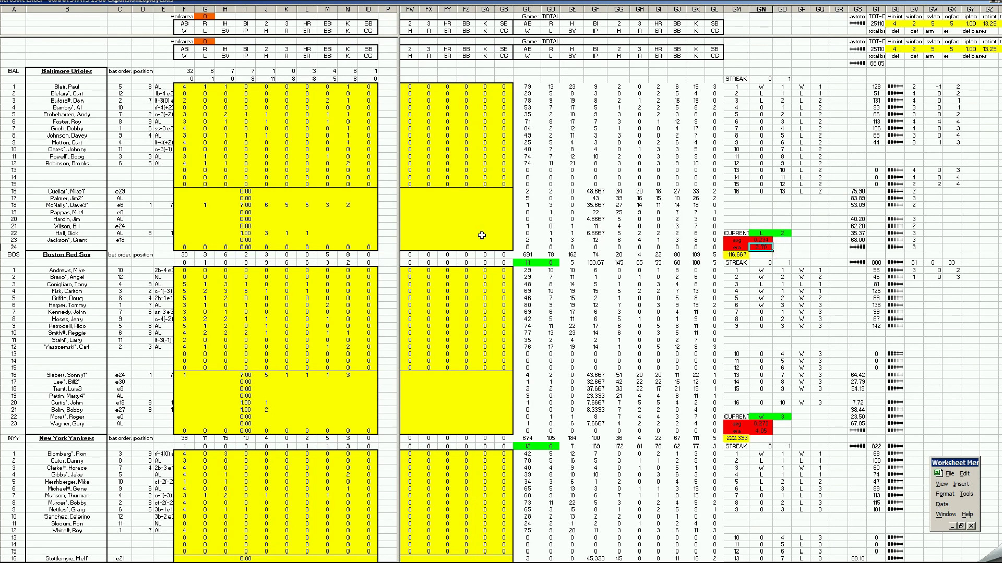
click(529, 199)
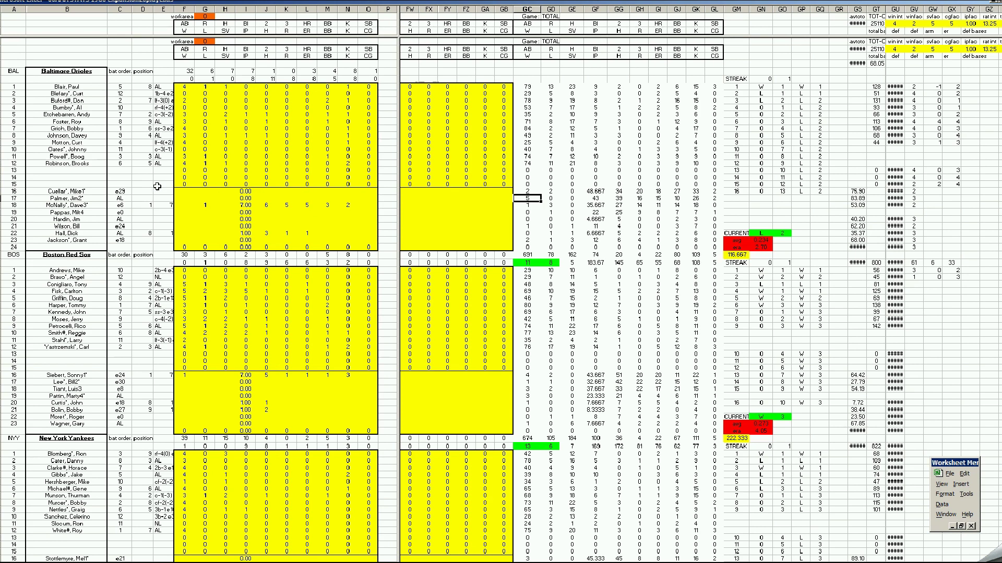
click(528, 156)
Step: Clear the mistaken entry in GA19 and page down toward the standings
click(483, 212)
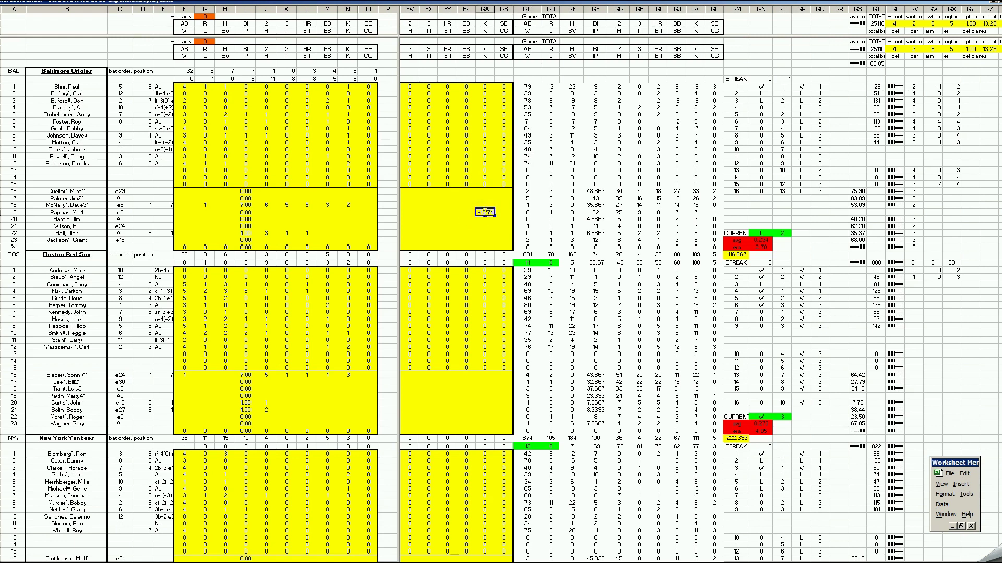
key(Return)
key(Up)
key(Delete)
click(484, 233)
key(Page_Down)
key(Page_Down)
key(Page_Down)
key(Page_Down)
key(Page_Down)
key(Page_Down)
key(Page_Down)
key(Page_Down)
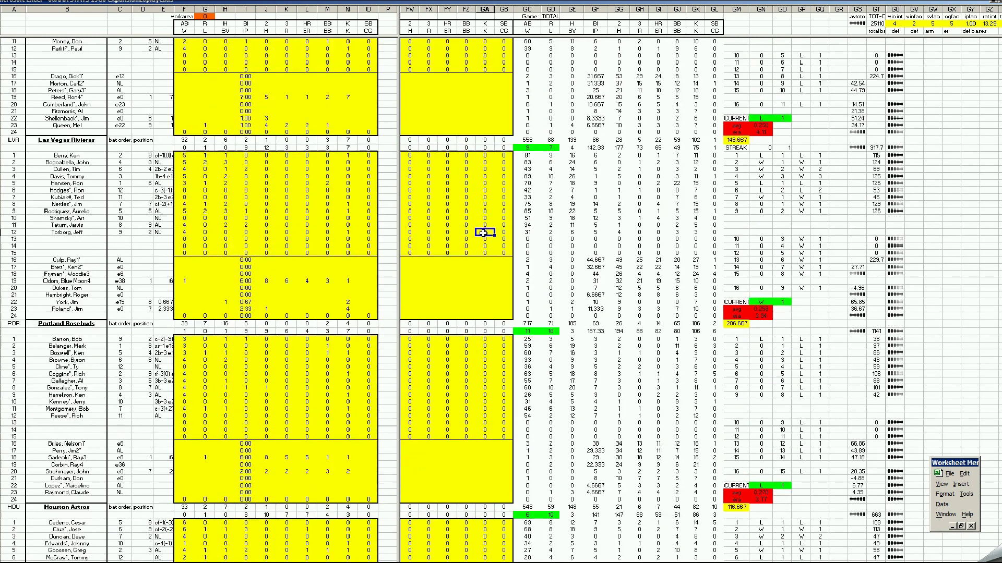
key(Page_Down)
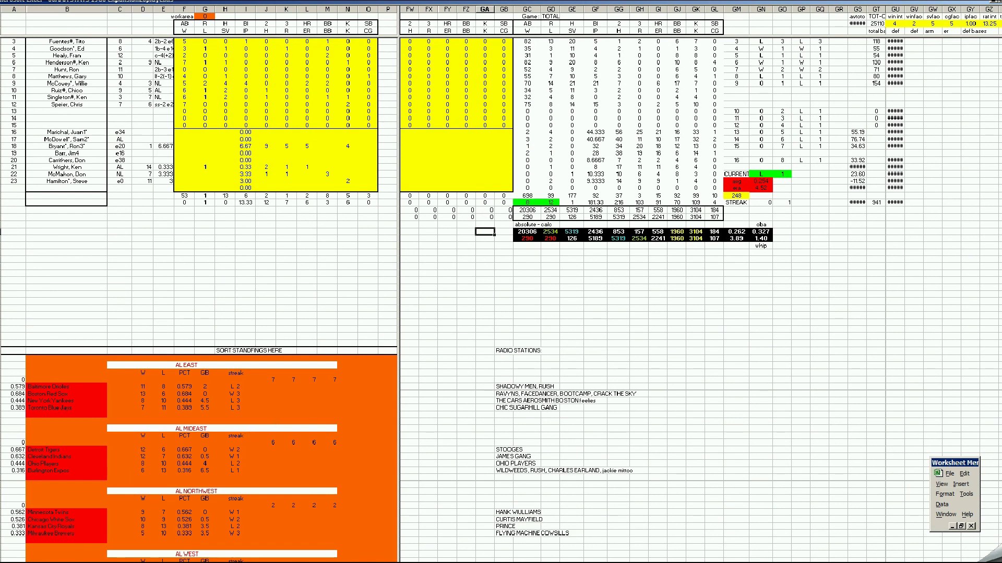
Step: On the standings sheet, check the Reds' losses and the Pirates' wins and streak
key(ctrl+Page_Down)
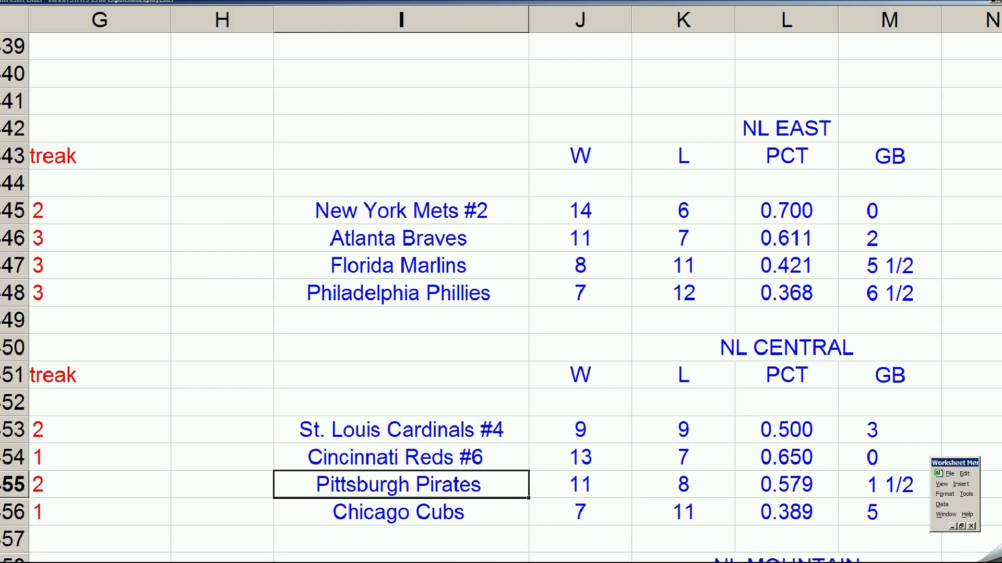
click(648, 462)
click(600, 485)
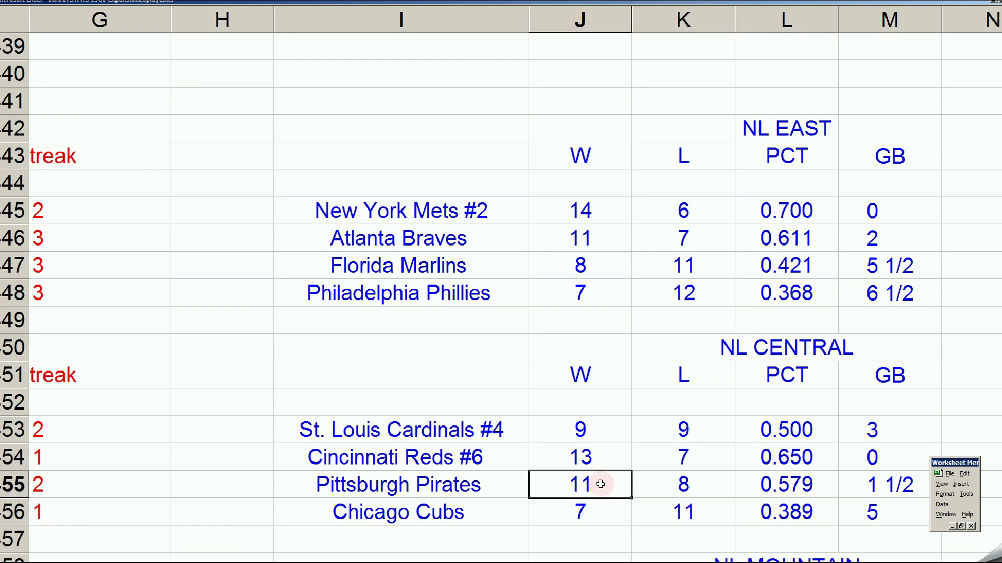
key(Right)
key(Right)
key(Right)
key(Right)
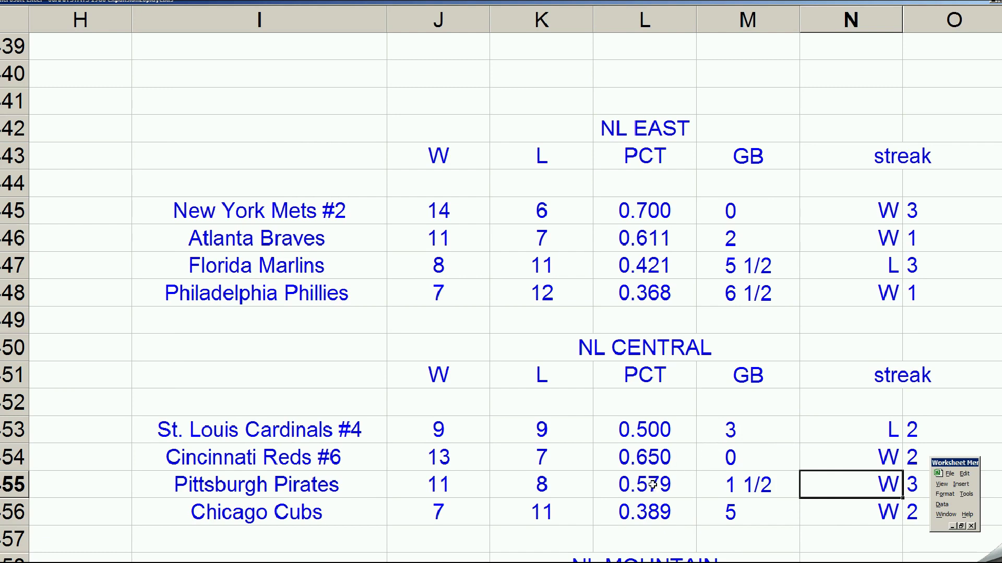
click(308, 461)
Step: Review the Orioles and Red Sox entries in the AL standings
key(Left)
key(Home)
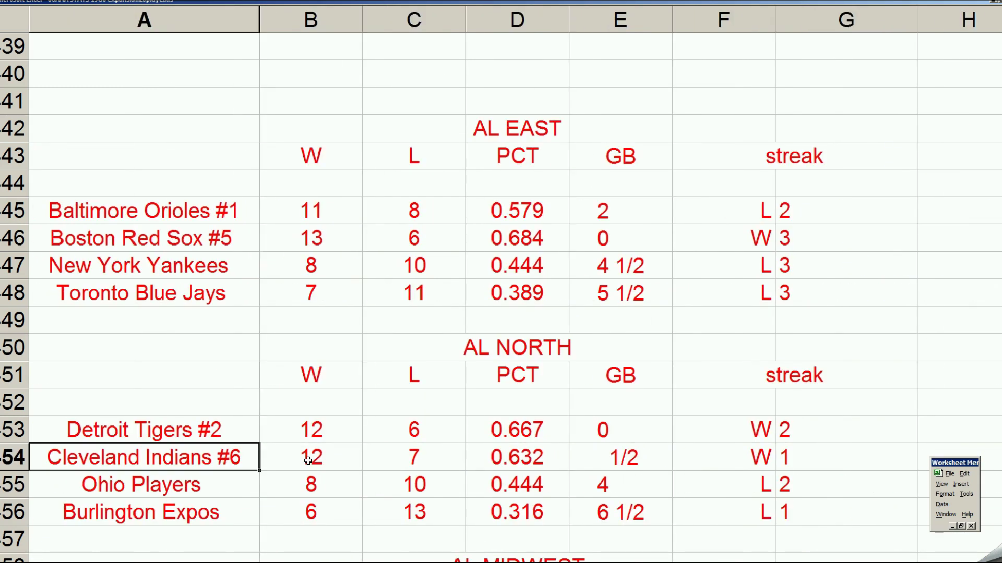
click(208, 215)
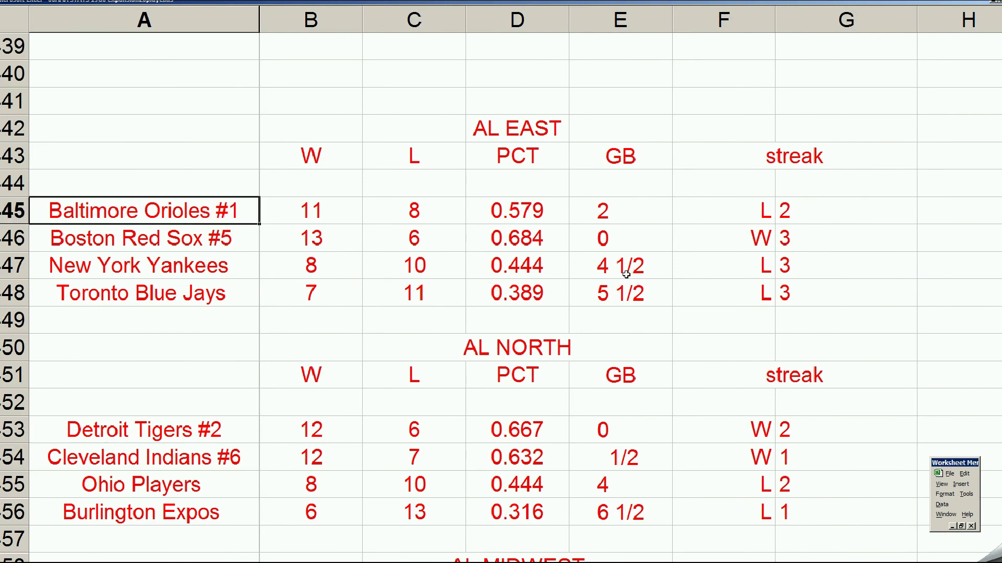
click(238, 243)
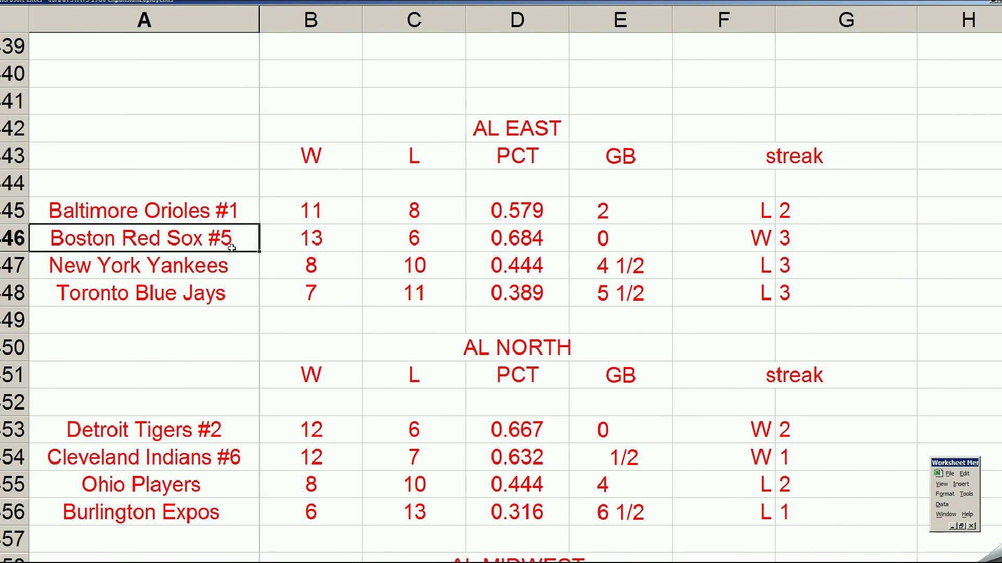
scroll(231, 245, down, 2)
scroll(232, 248, down, 4)
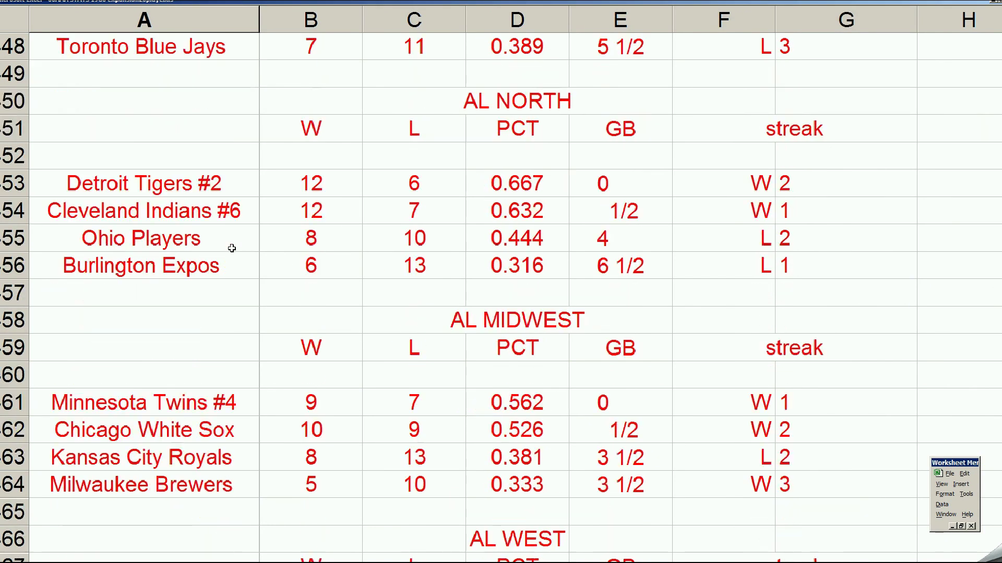
scroll(554, 304, up, 3)
scroll(351, 234, up, 2)
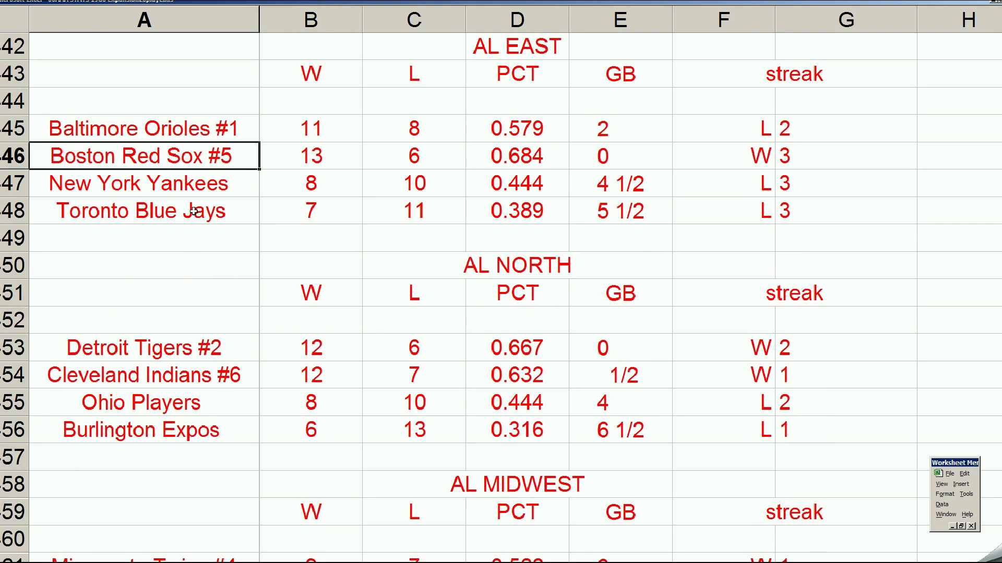